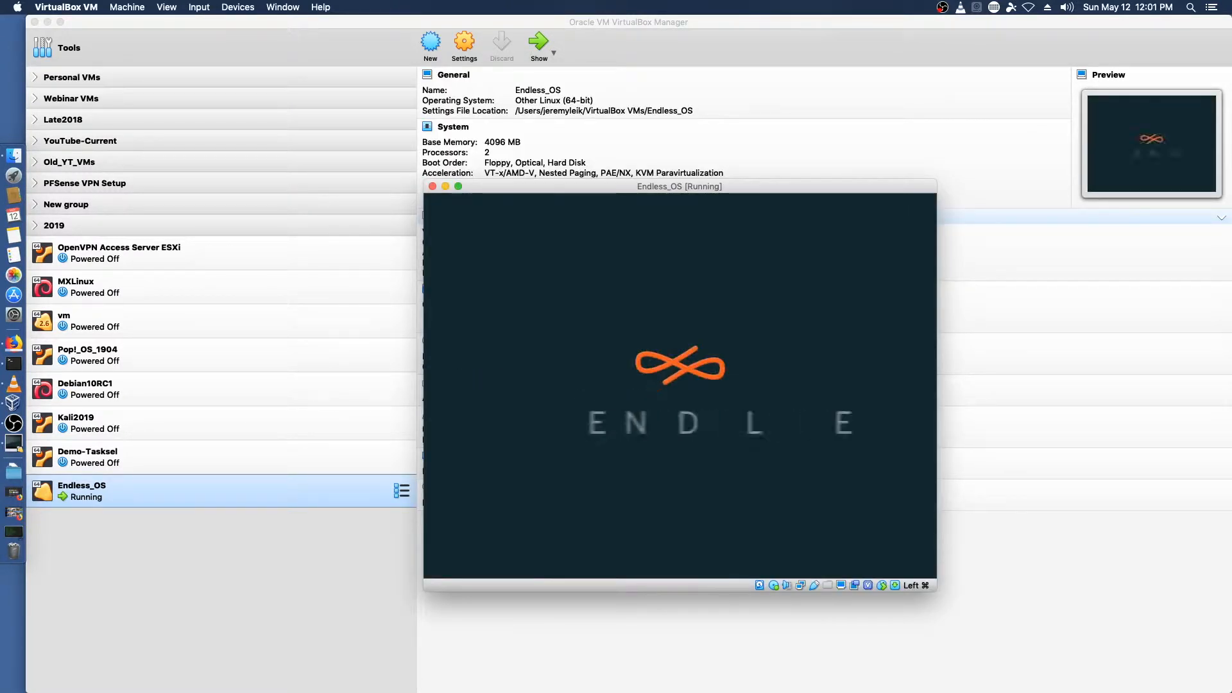
Step: Switch the Endless_OS VM window to scaled mode, then reposition and enlarge it
left_click(168, 5)
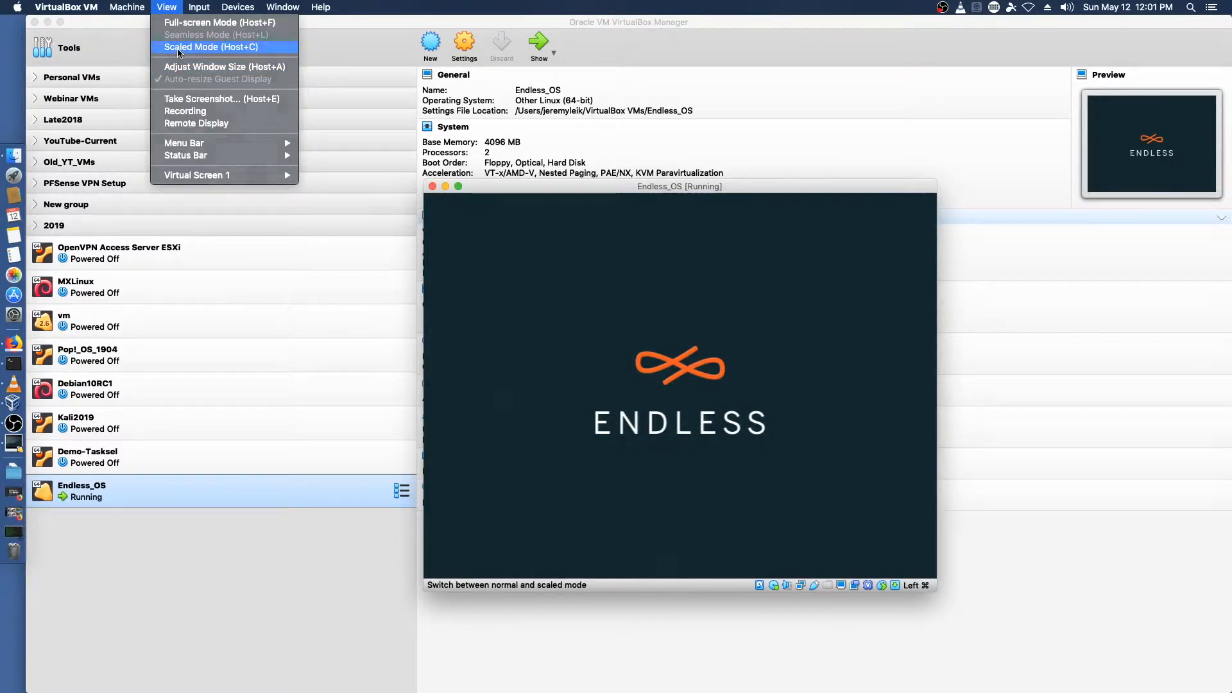
left_click(194, 47)
left_click_drag(504, 76, 466, 54)
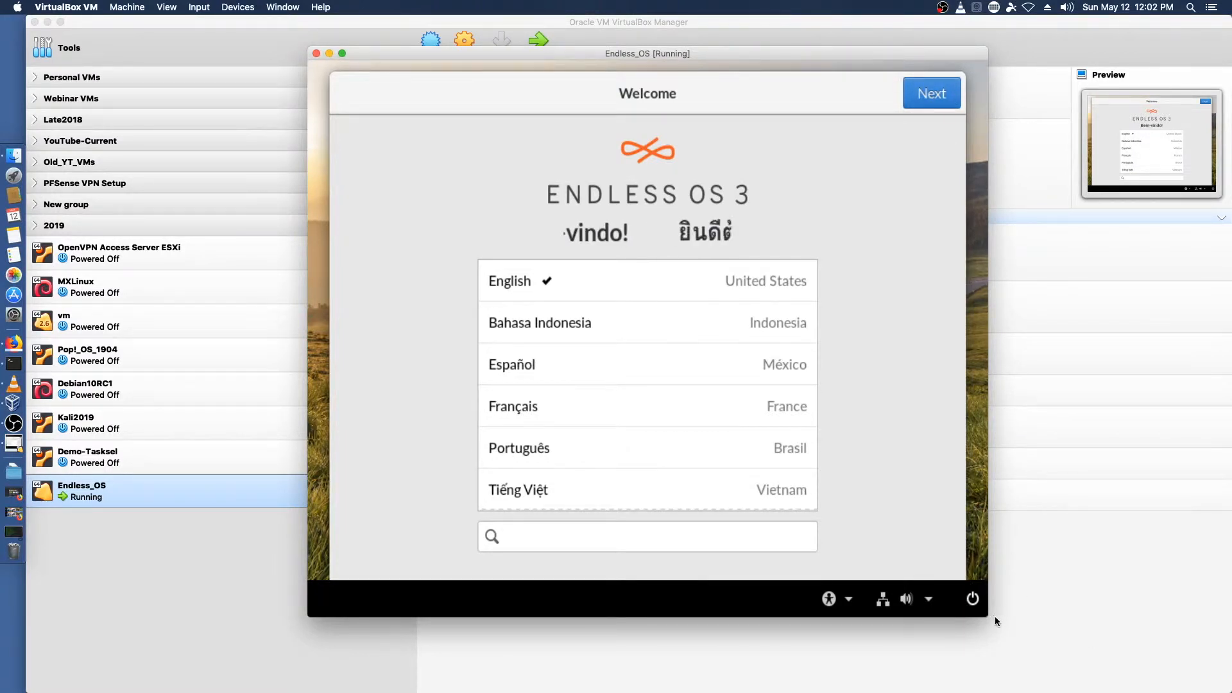
left_click_drag(981, 613, 1091, 691)
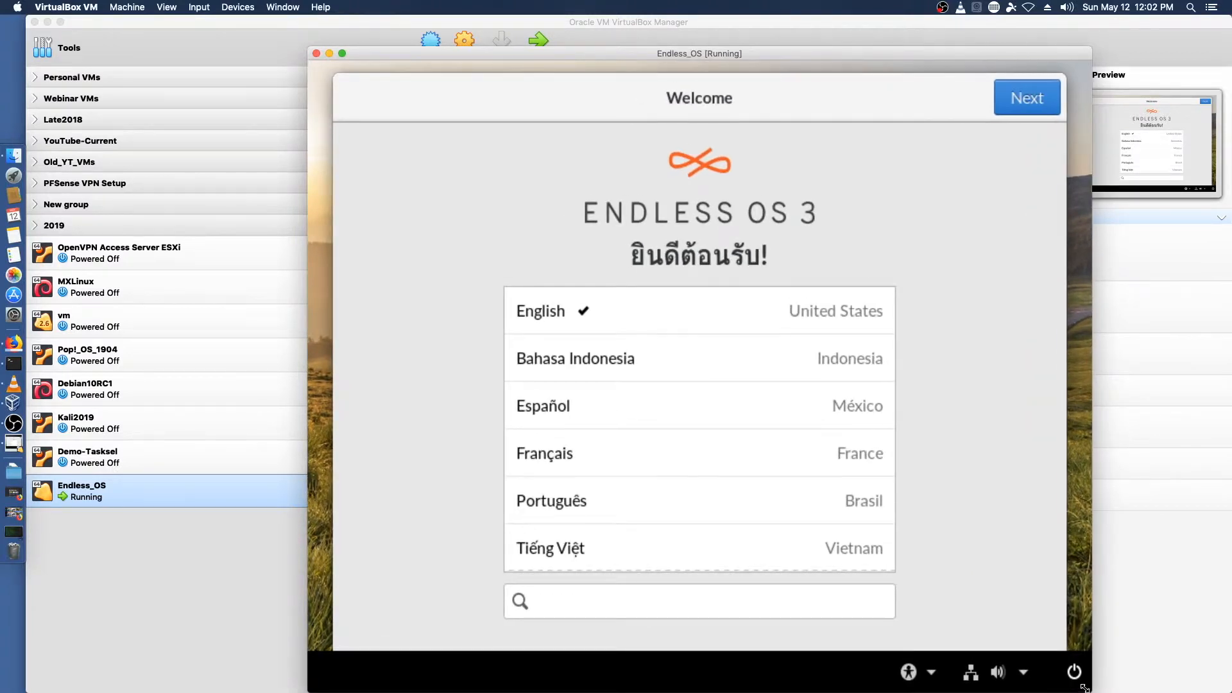
Step: Choose to reformat the VBOX HARDDISK with Endless OS 3.5 Basic, agreeing to erase all files and apps
left_click(1026, 96)
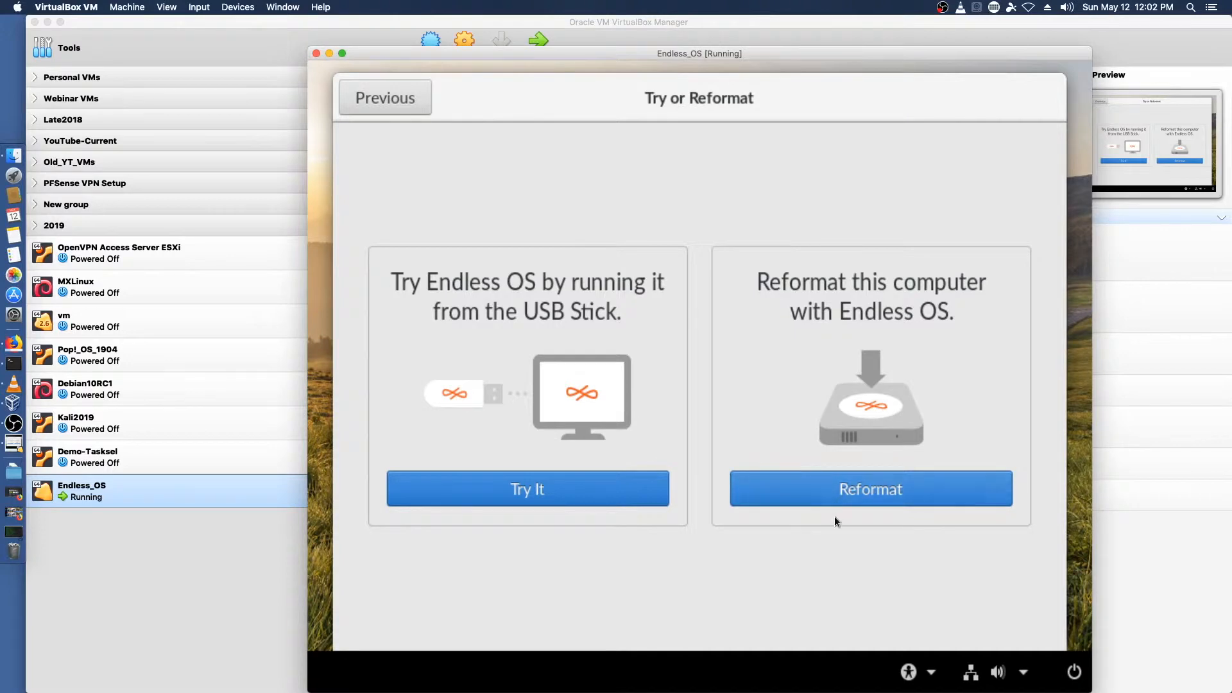
left_click(834, 490)
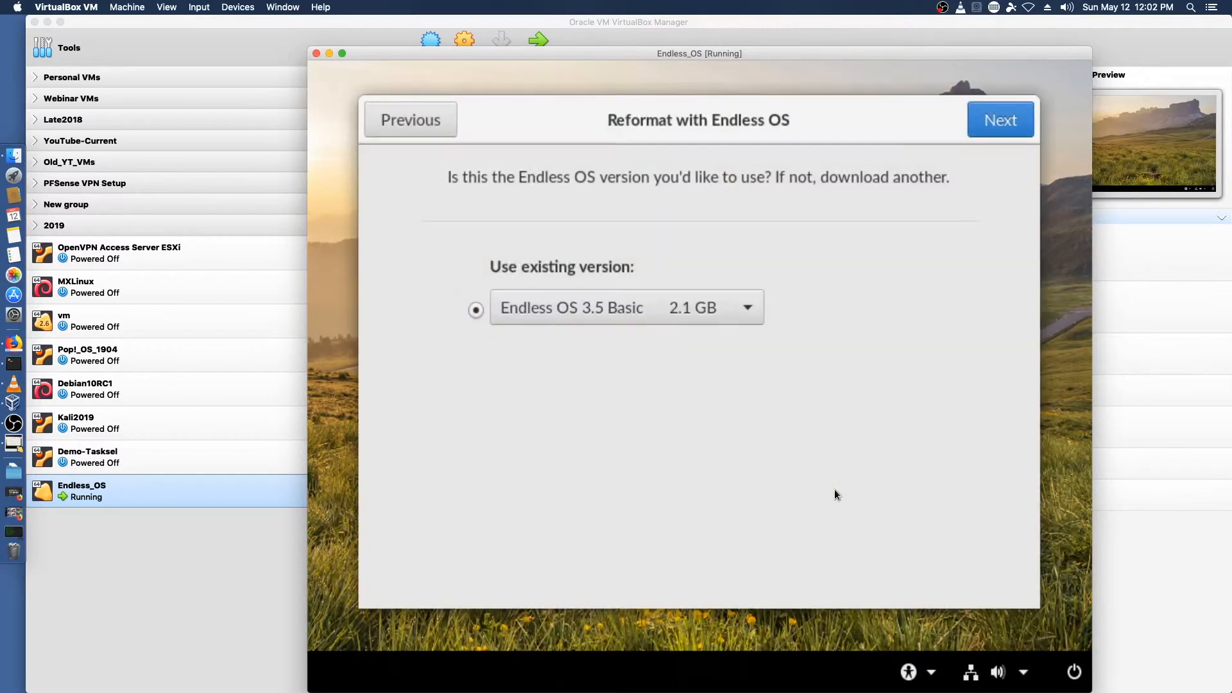
left_click(749, 308)
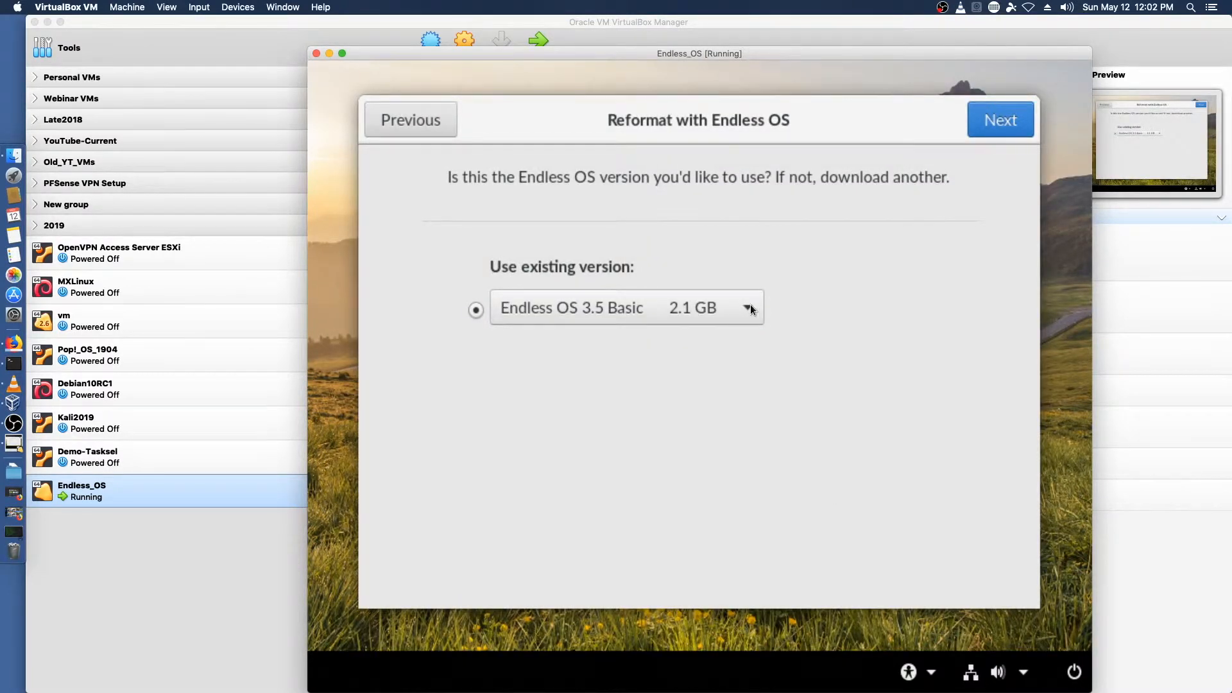
left_click(860, 293)
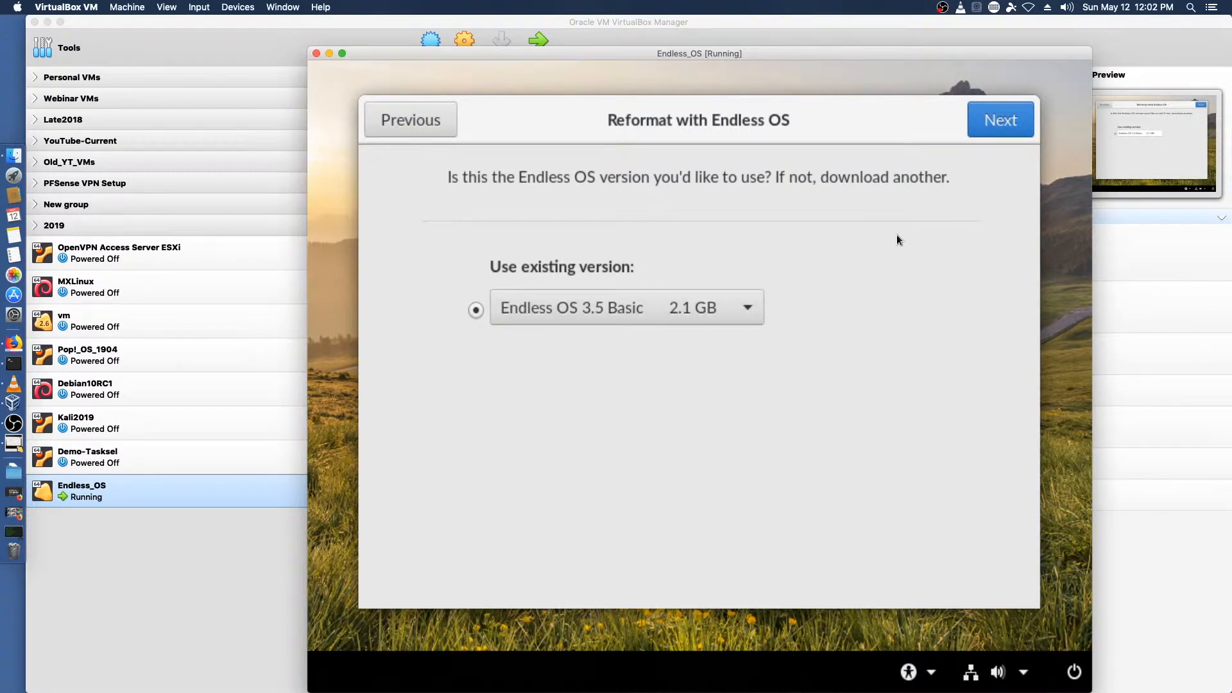
left_click(1021, 132)
left_click(483, 409)
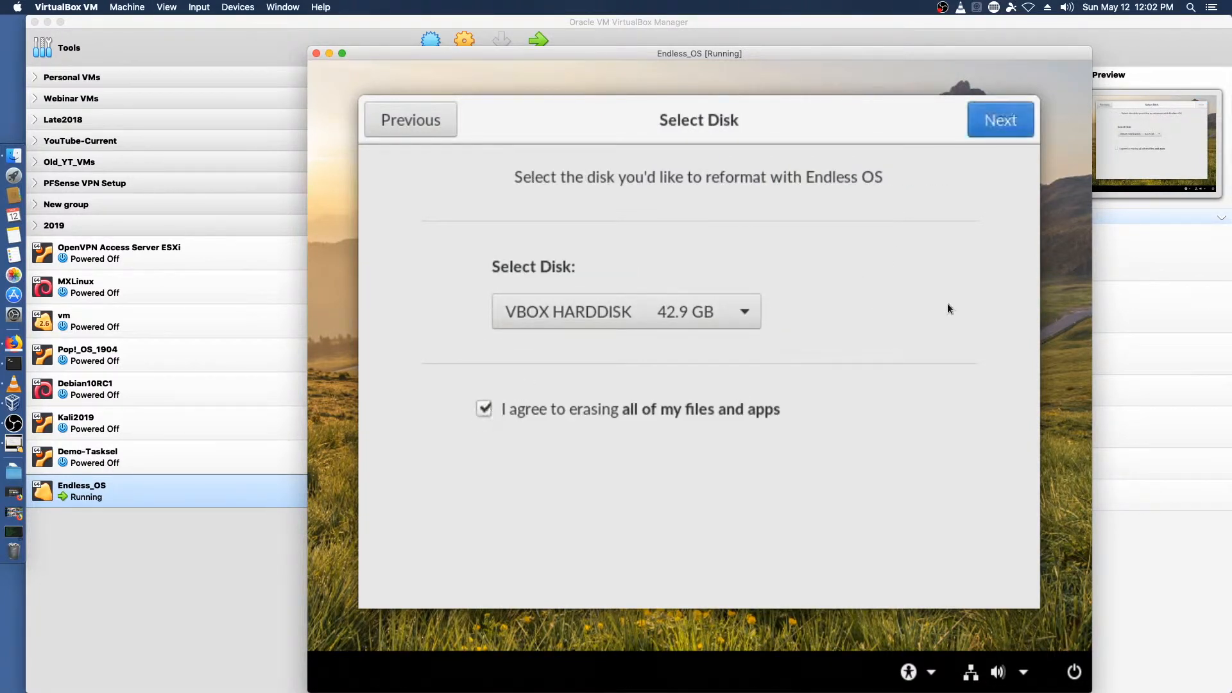
left_click(996, 120)
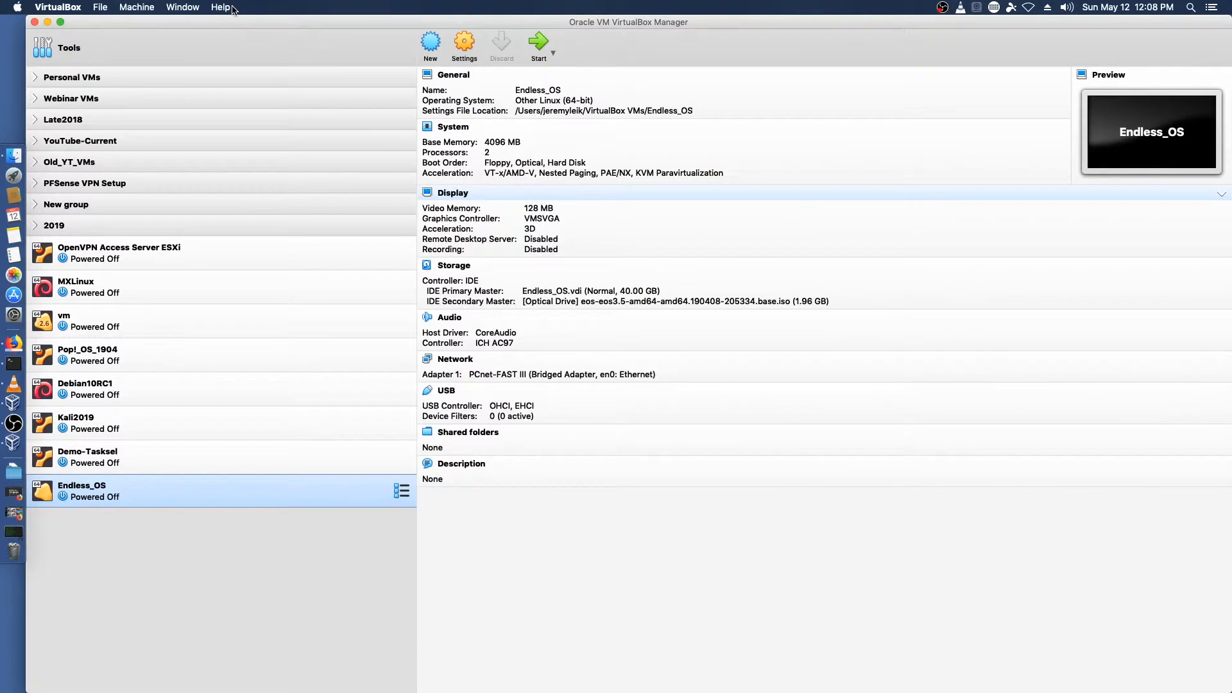
Step: Remove the Endless OS installer ISO from the VM's optical drive in the storage settings
left_click(464, 43)
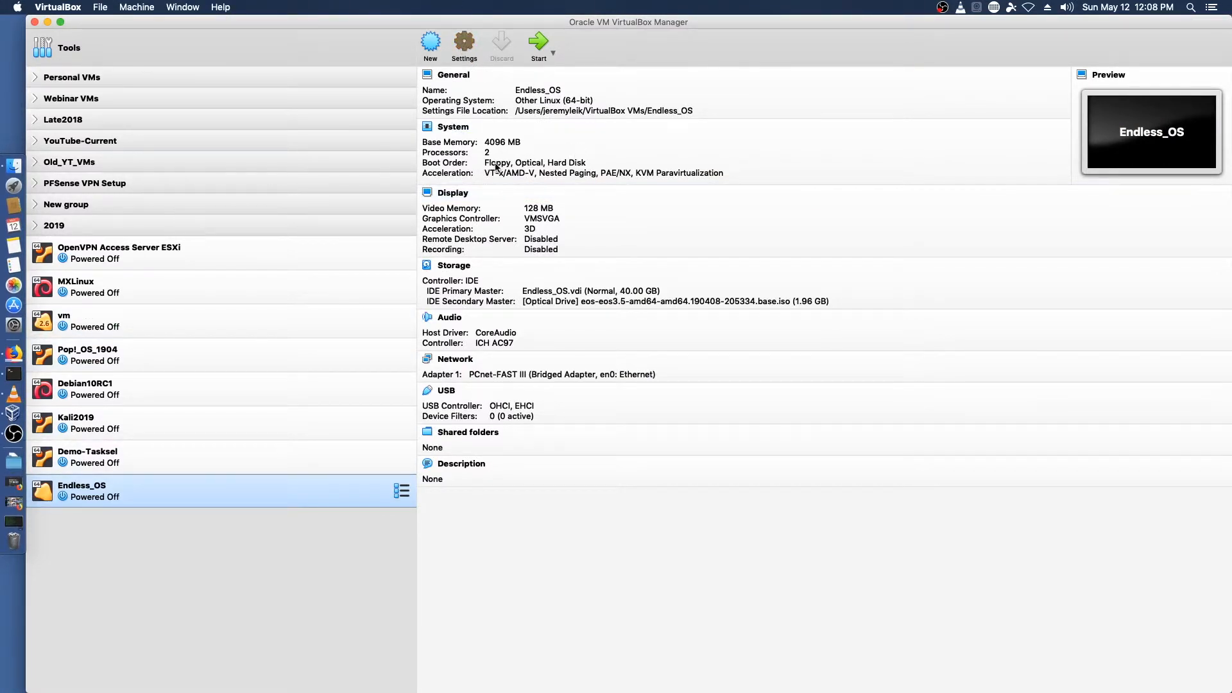
left_click(546, 193)
left_click(496, 279)
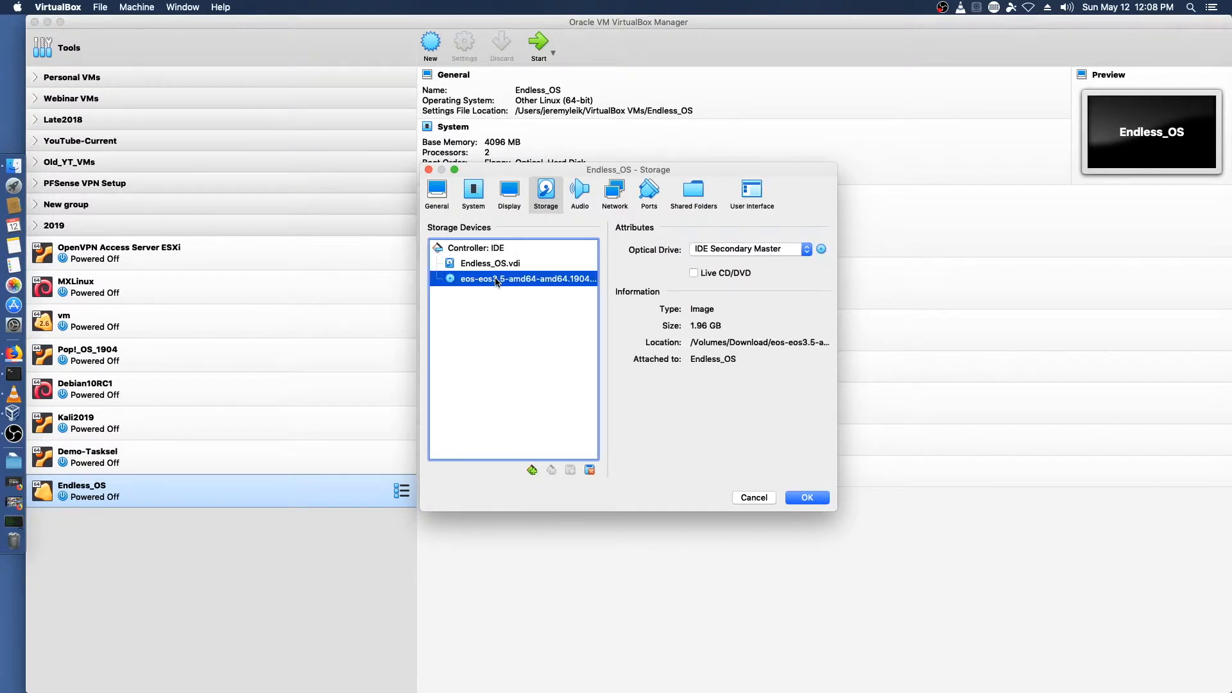
left_click(826, 343)
left_click(817, 253)
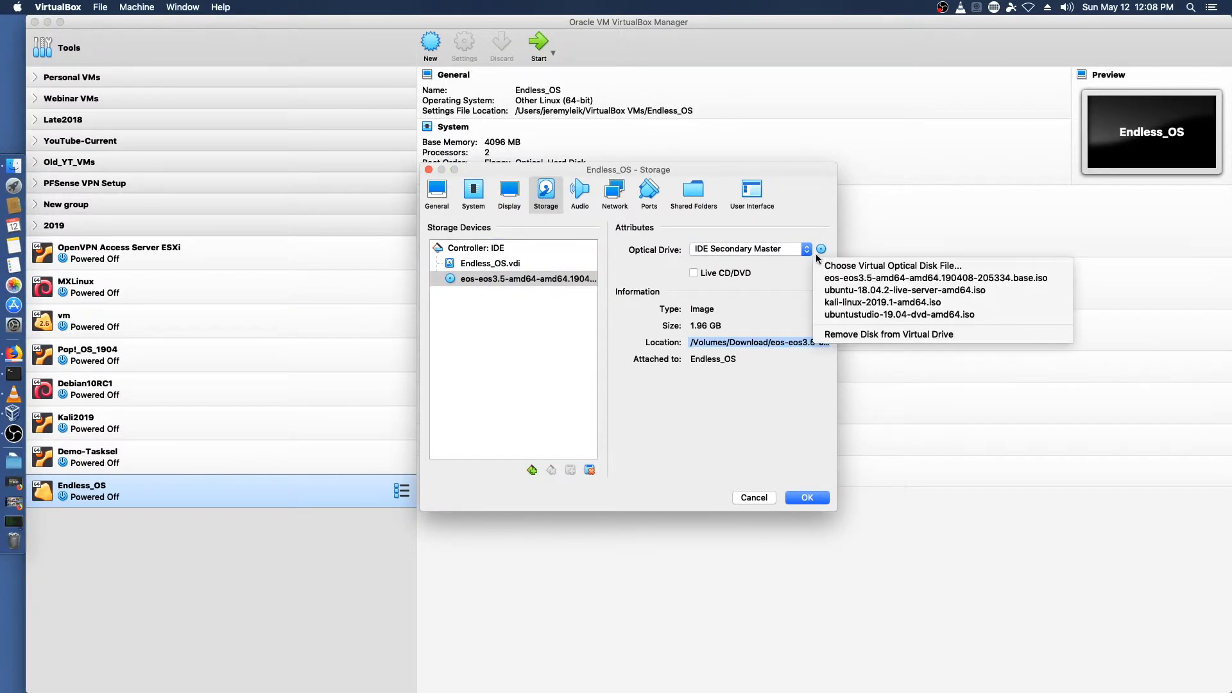
left_click(834, 334)
key("Return")
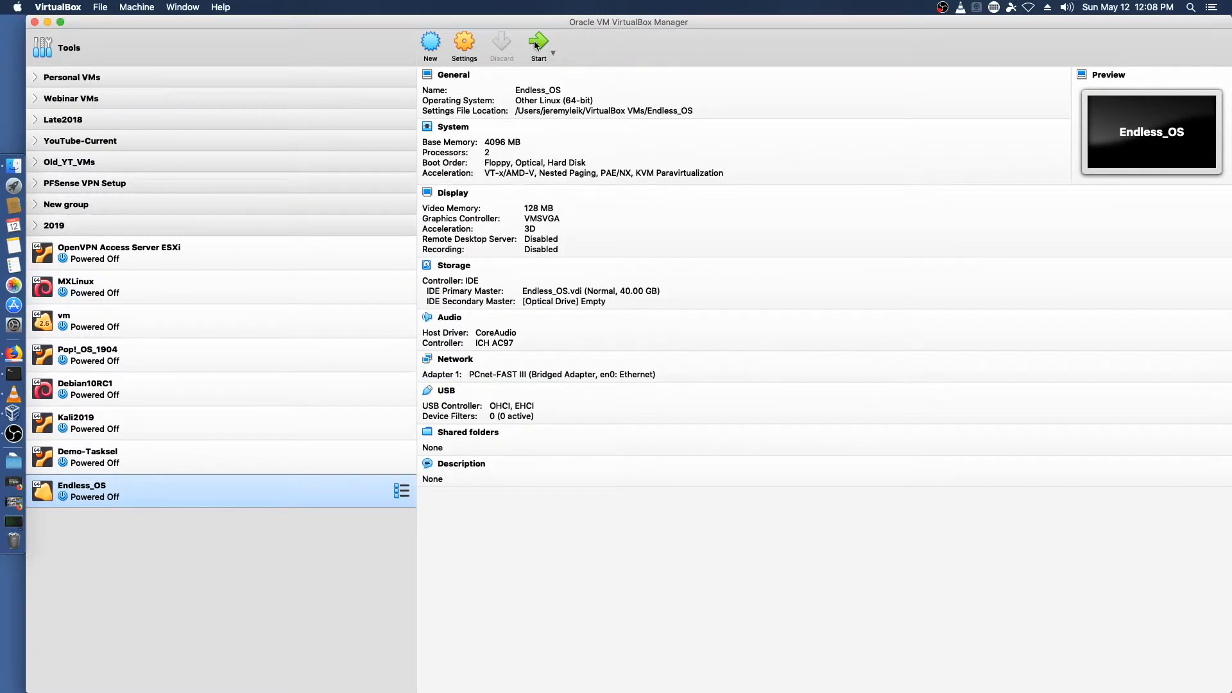
Step: Start the VM and accept English (United States) language and English (US) keyboard layout in setup
left_click(540, 46)
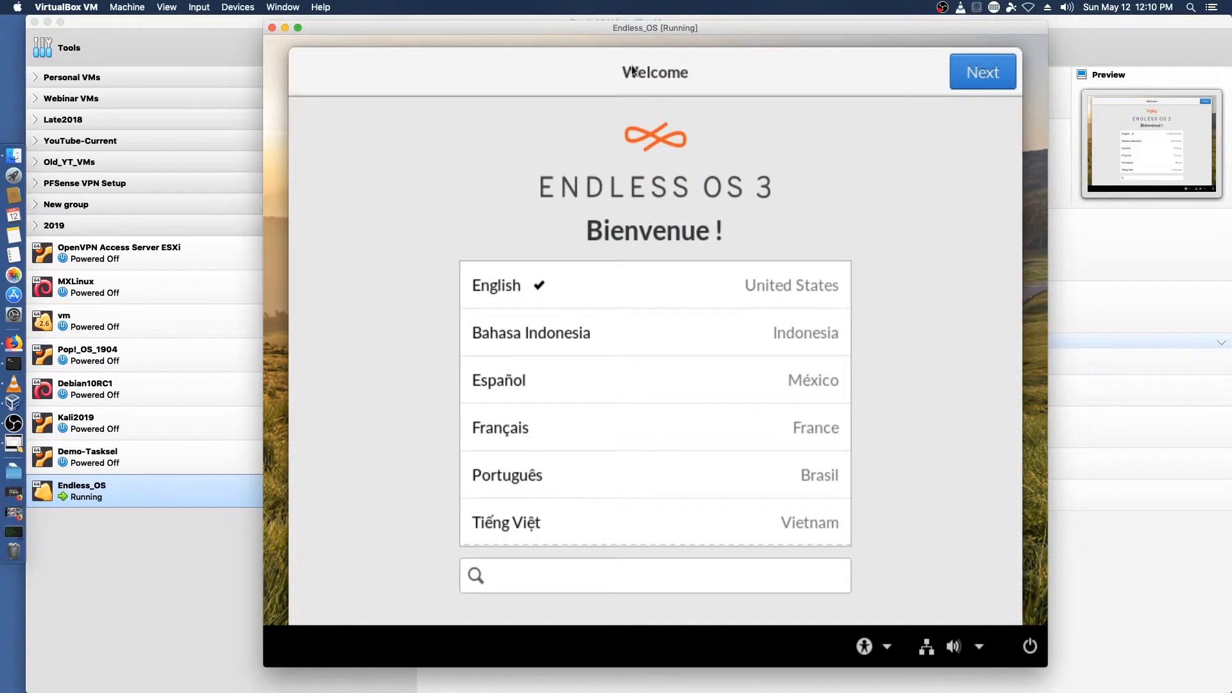
left_click(975, 73)
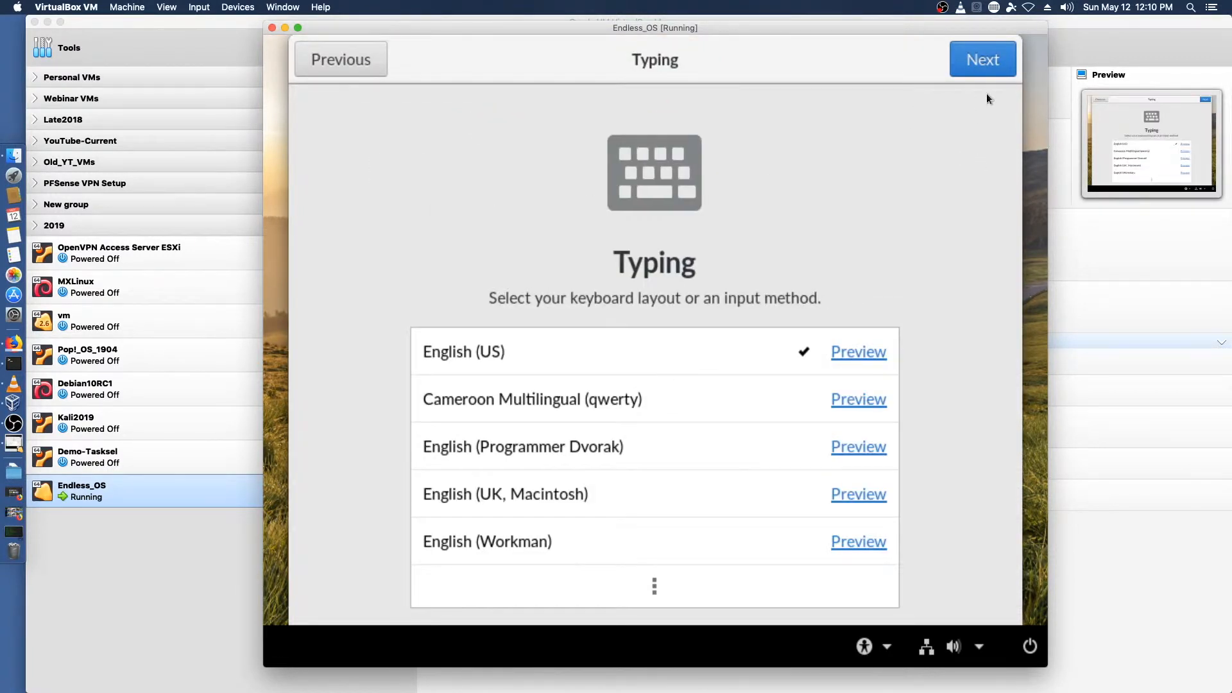
left_click(979, 69)
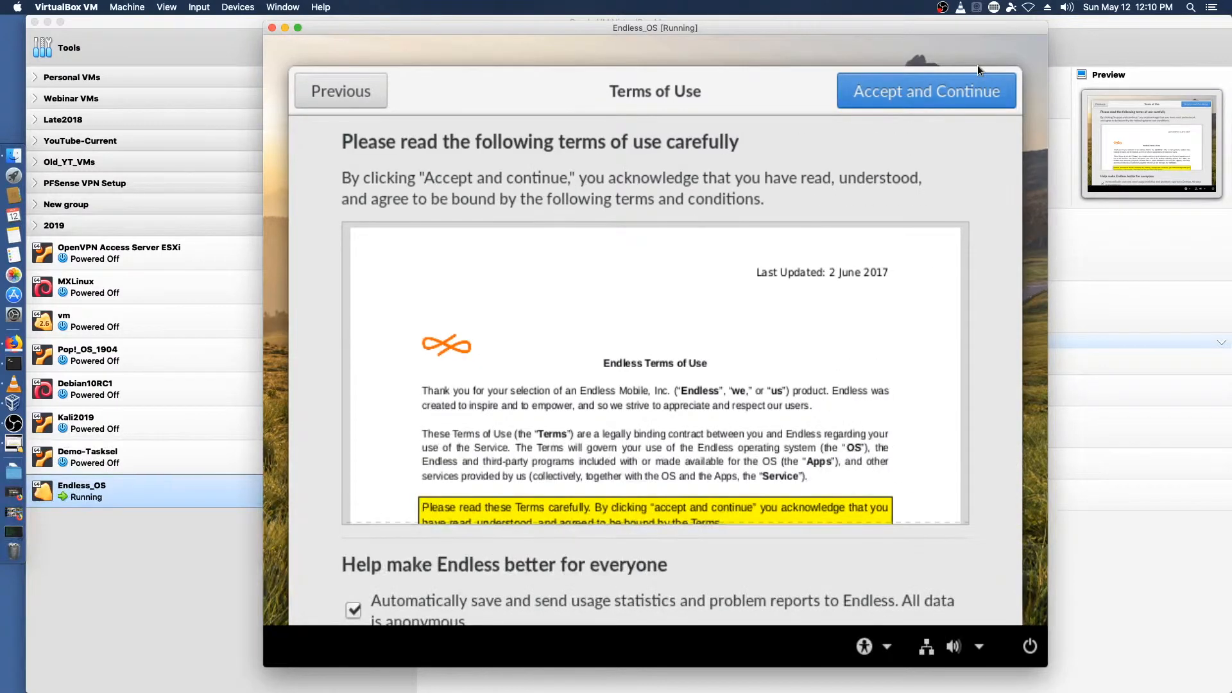
Step: Scroll through and accept the Terms of Use, then skip connecting online accounts
scroll(952, 317, "down", 15)
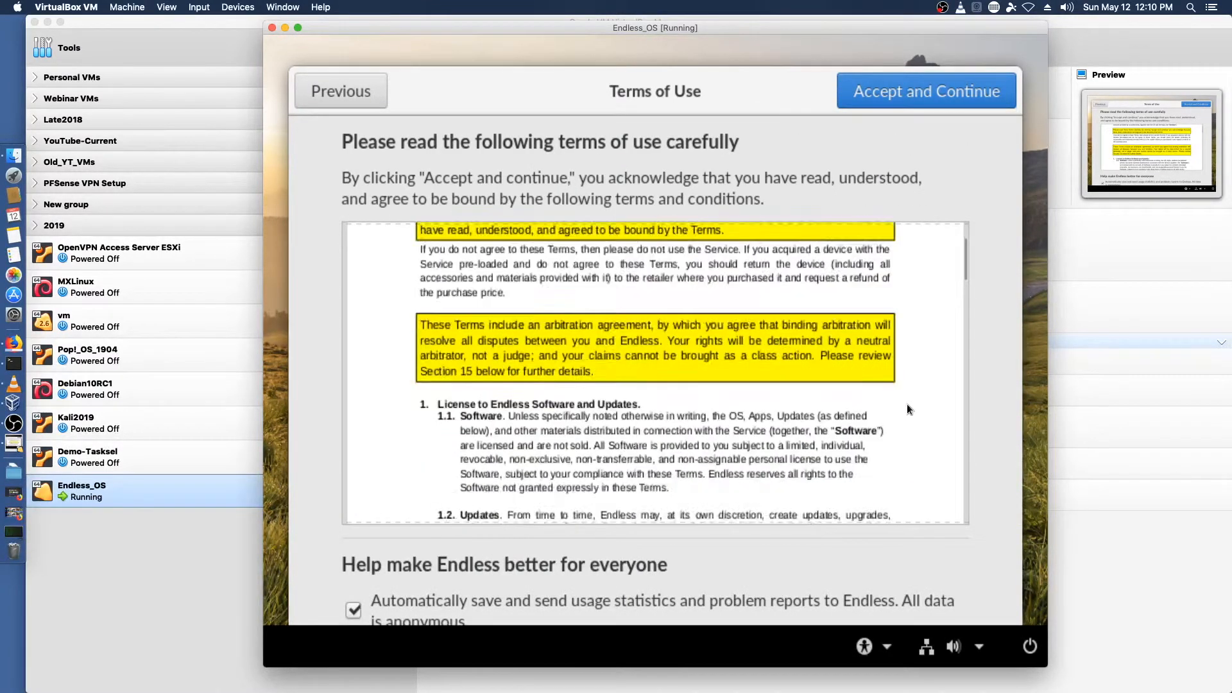
scroll(891, 434, "down", 10)
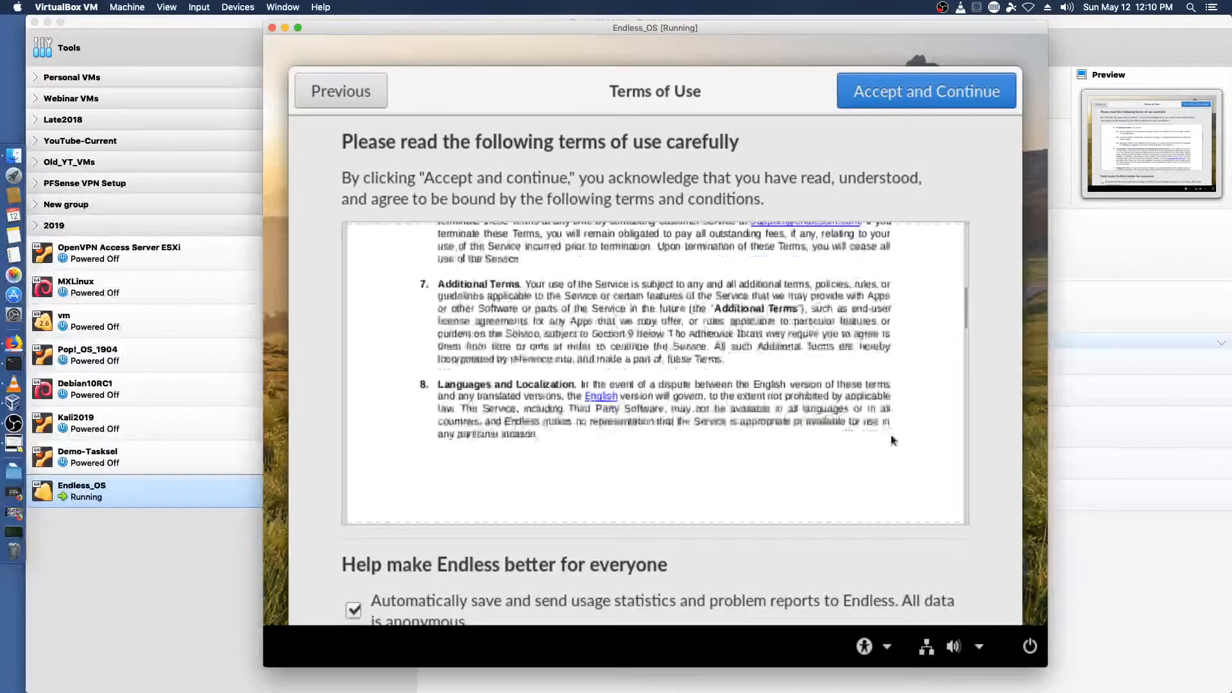
scroll(830, 489, "down", 3)
left_click(899, 89)
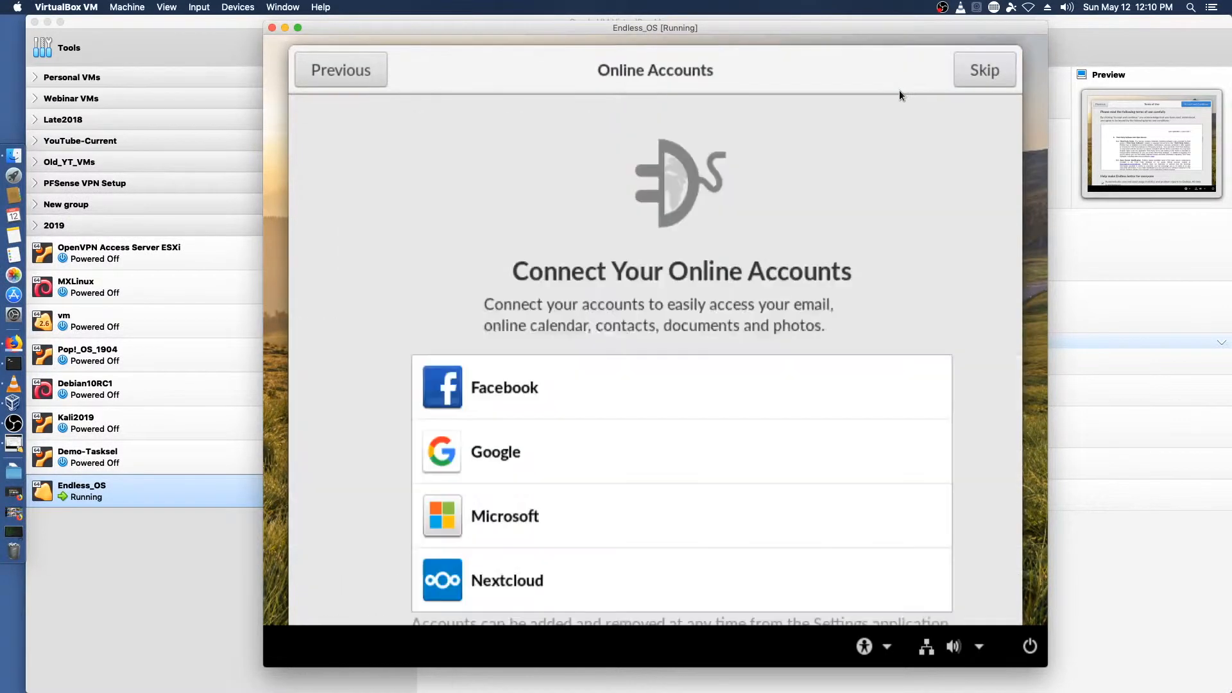
left_click(982, 70)
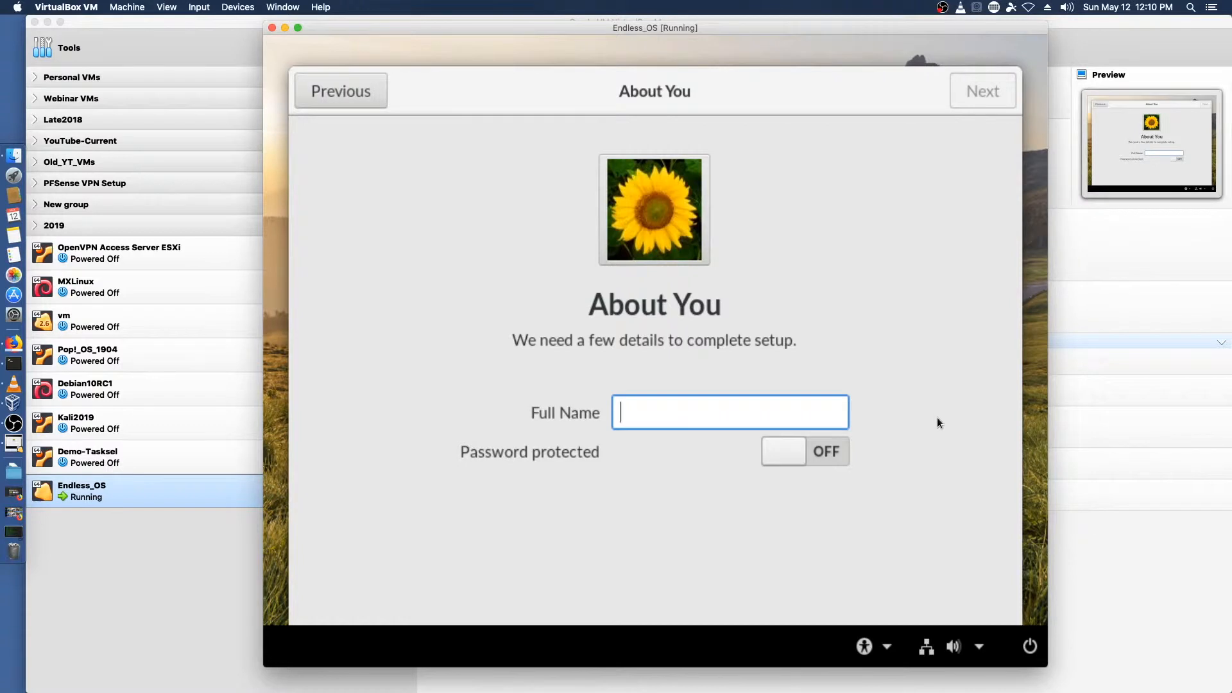
Step: Enter the user's full name and turn password protection on
type("Jeremy Leik")
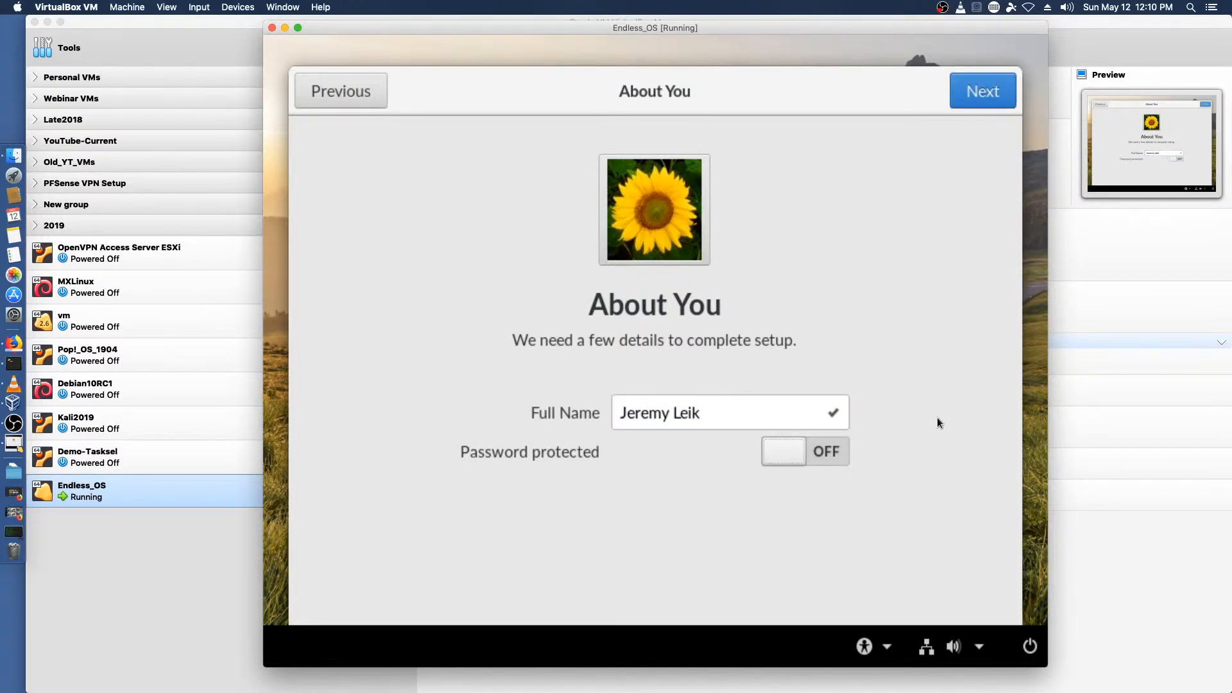
left_click(820, 457)
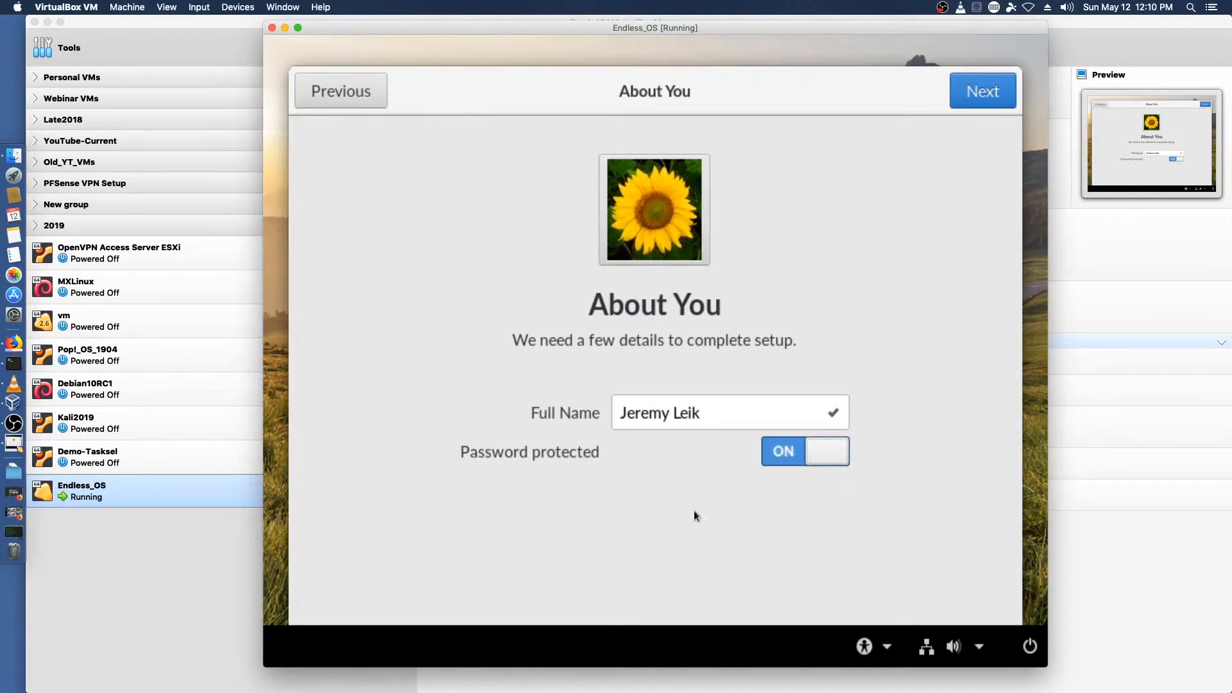
left_click(972, 94)
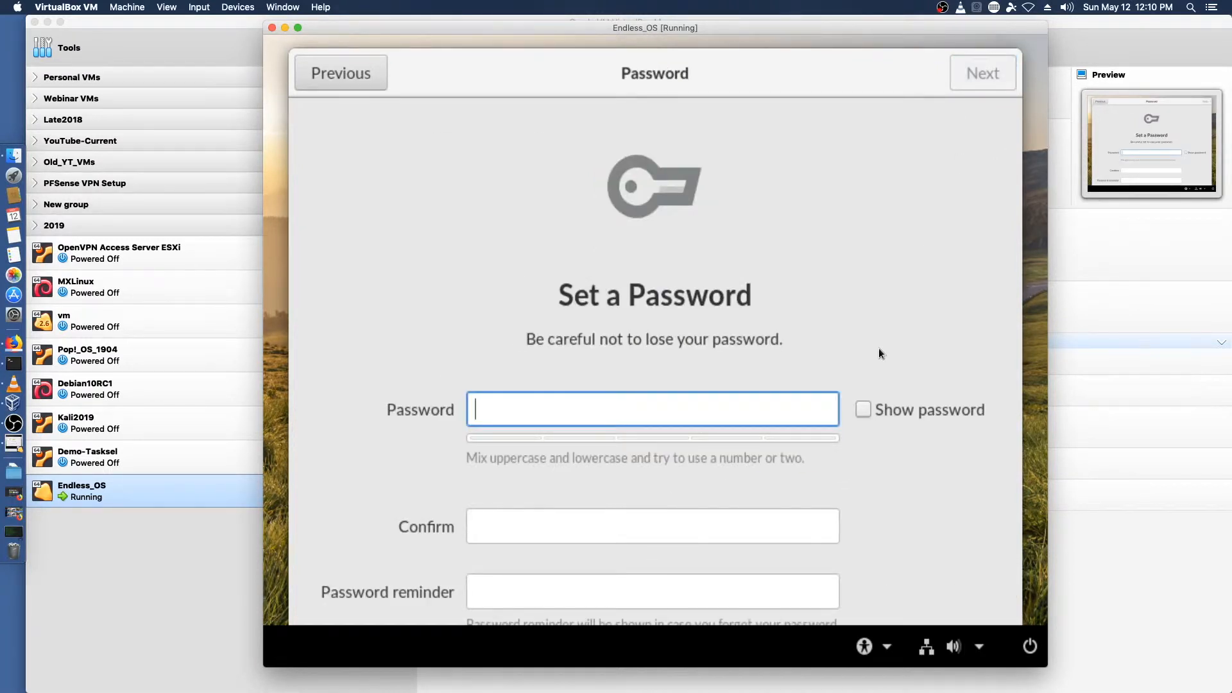
type("K")
key("BackSpace")
left_click(863, 410)
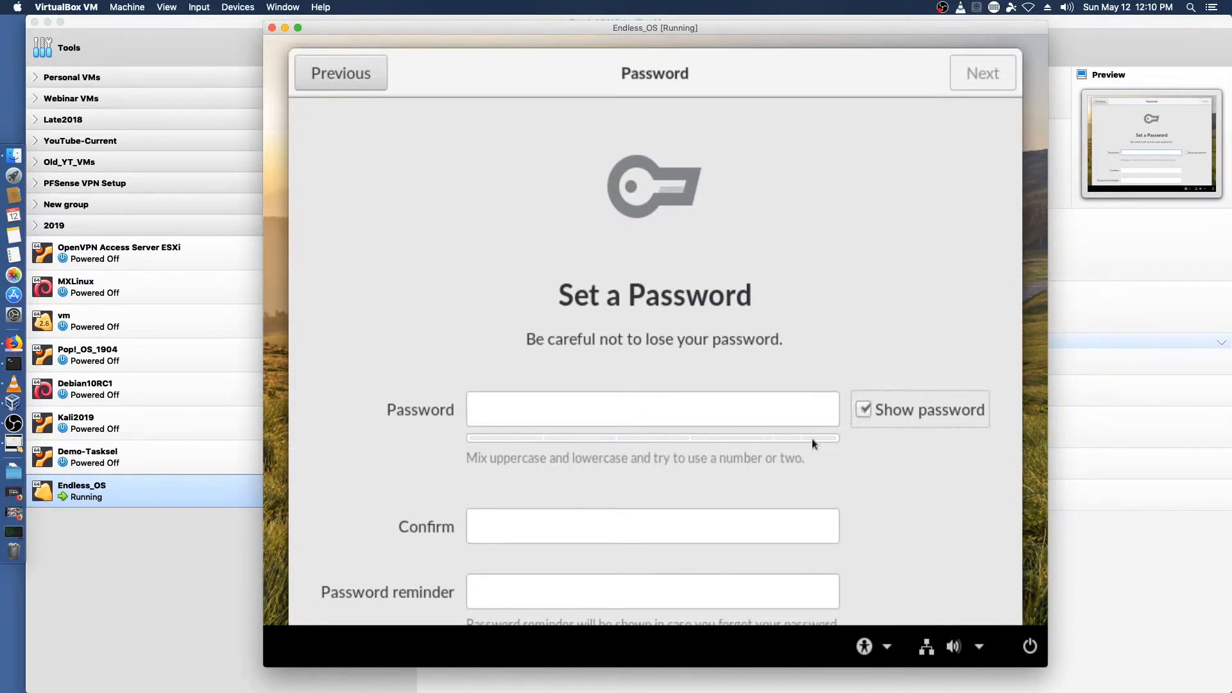
left_click(629, 405)
type("K")
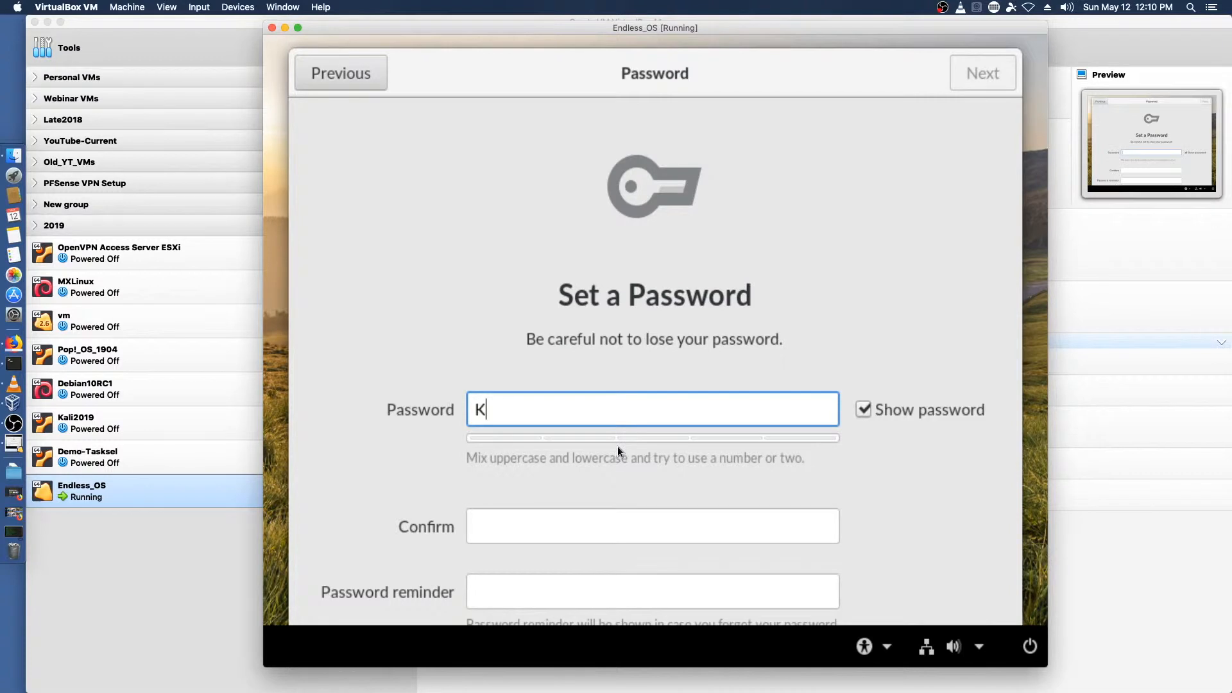
key("BackSpace")
left_click(863, 409)
Step: Enter the account password and confirm it in the matching field
left_click(621, 407)
type("k")
key("BackSpace")
type("k")
key("BackSpace")
type("••d•vc•••e")
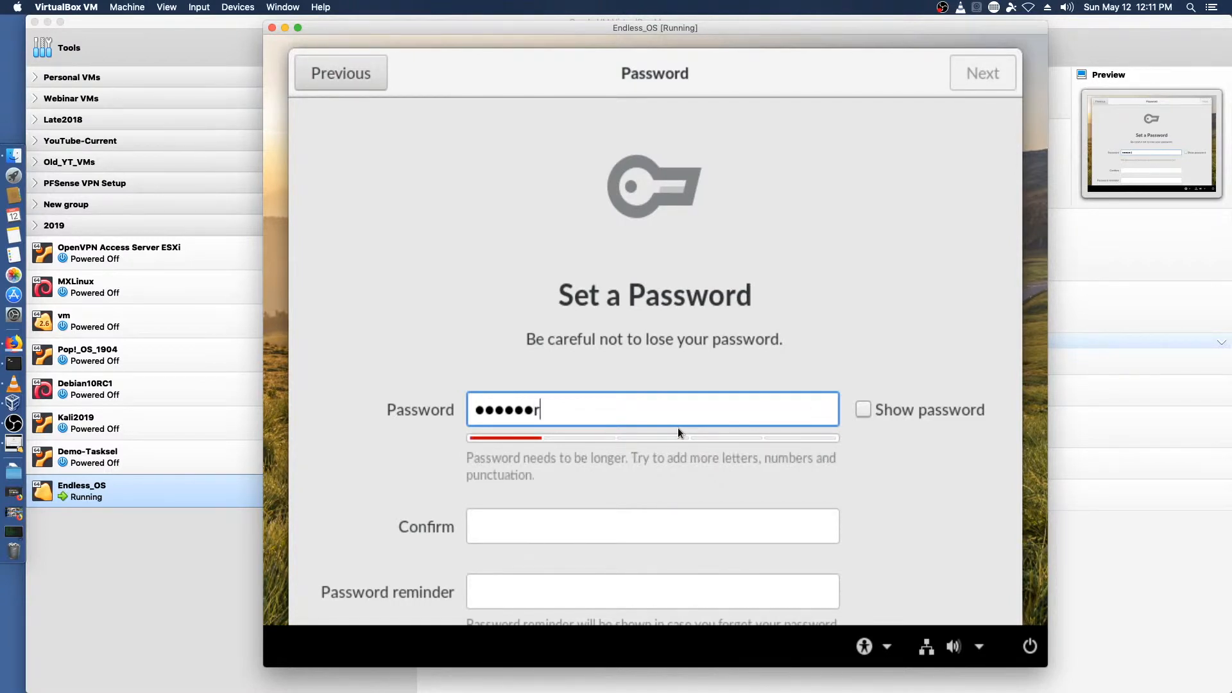
key("Tab")
key("Tab")
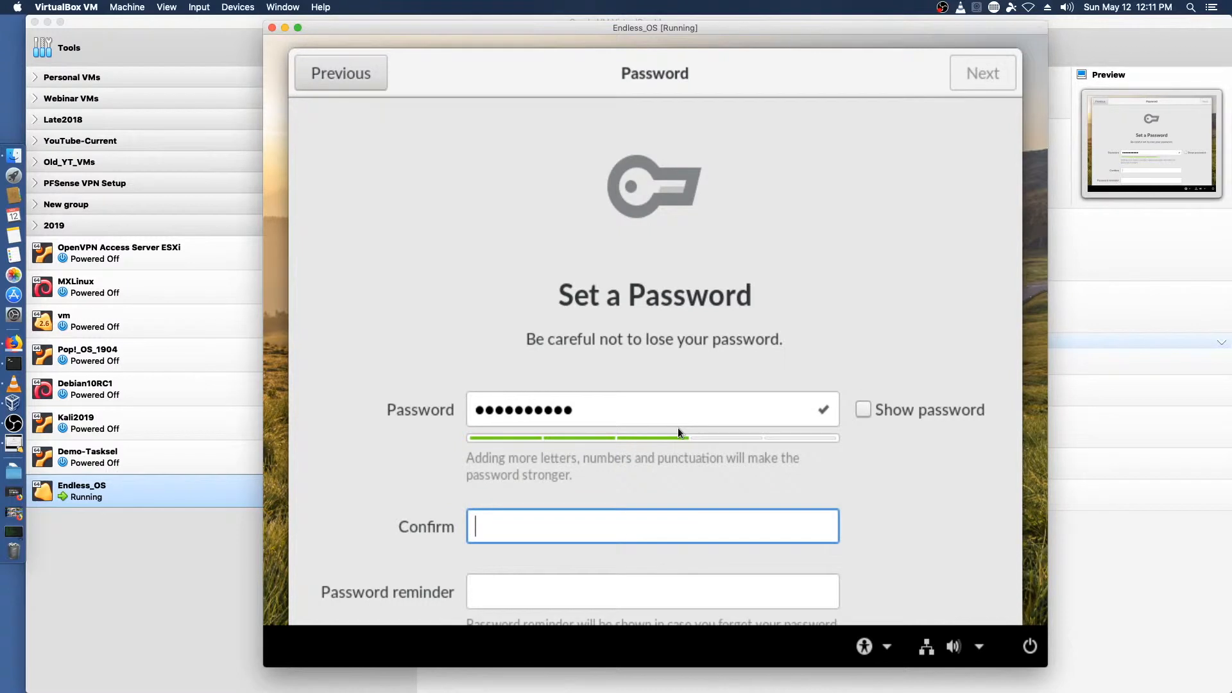
type("•a•••••••e")
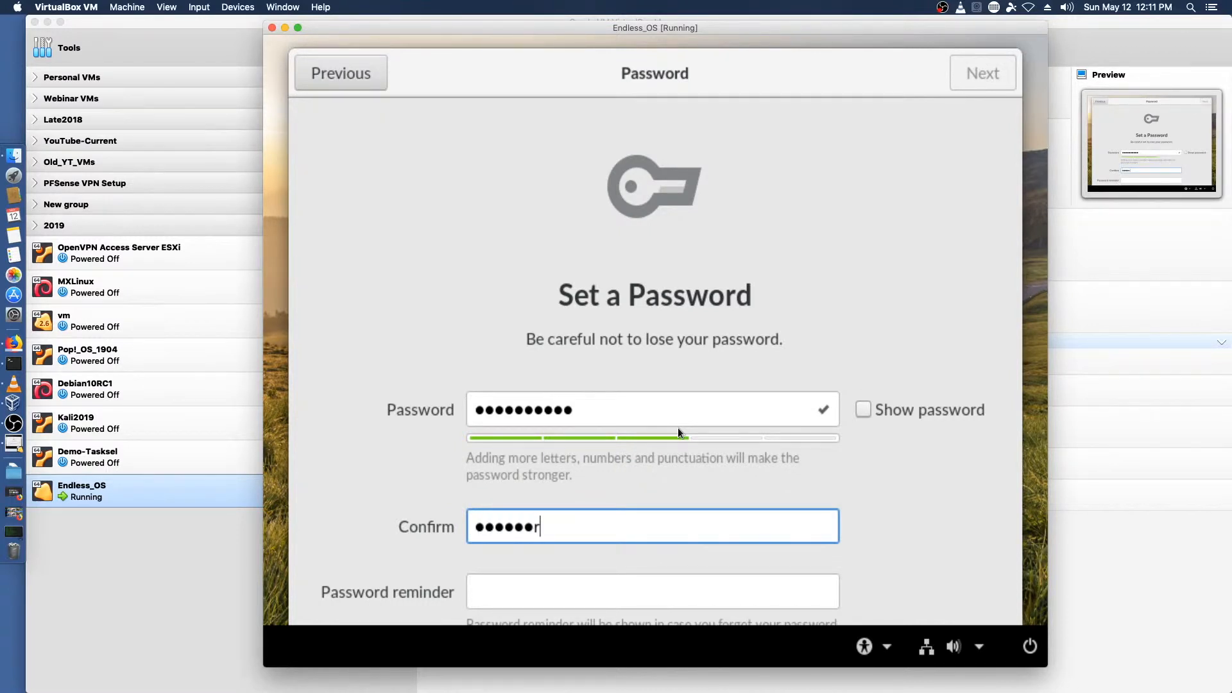
key("Tab")
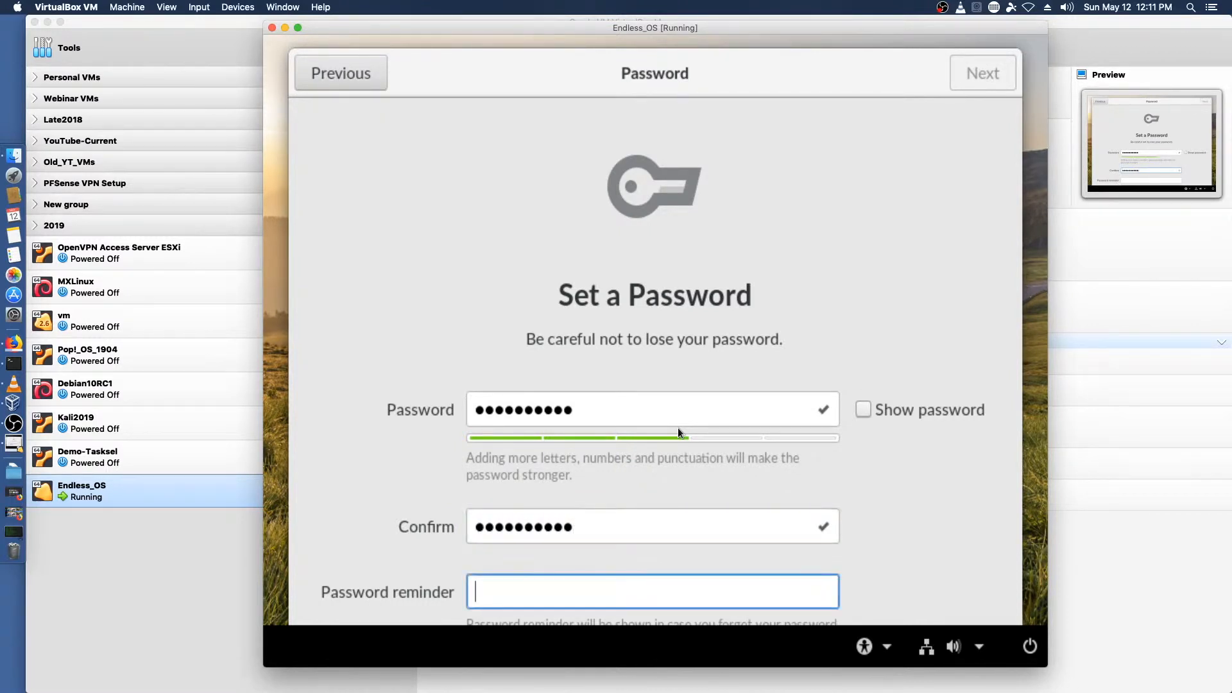
Step: Set the password reminder to Deutsche Band and finish the setup
type("Deut")
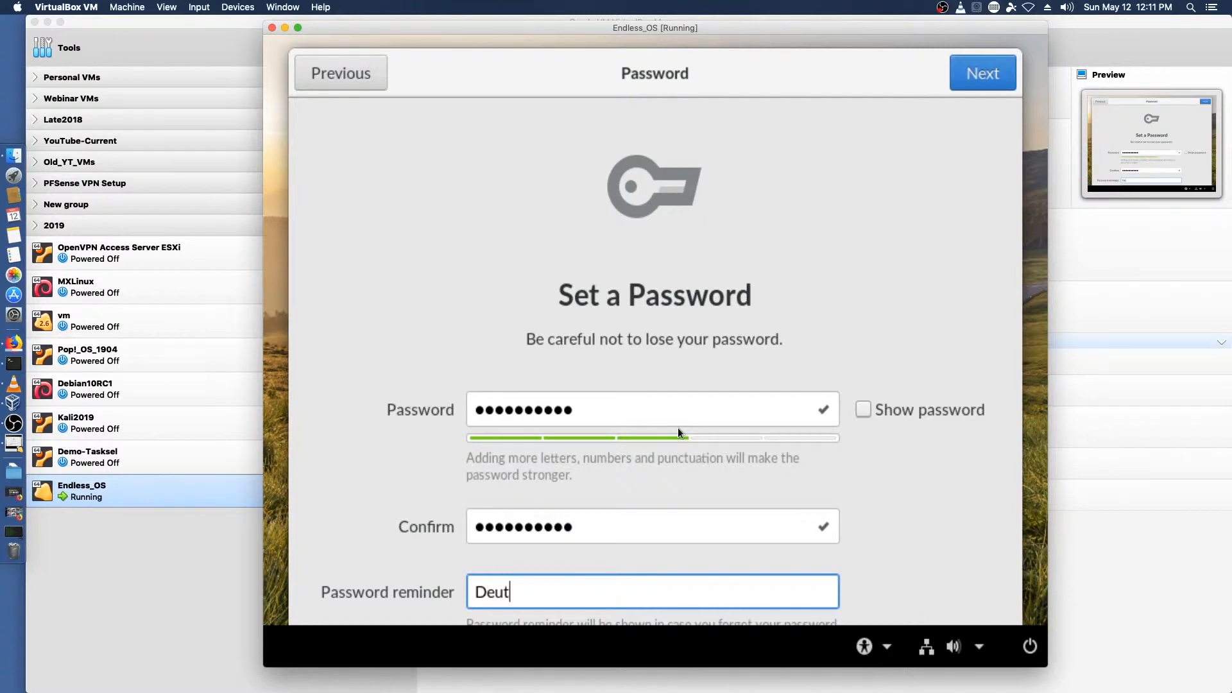
type("sche Band")
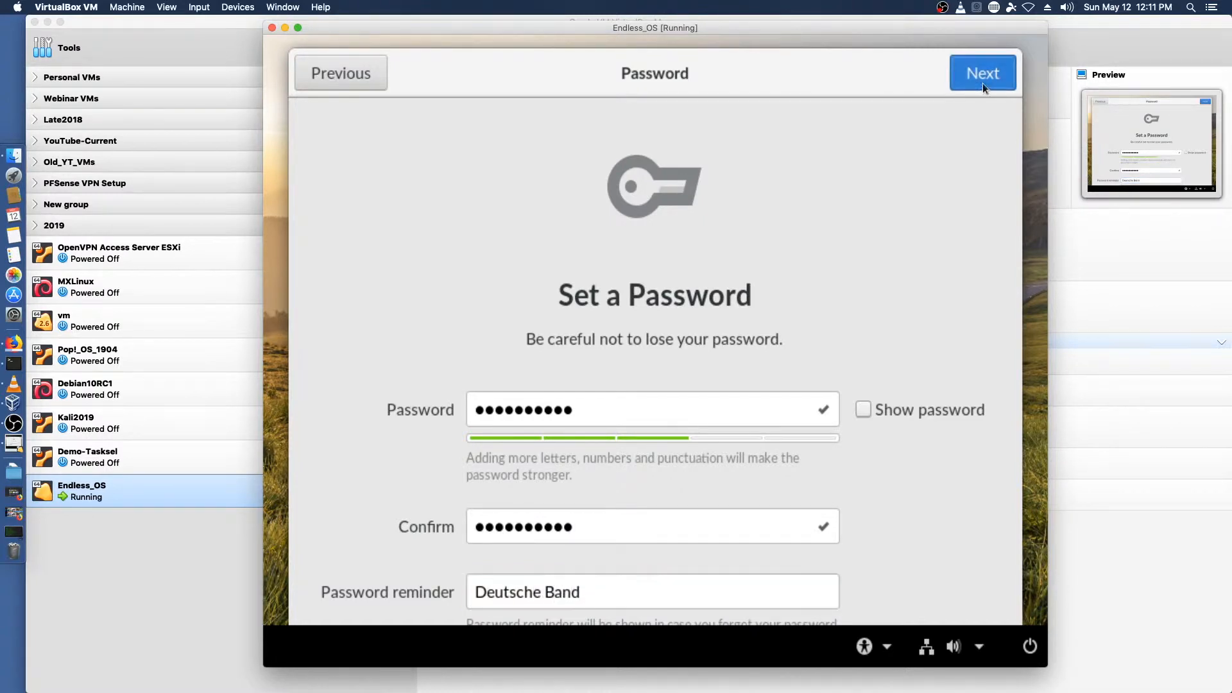
key("Return")
left_click(631, 545)
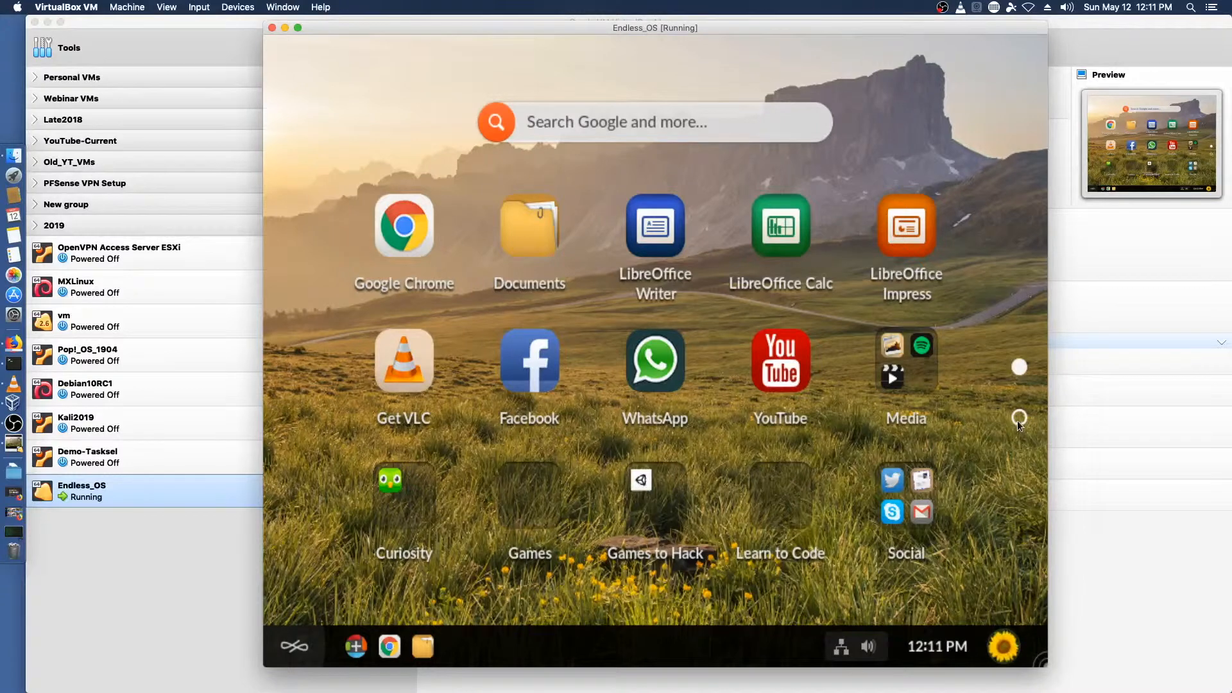
Step: Browse the desktop's app pages and the Games folder
left_click(1019, 418)
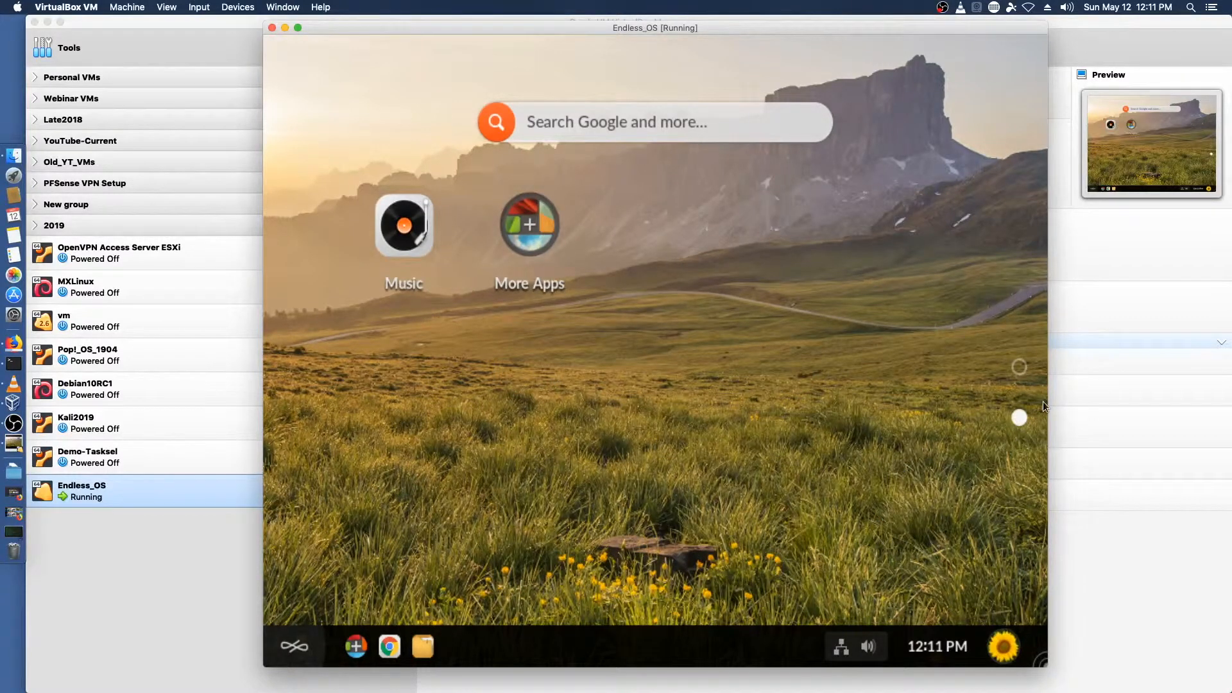
left_click(1019, 367)
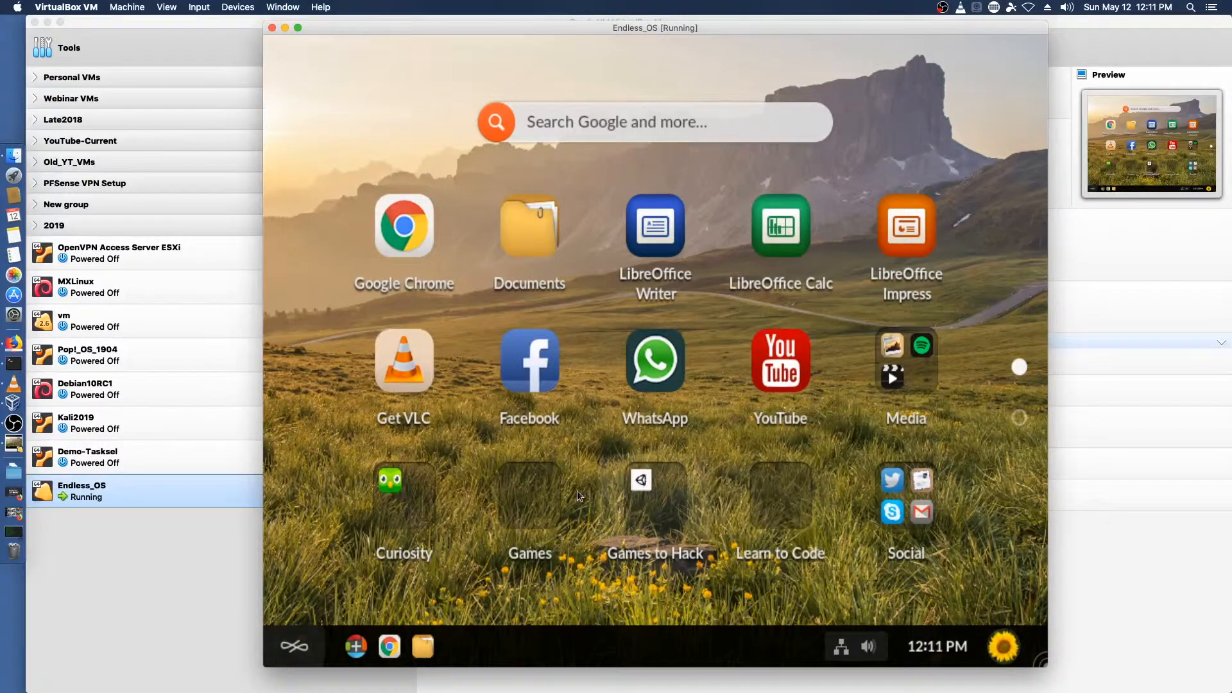
left_click(530, 503)
left_click(530, 503)
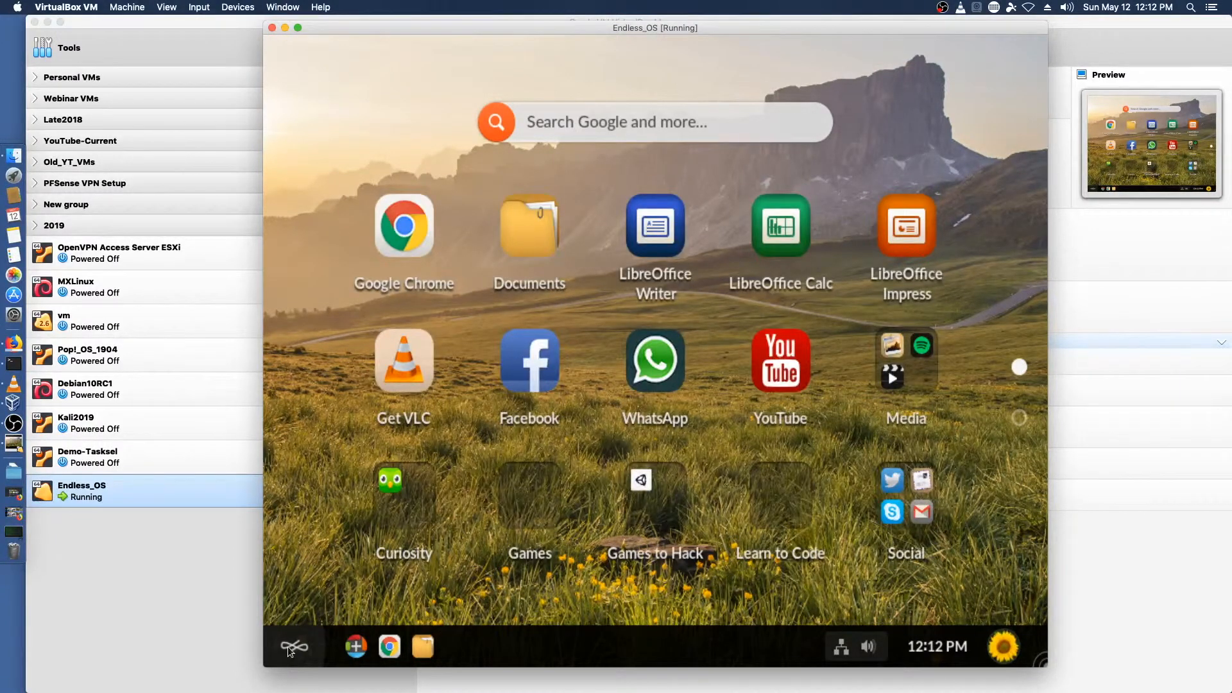
Step: Open system Settings from the user menu and change the desktop background to the beach wallpaper with the crab
left_click(288, 645)
left_click(1005, 648)
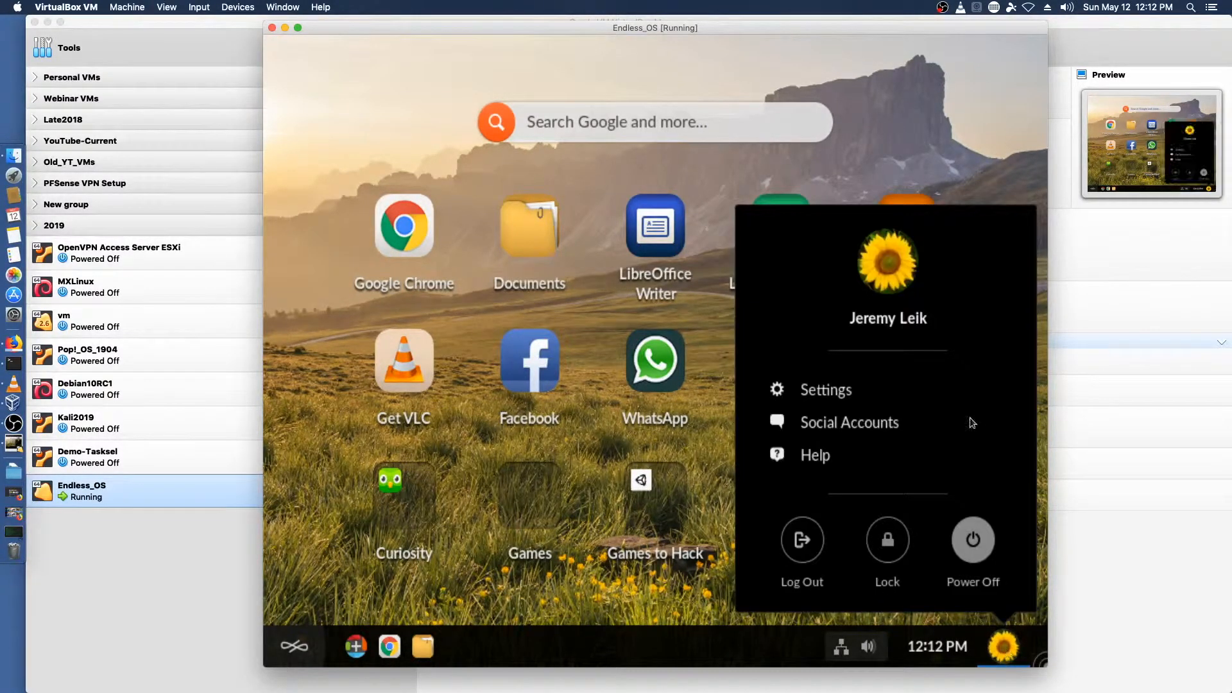
left_click(823, 394)
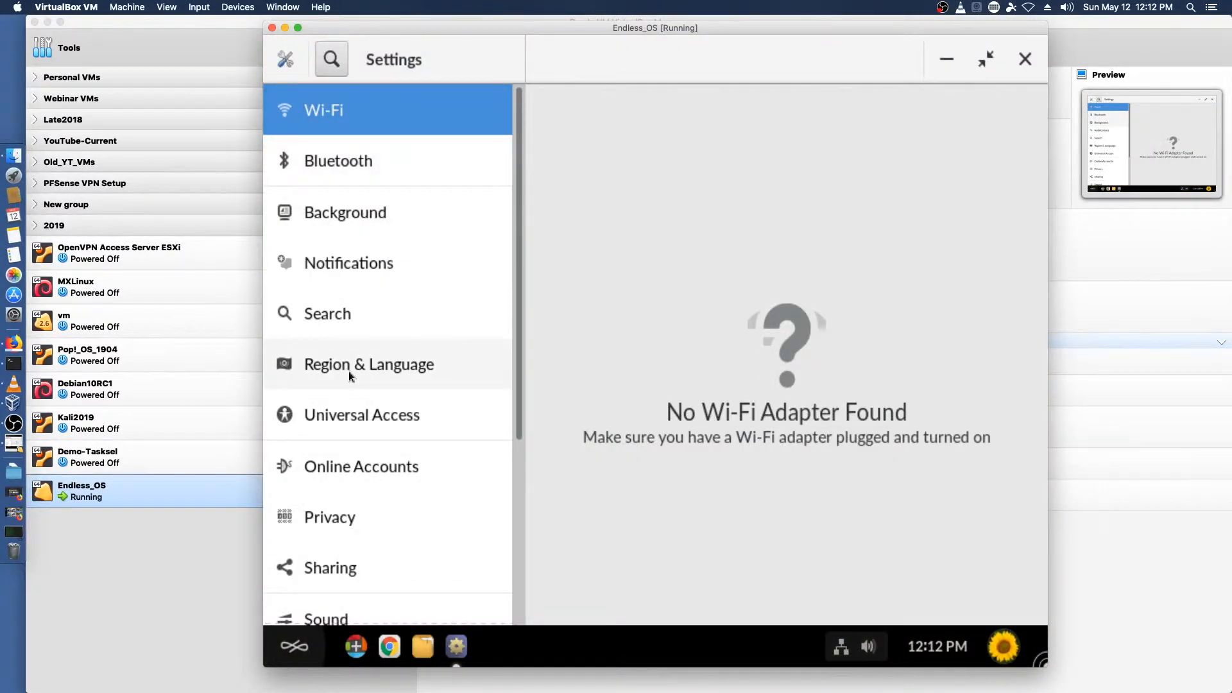
scroll(360, 402, "down", 5)
scroll(389, 433, "up", 5)
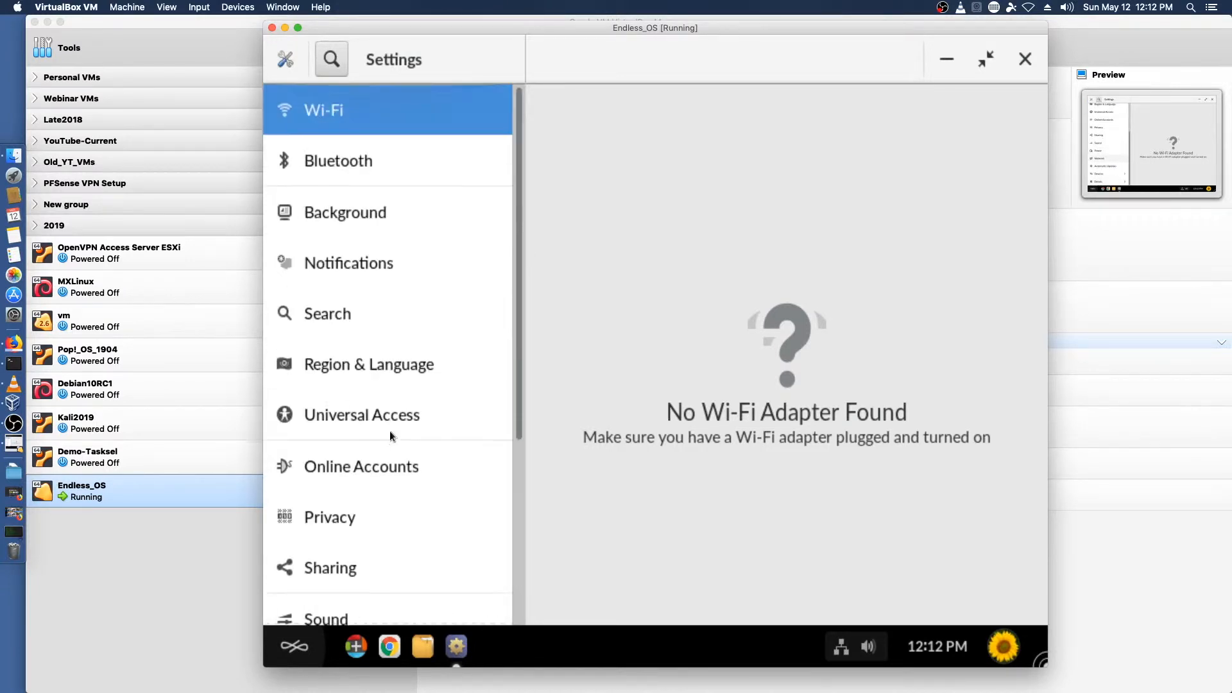
left_click(317, 216)
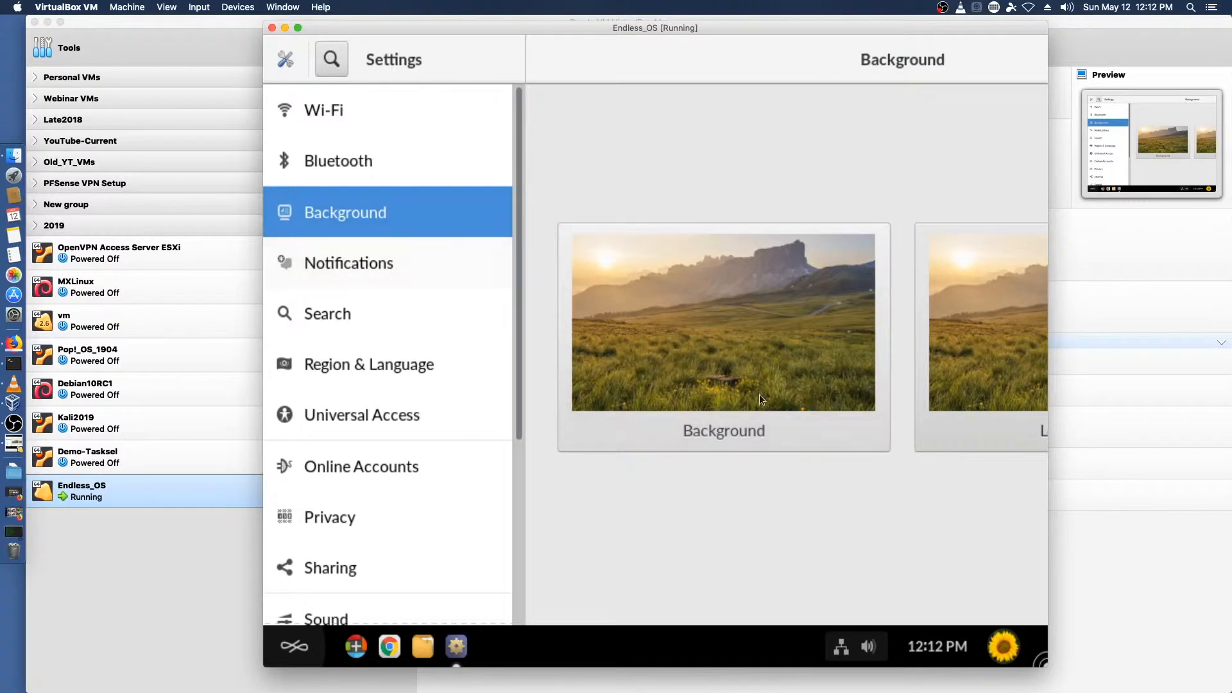
left_click(720, 321)
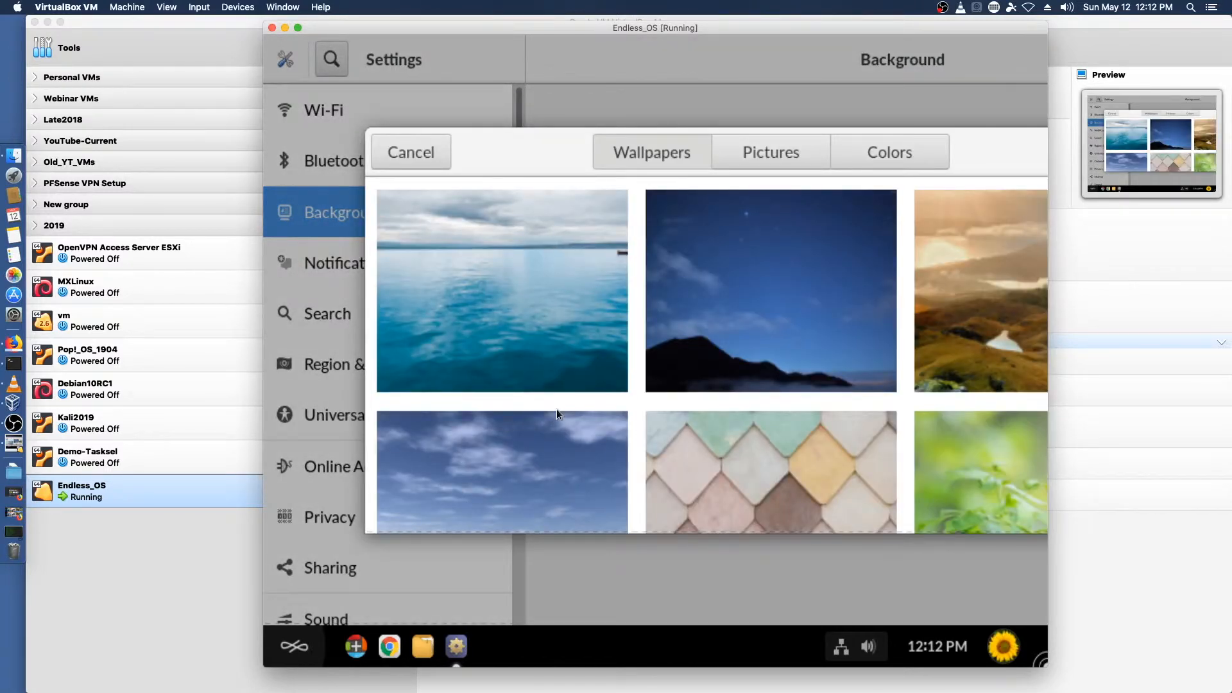
scroll(753, 334, "down", 5)
left_click(753, 334)
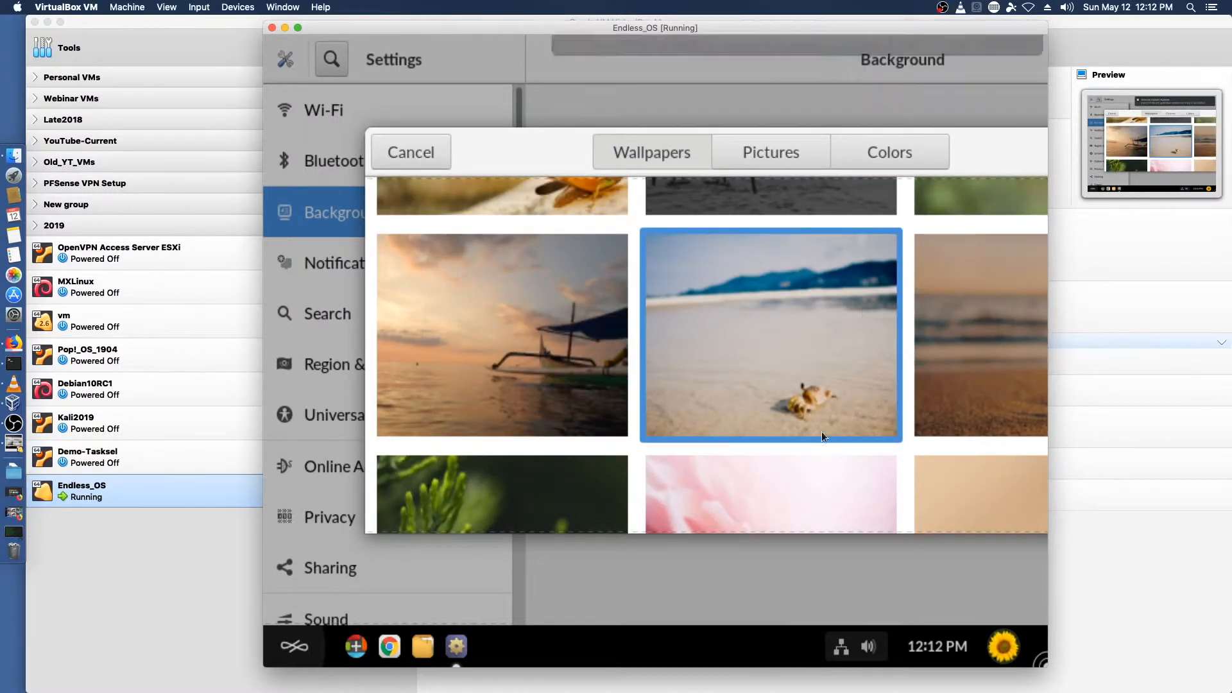
double_click(792, 391)
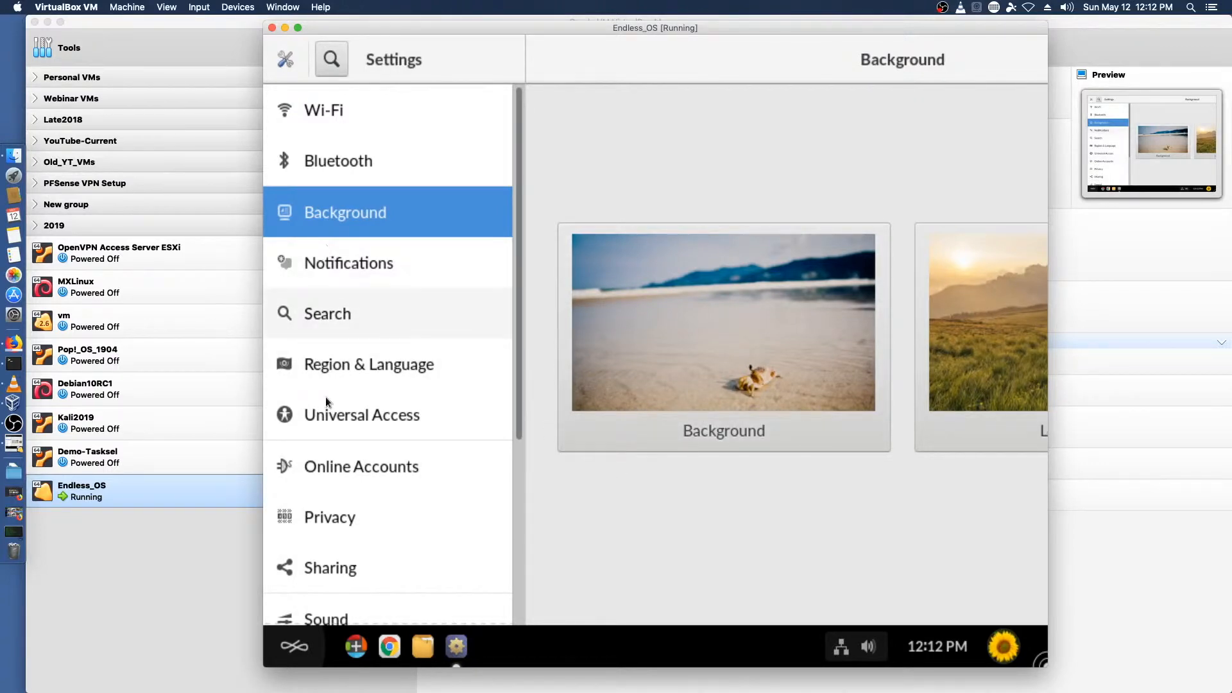
Step: Change the user account picture to the palm-tree sunset image in the Users details
scroll(344, 421, "down", 2)
scroll(344, 421, "down", 5)
left_click(306, 598)
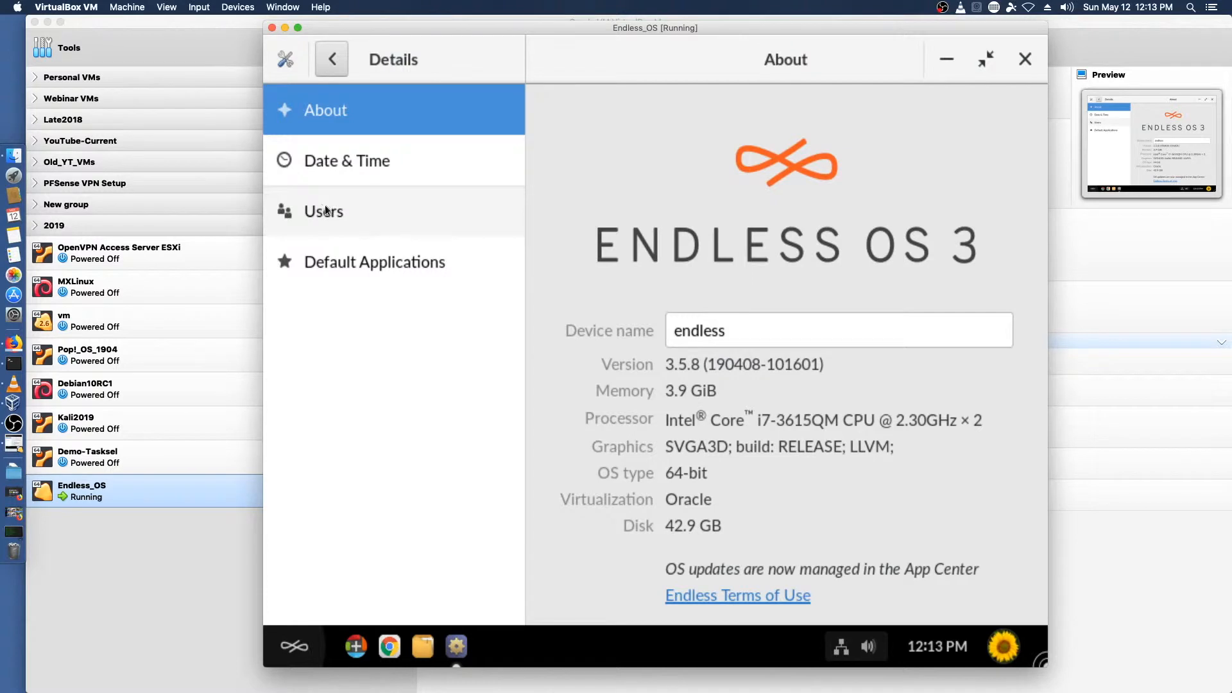
left_click(512, 227)
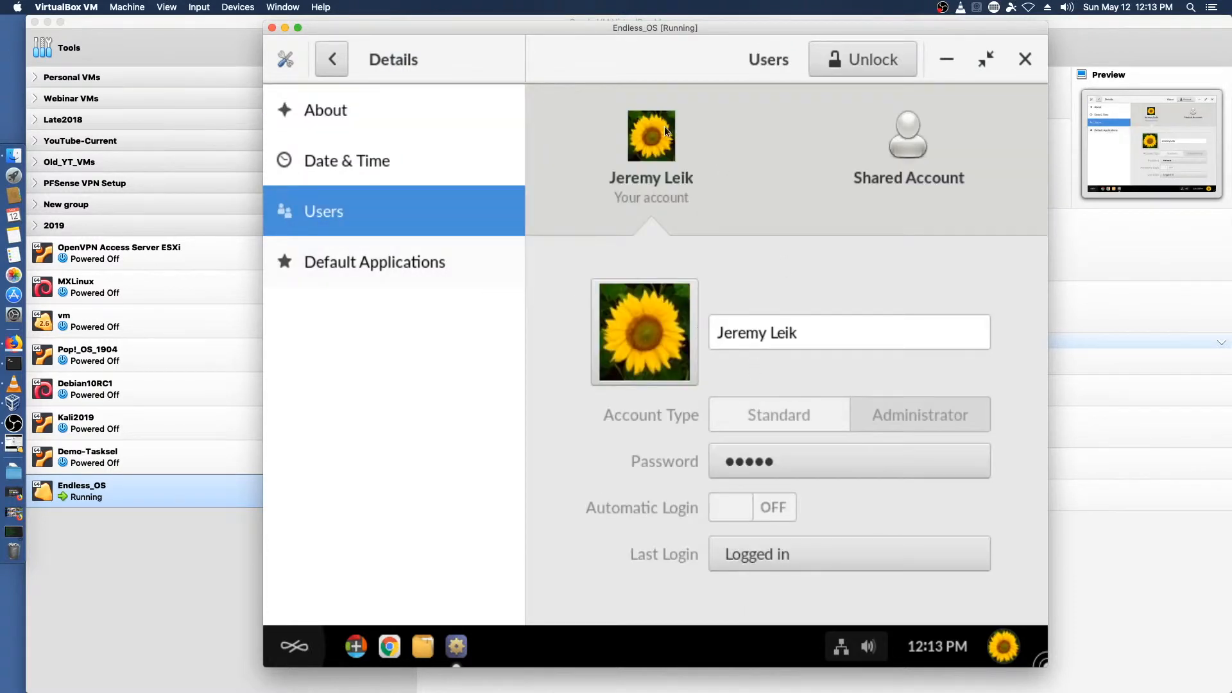
left_click(630, 361)
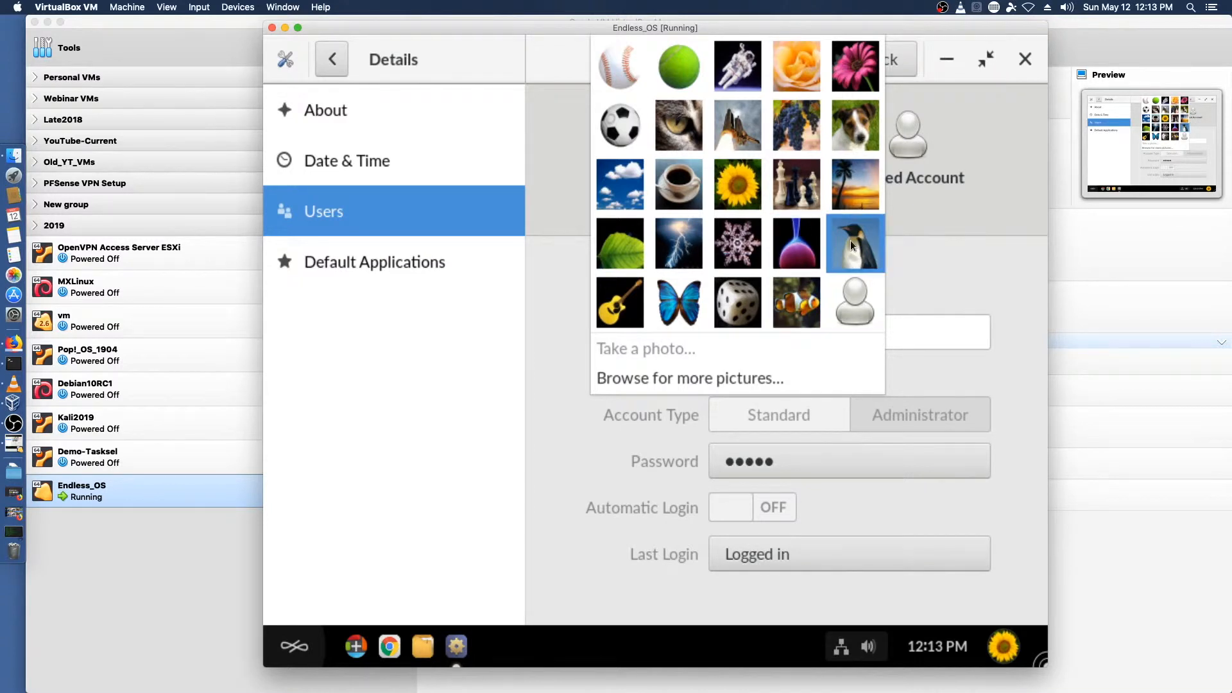
left_click(853, 175)
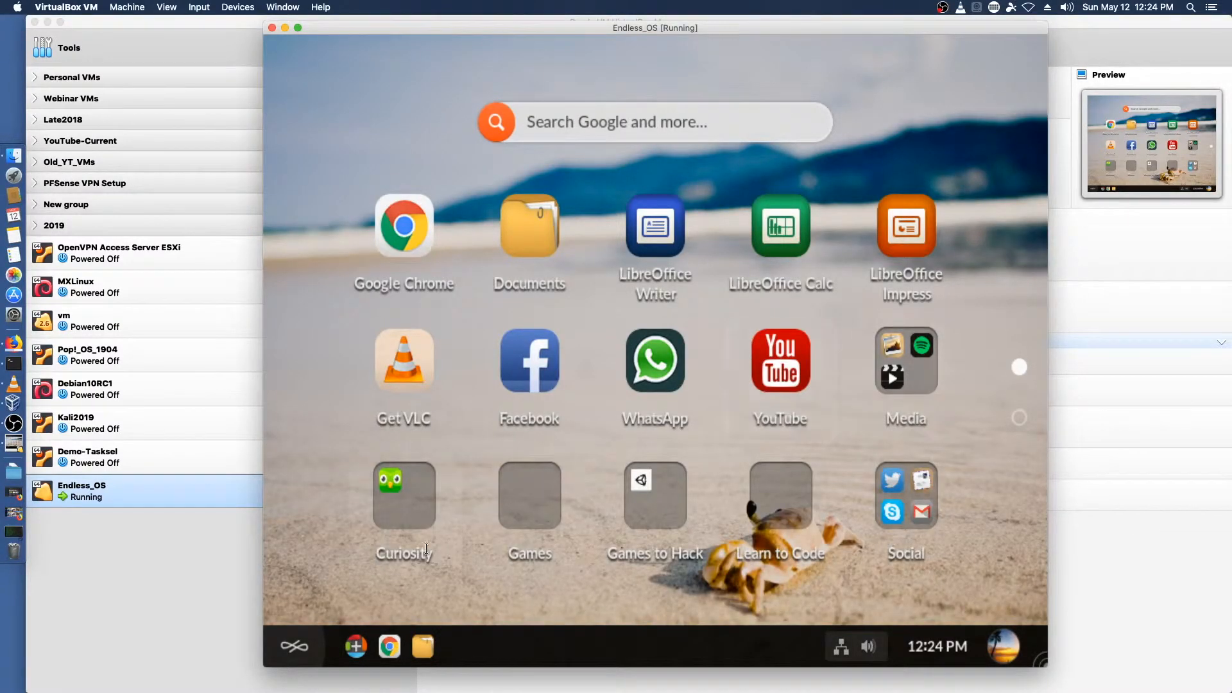
Step: Download Frog Squash from the App Center's Games category and close the App Center
left_click(355, 645)
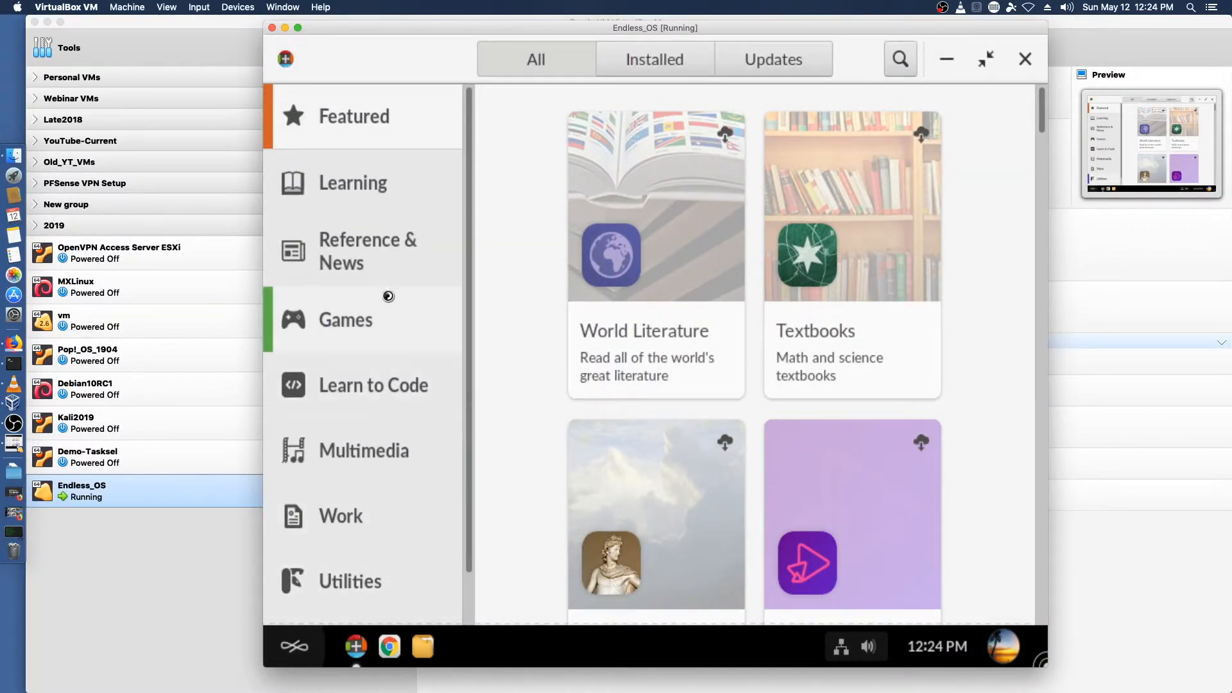
left_click(345, 323)
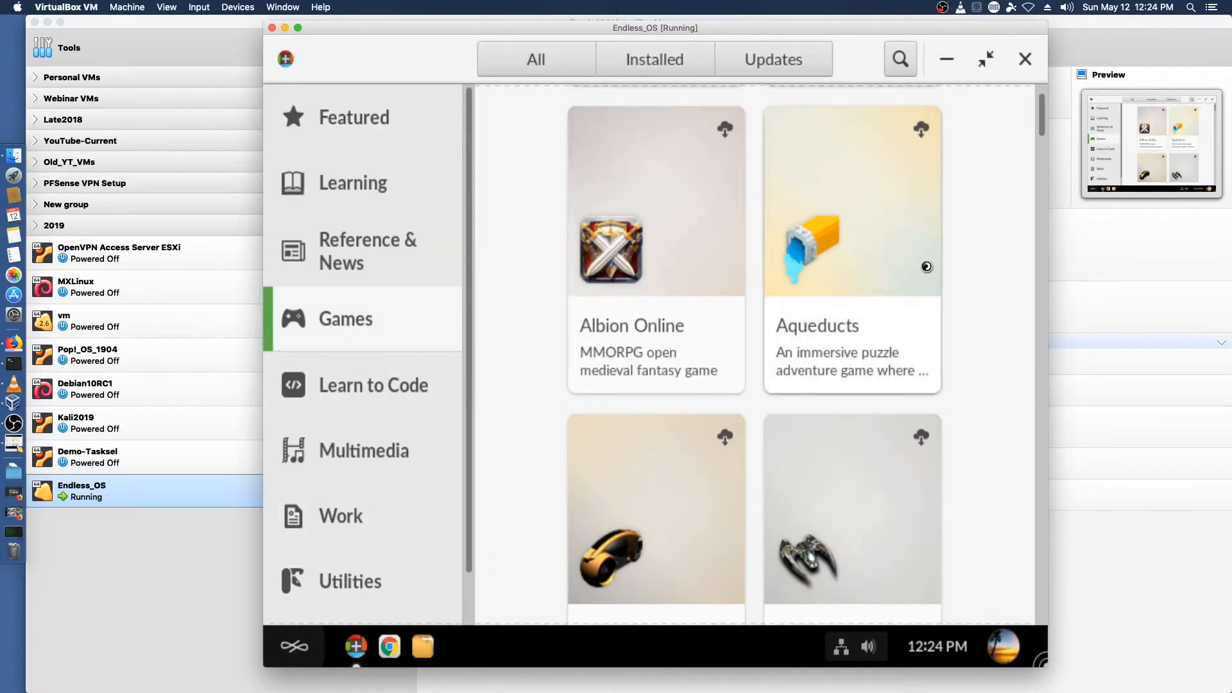
left_click_drag(1042, 111, 1045, 240)
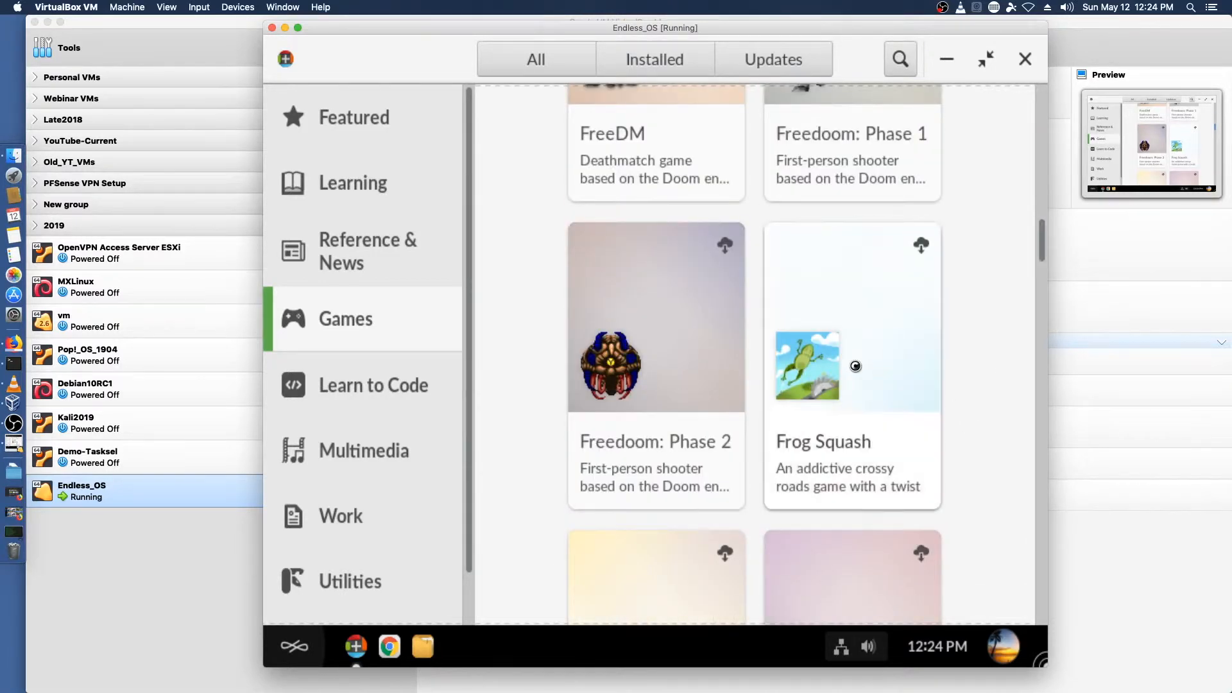
left_click(842, 366)
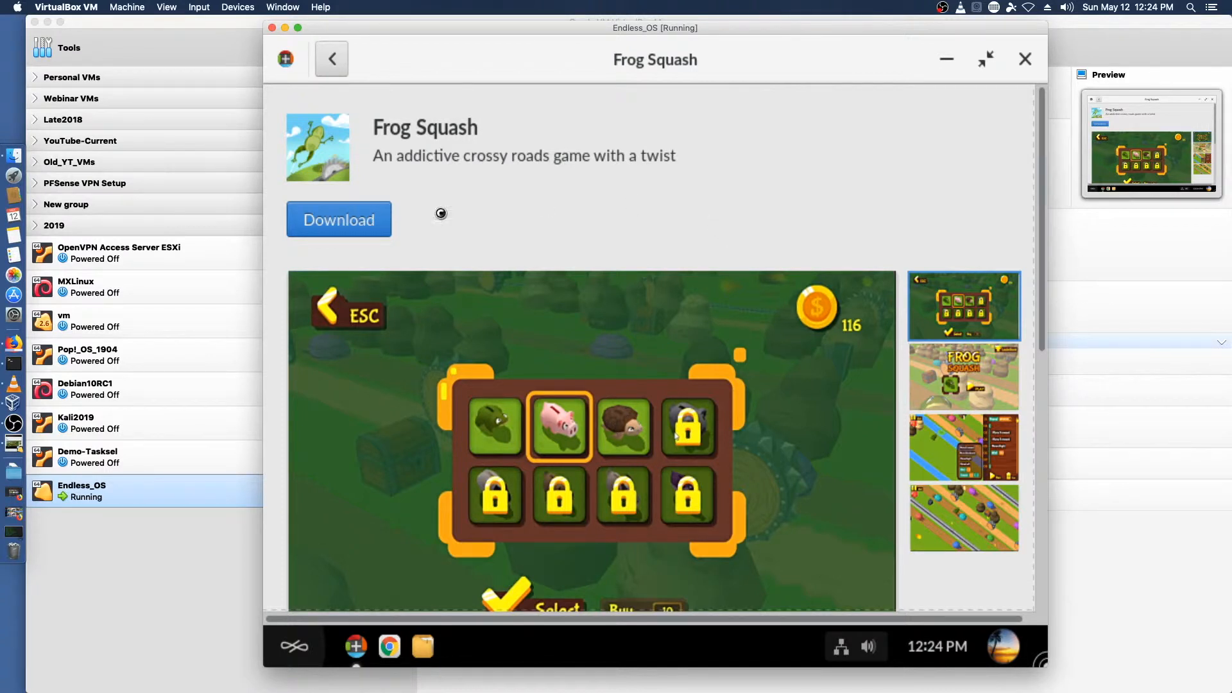
left_click(341, 226)
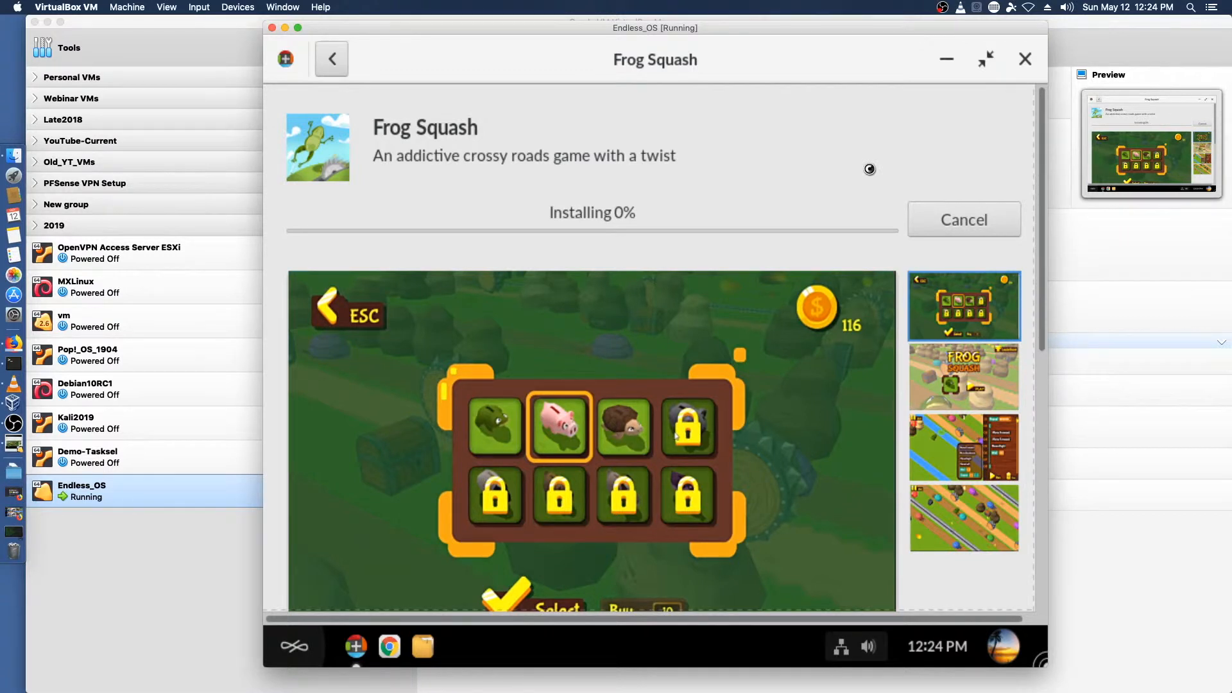
left_click(1026, 60)
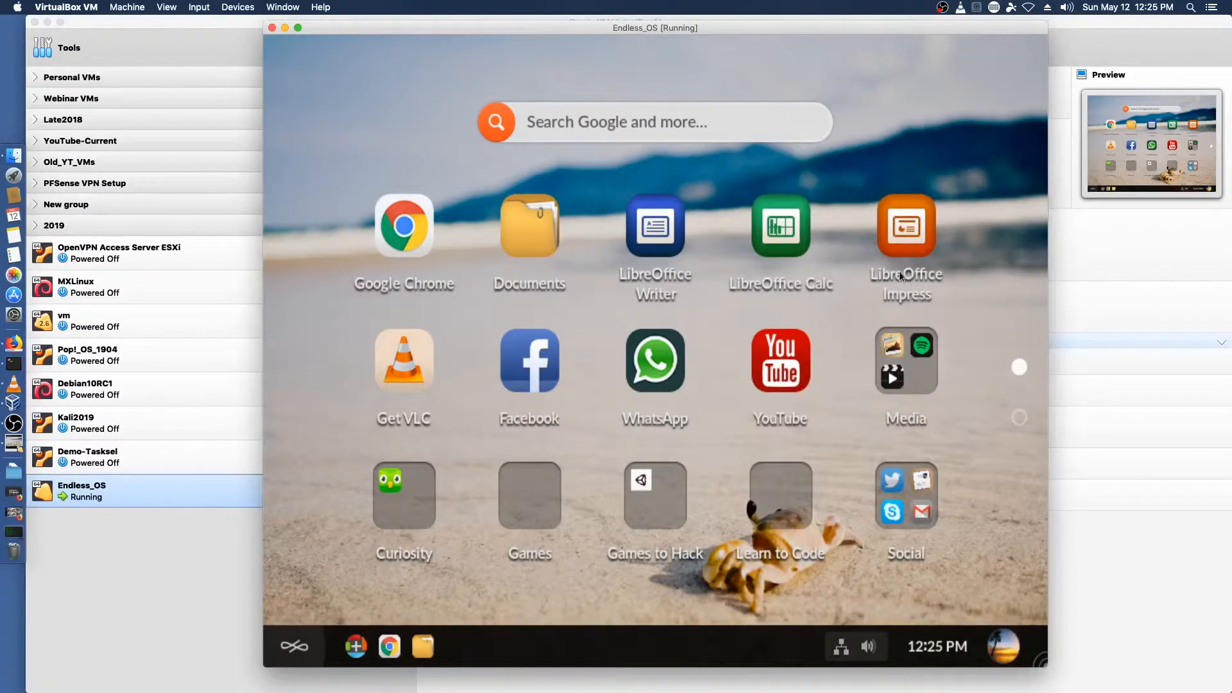
Step: Open the Games folder on the desktop and close it
left_click(526, 506)
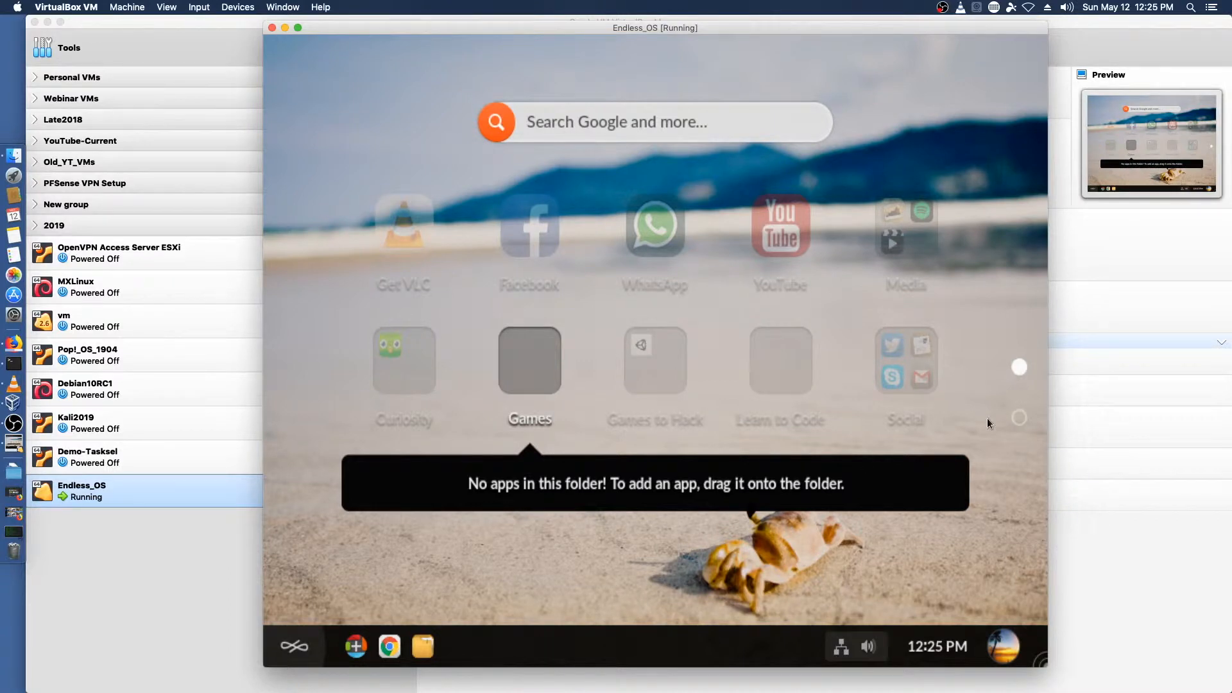
left_click(1008, 501)
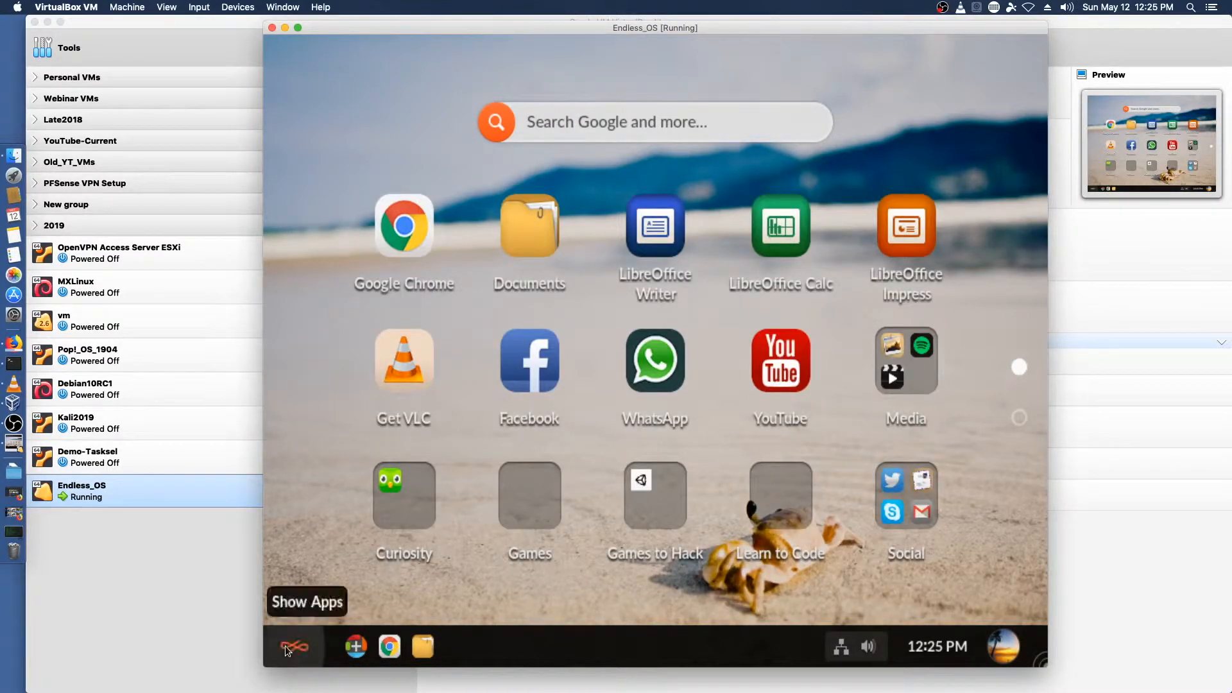
Step: Set the display resolution to 1440x900 and close the Displays settings
left_click(699, 122)
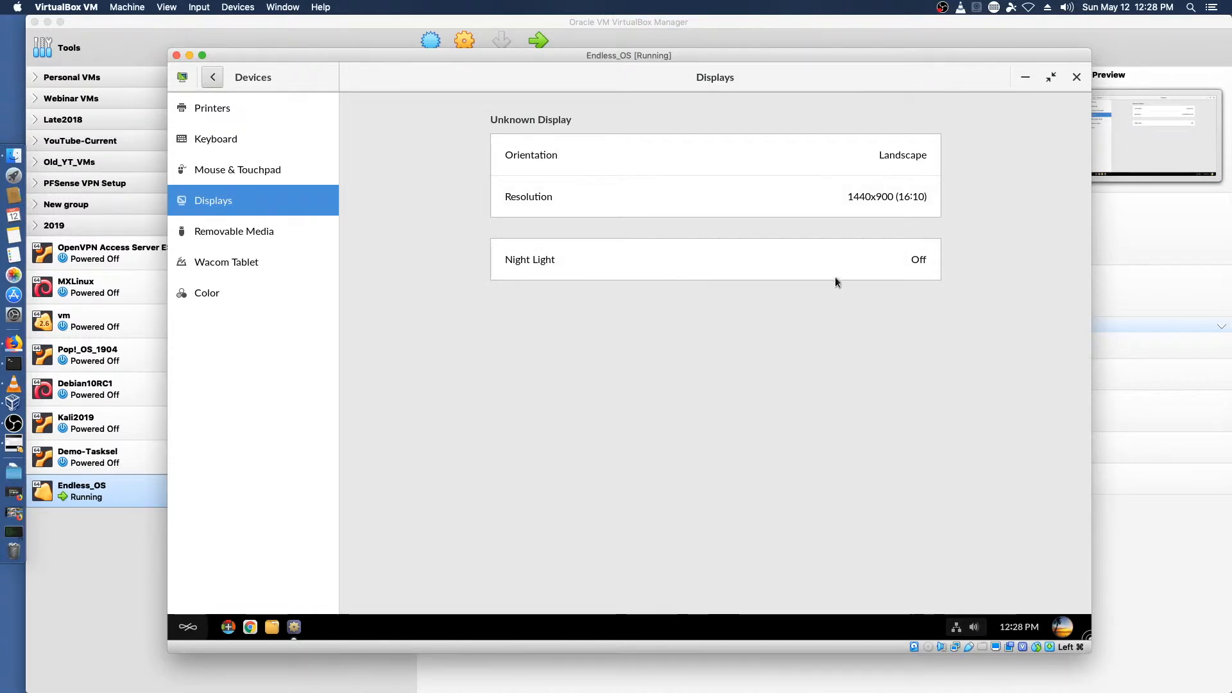
left_click(1077, 77)
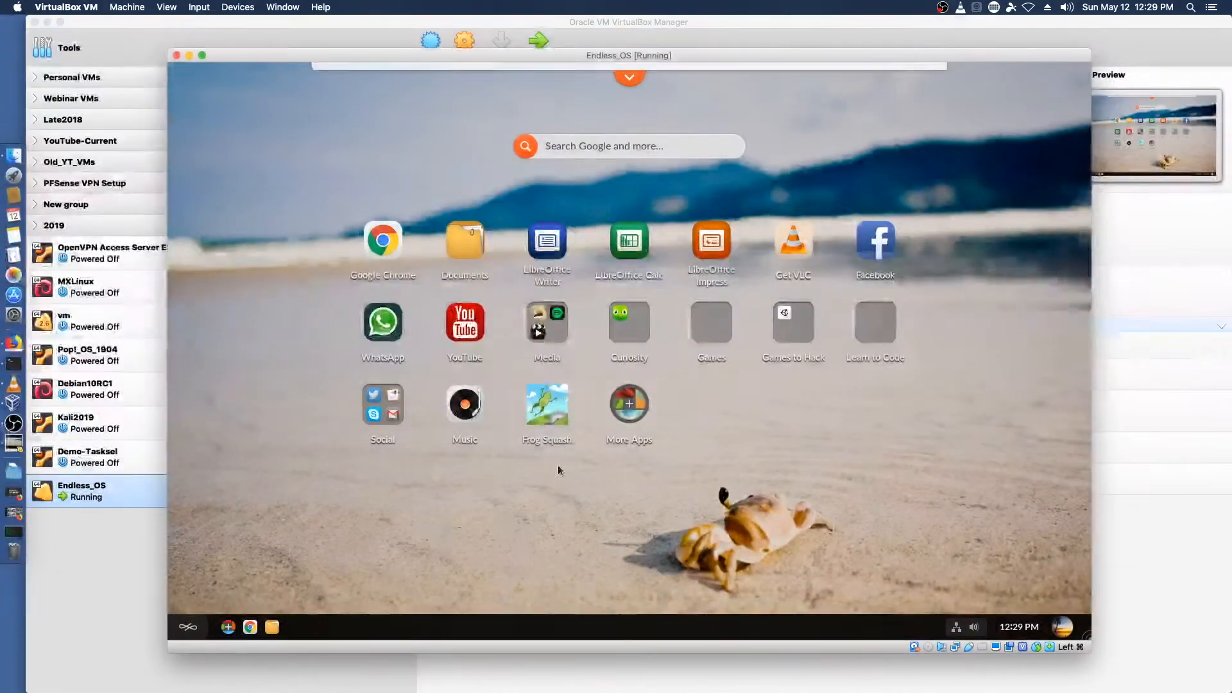
Step: Launch Frog Squash, then open the Documents file browser and close it
left_click(546, 405)
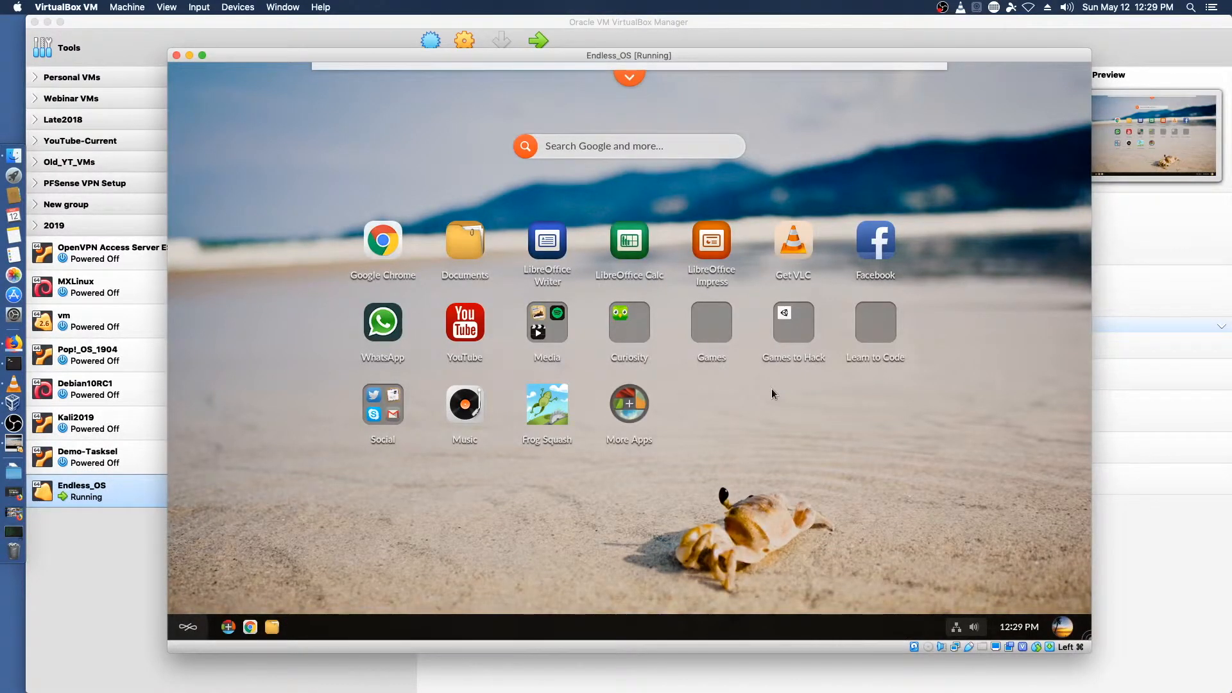
left_click(188, 629)
left_click(459, 241)
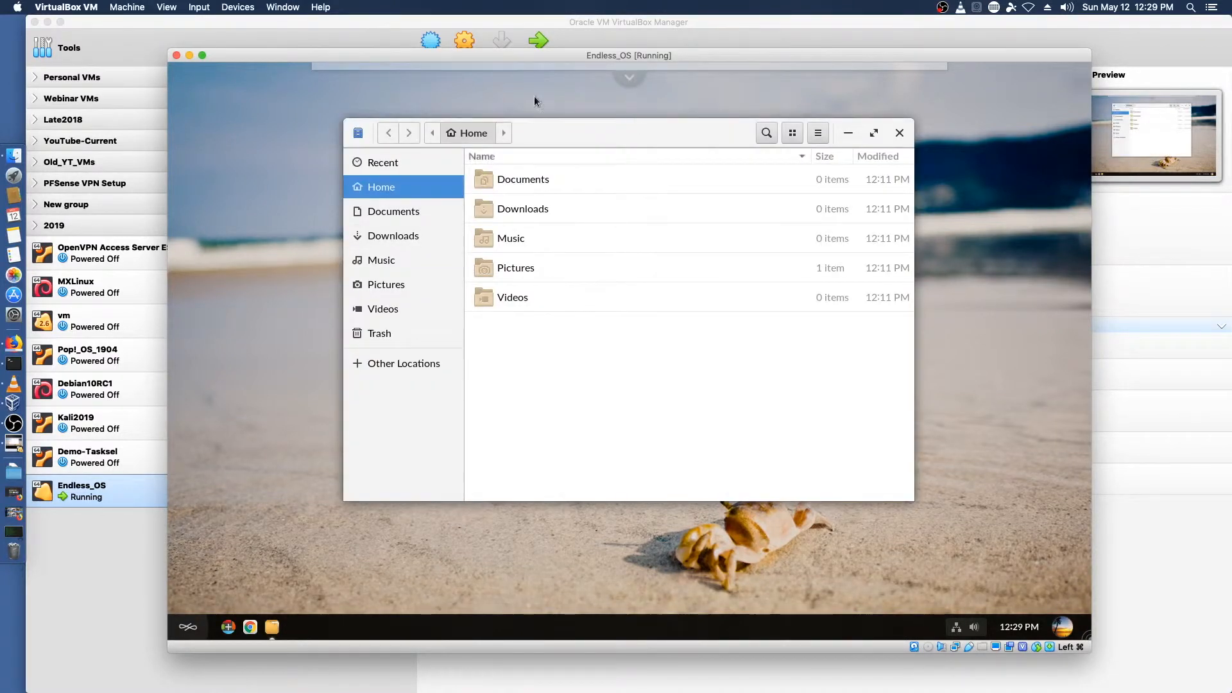
left_click(900, 134)
Step: Open LibreOffice Writer, view the About LibreOffice dialog, then close the dialog and Writer
left_click(547, 241)
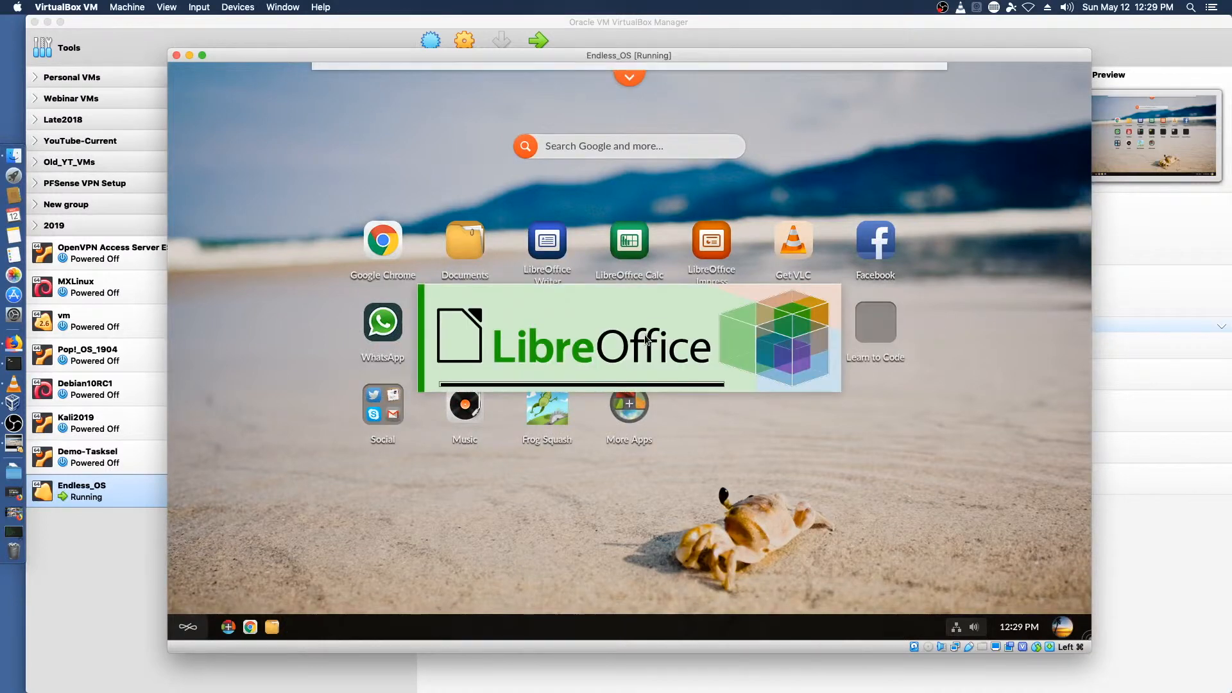
left_click(536, 94)
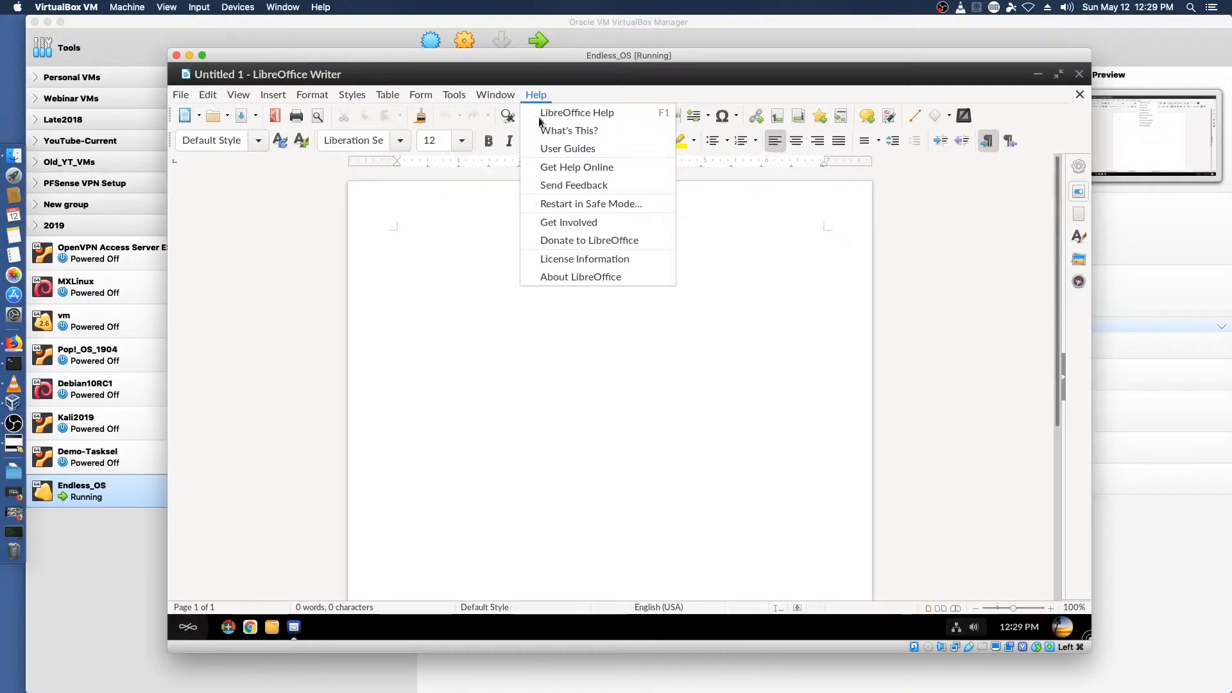
left_click(552, 276)
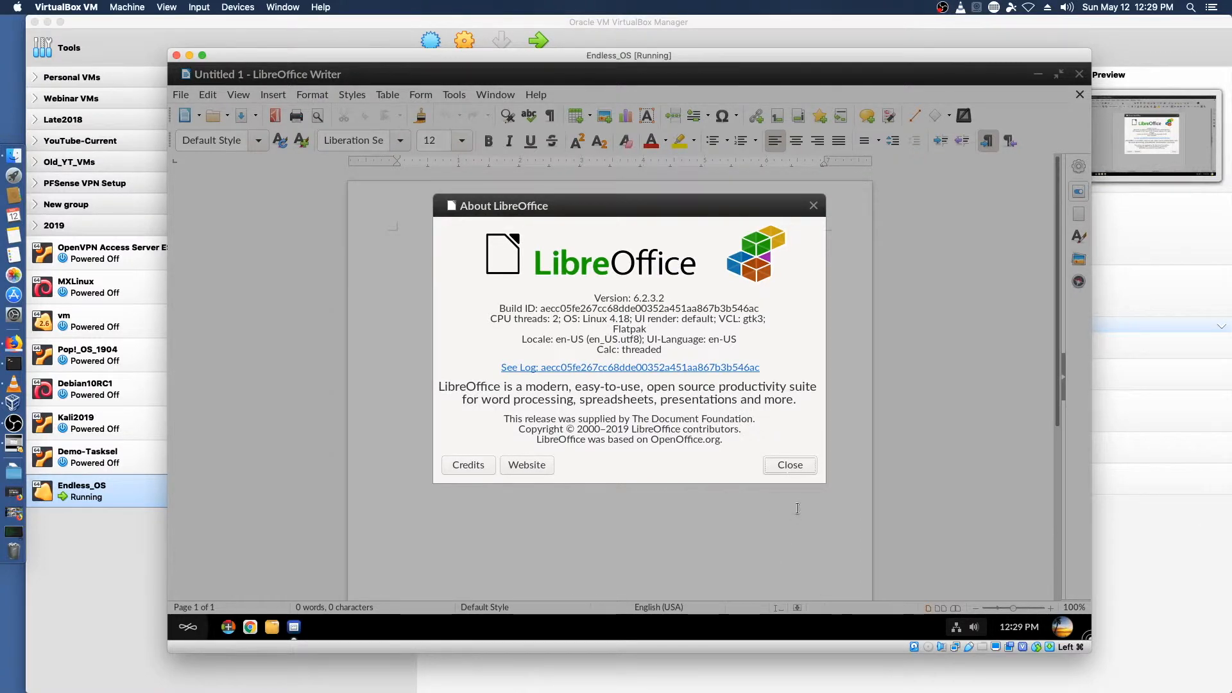
left_click(790, 464)
left_click(1079, 75)
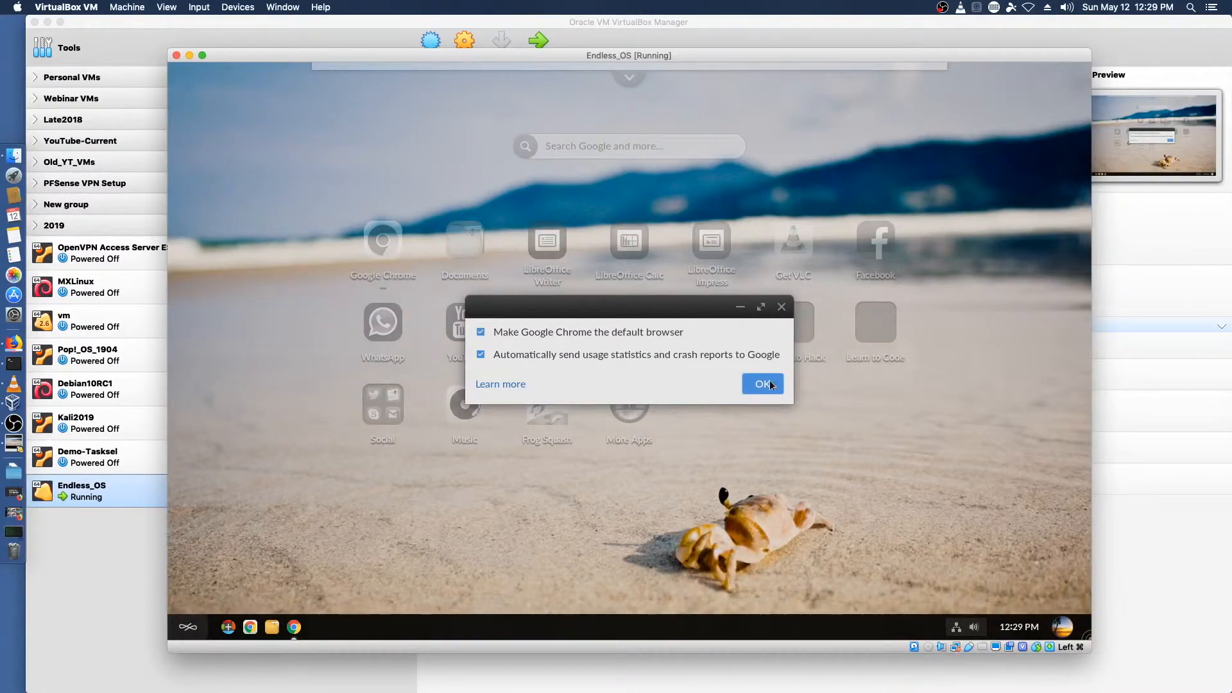
Step: Accept Chrome's first-run options, view the About Chrome page, and close the browser
left_click(763, 384)
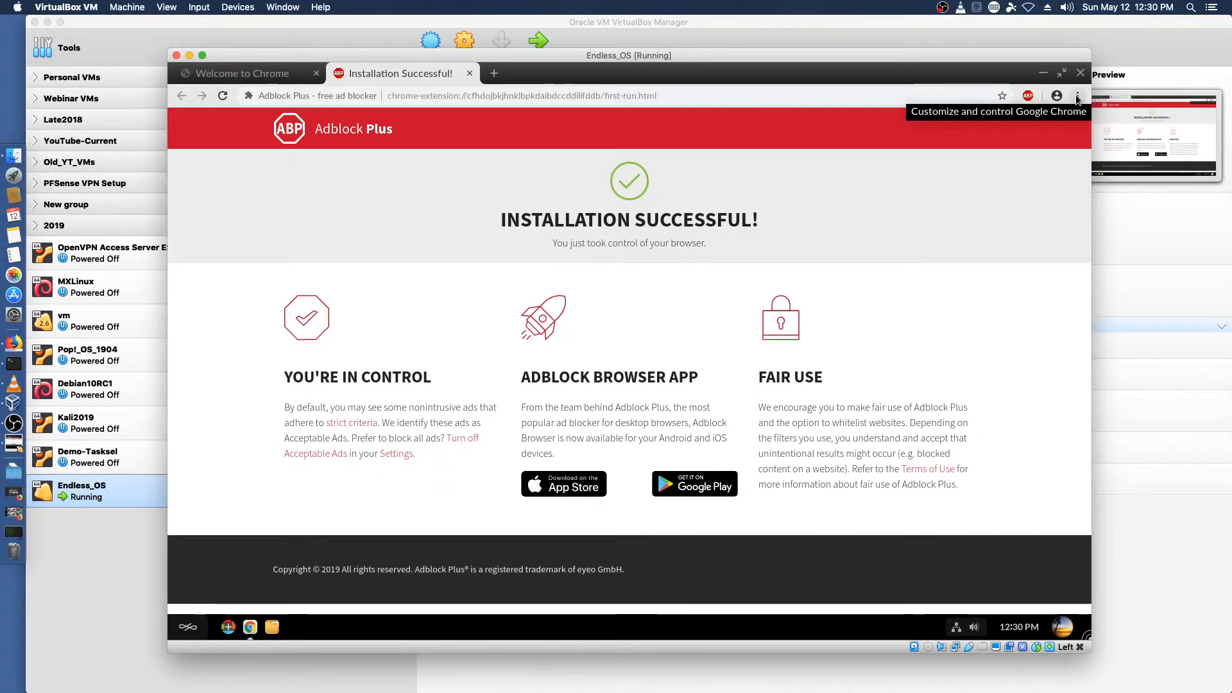
left_click(1077, 96)
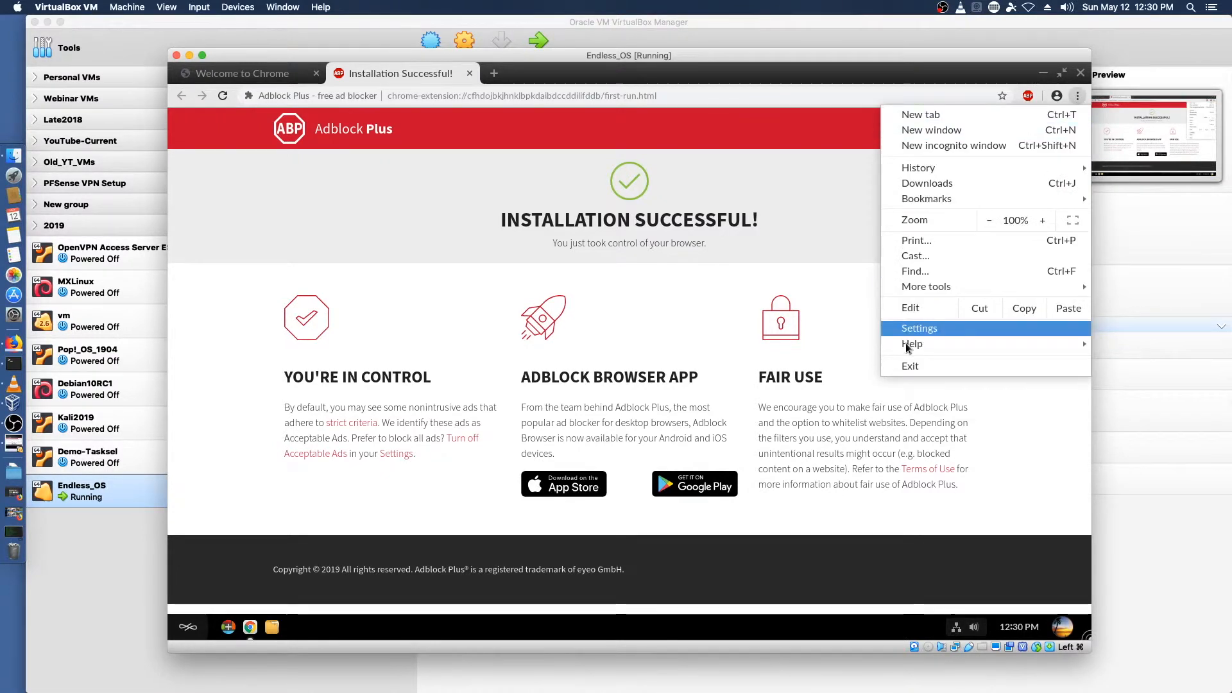
mouse_move(908, 348)
left_click(804, 349)
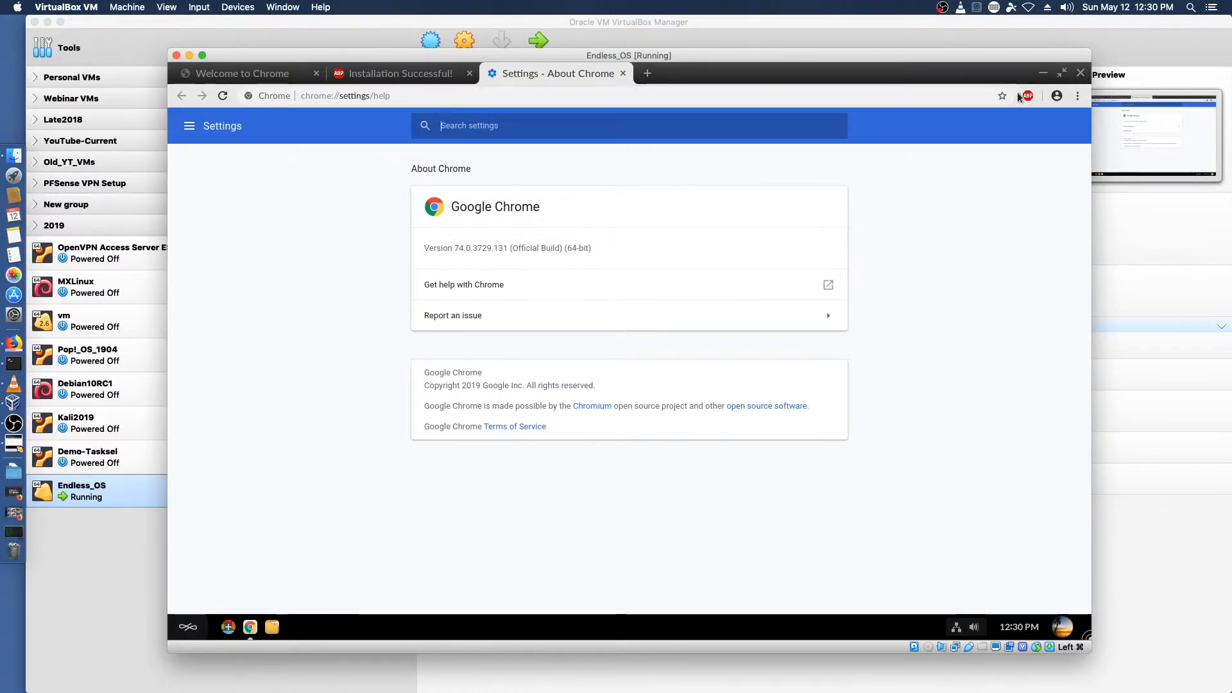
left_click(1081, 72)
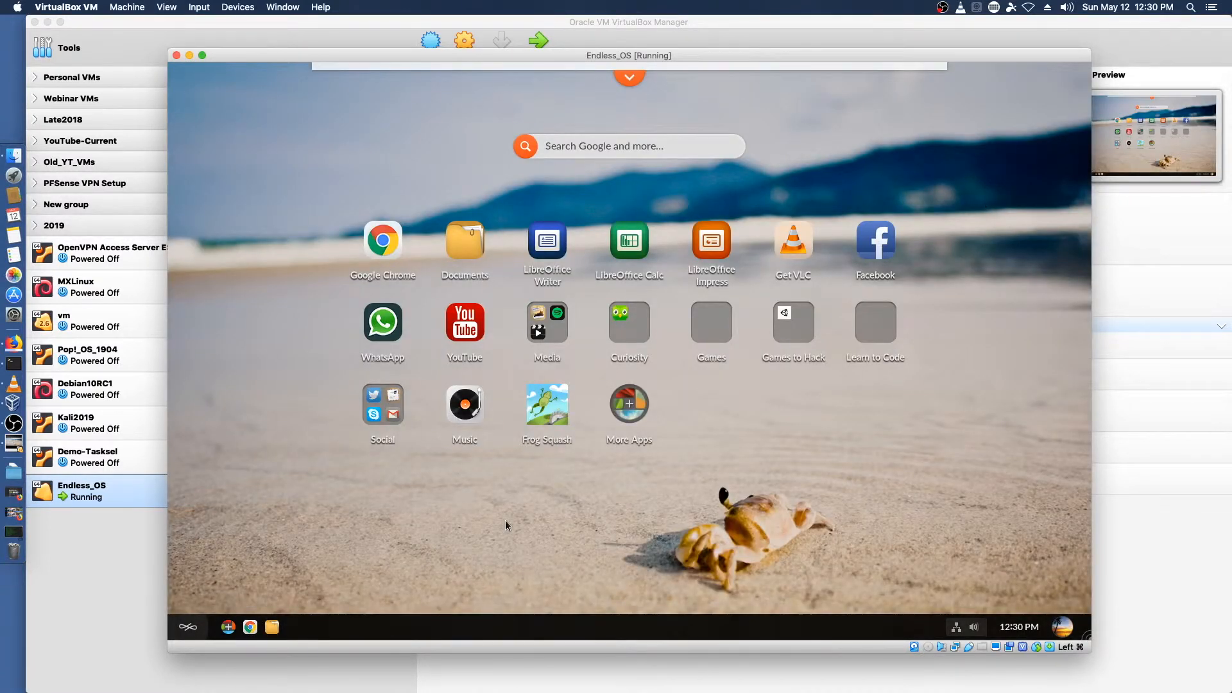
Step: Open the wired network connection's settings and view its connection details
left_click(958, 629)
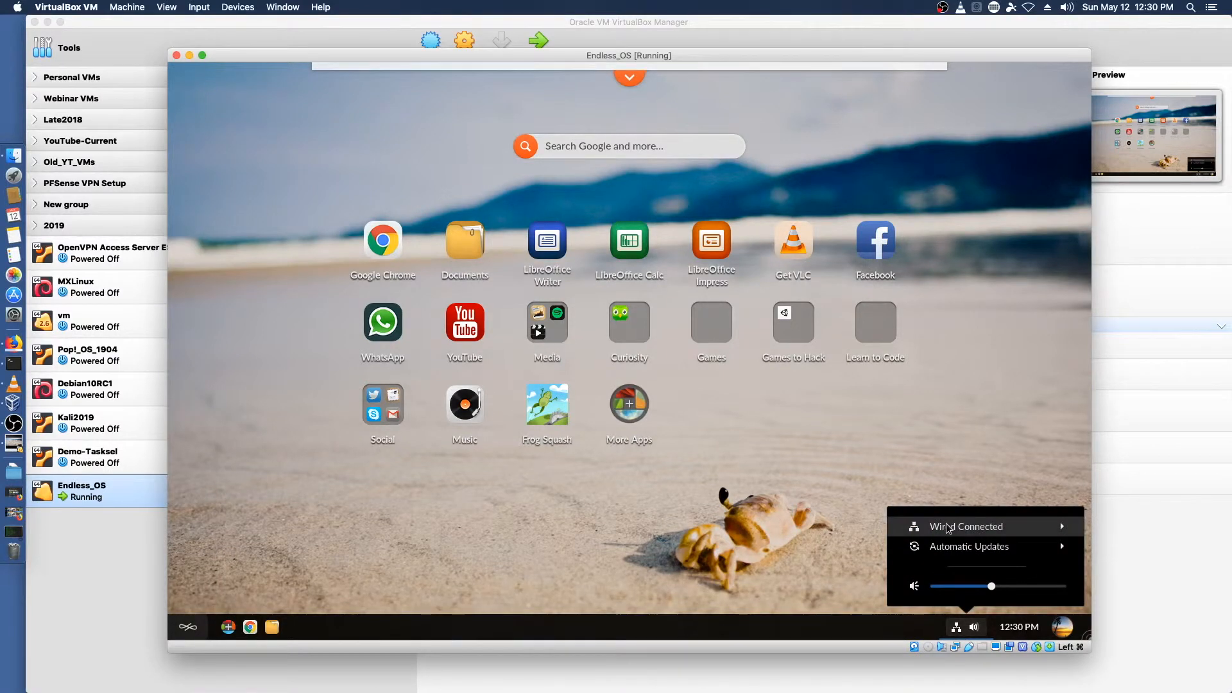
left_click(962, 533)
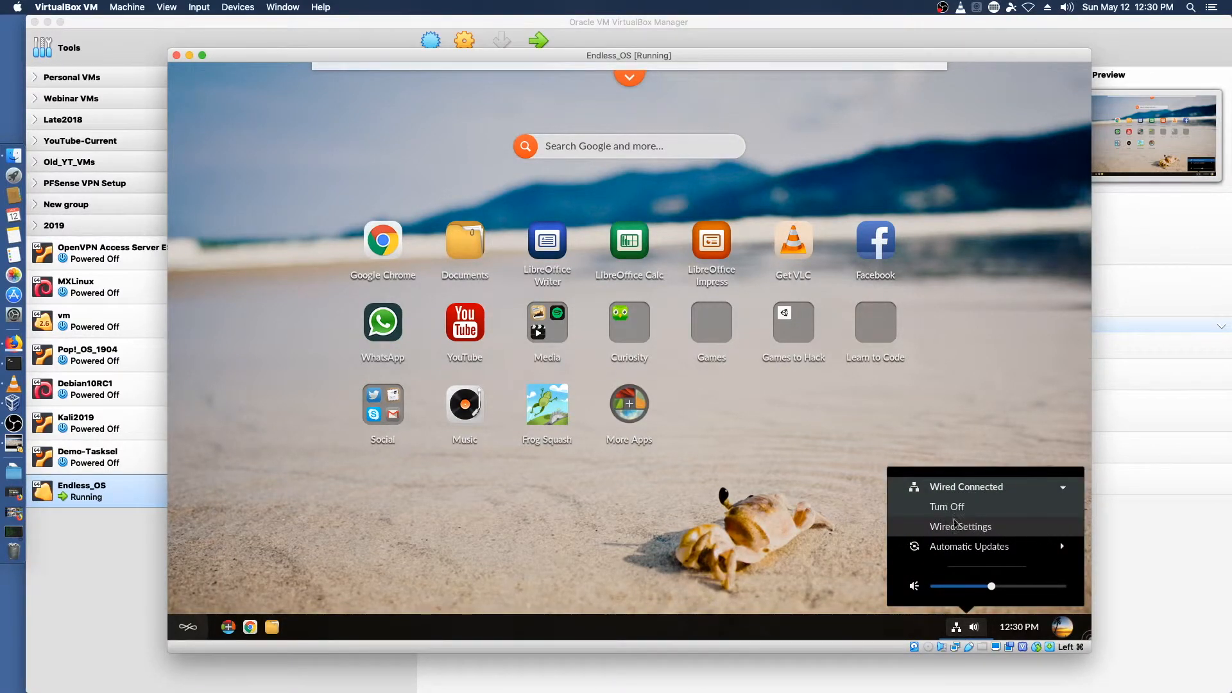
left_click(976, 531)
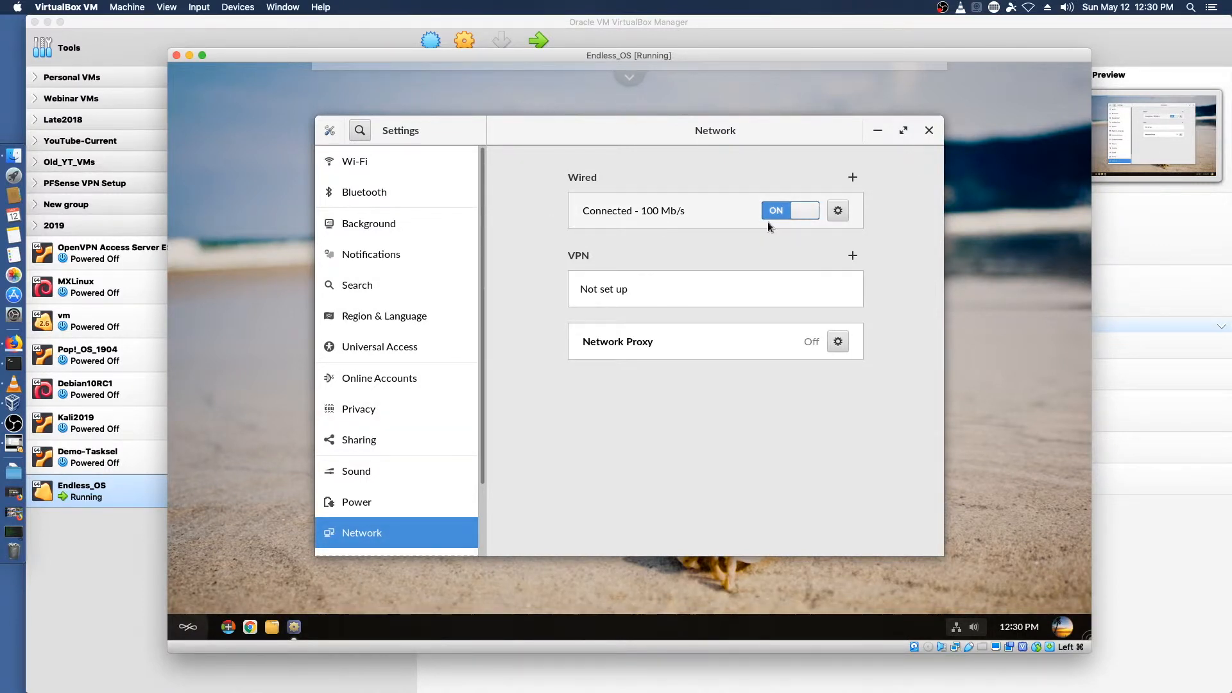
left_click(840, 212)
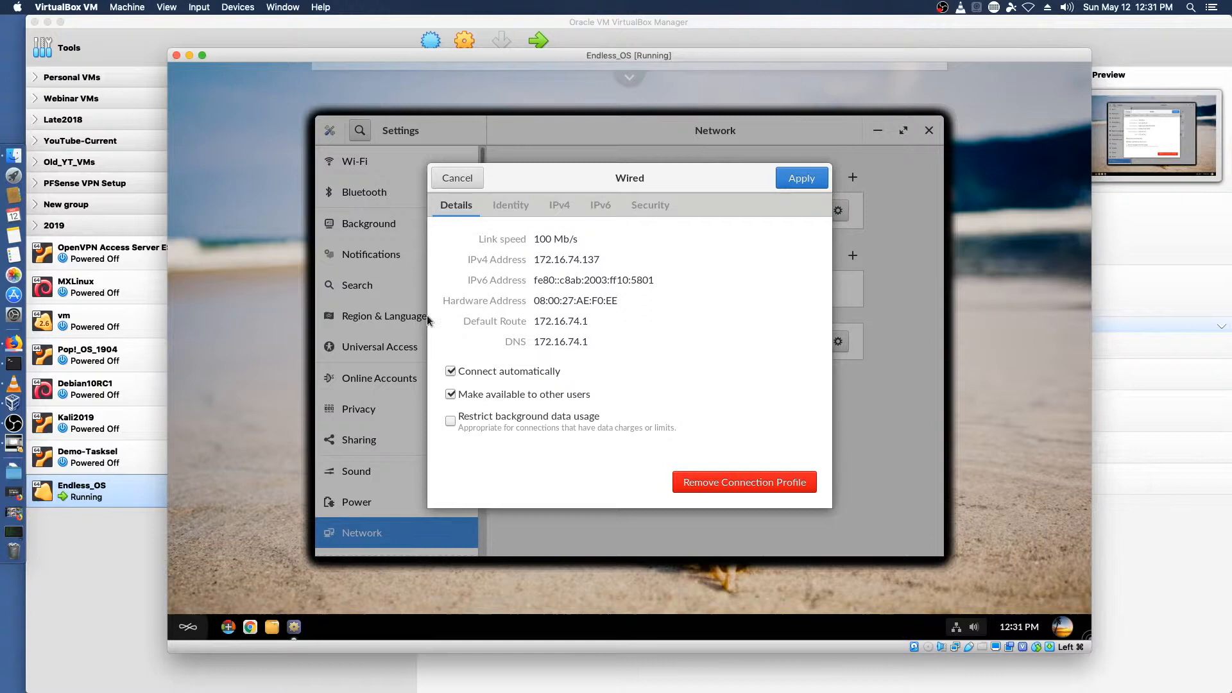
Step: Close the wired connection details, open the Sharing settings, and close Settings
key("Escape")
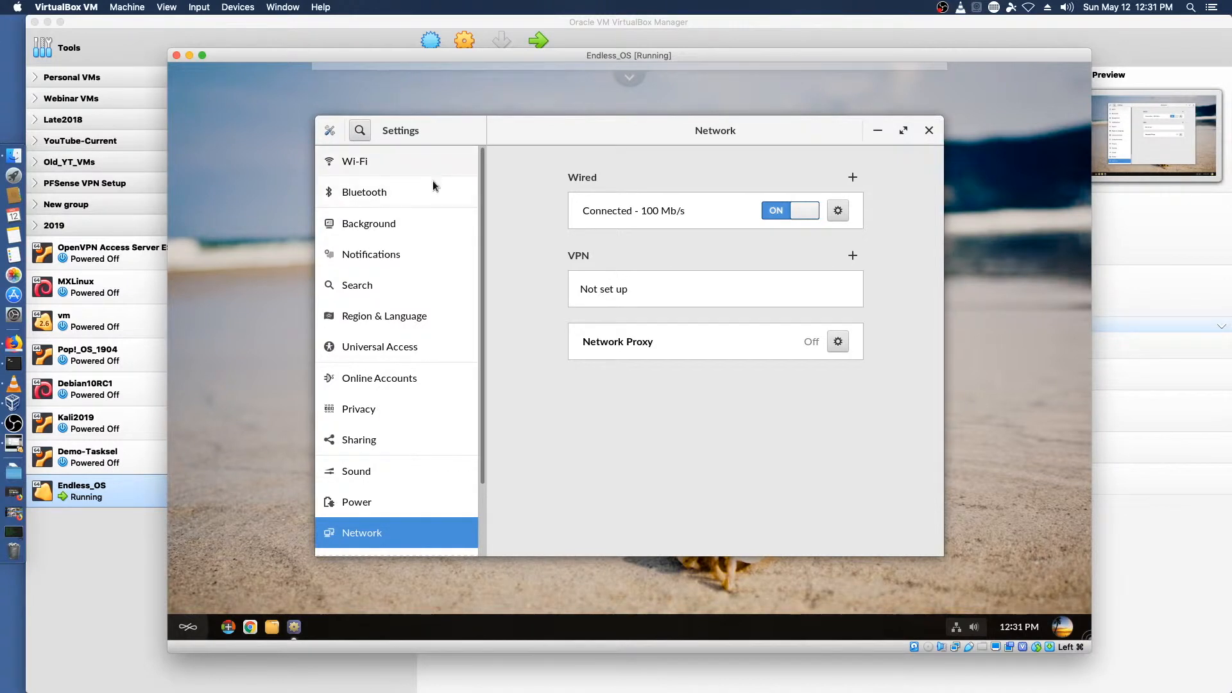
scroll(398, 269, "down", 3)
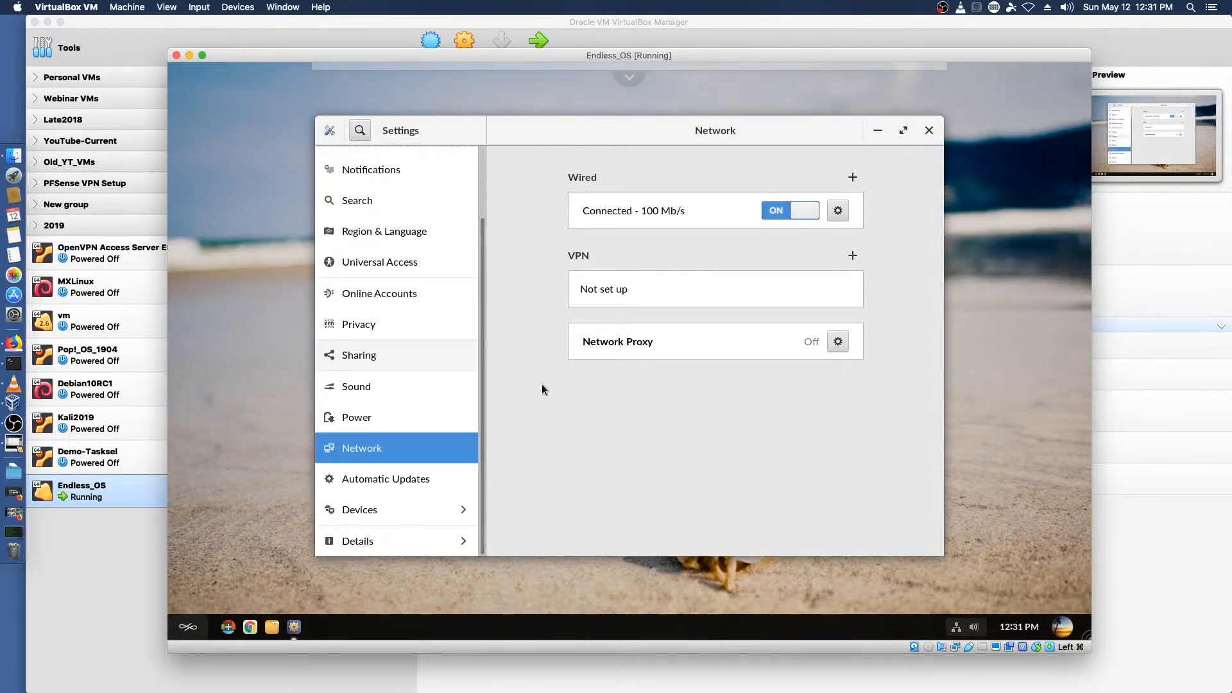
left_click(352, 358)
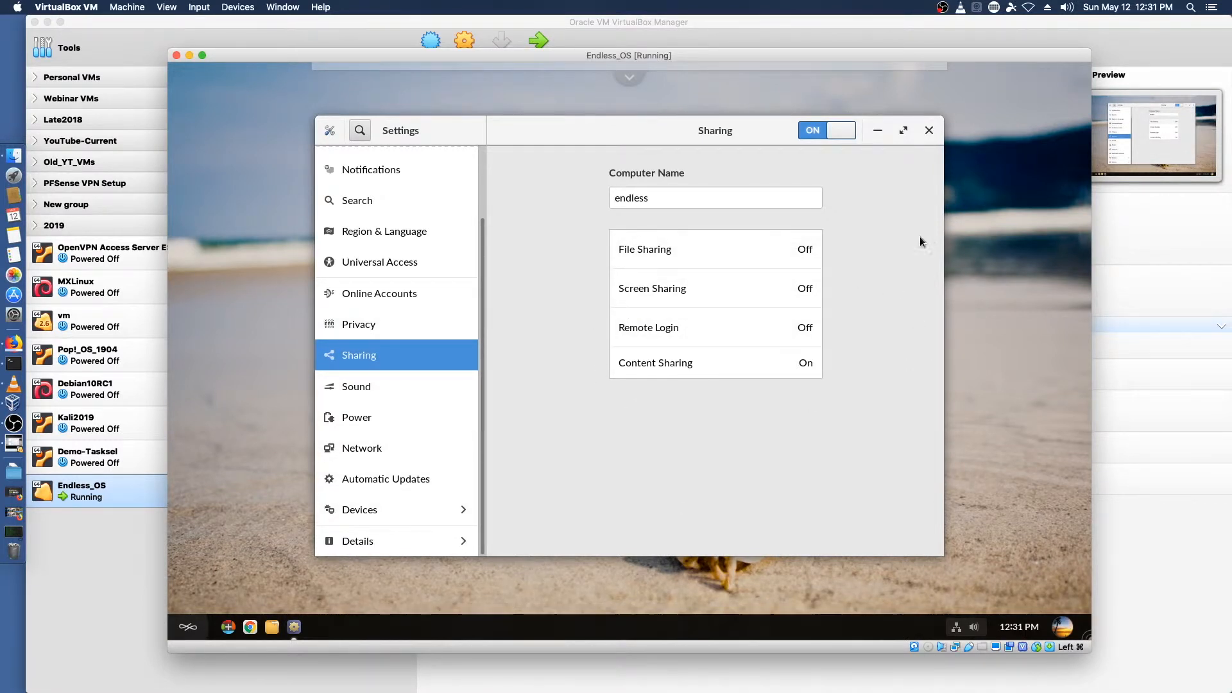
left_click(929, 131)
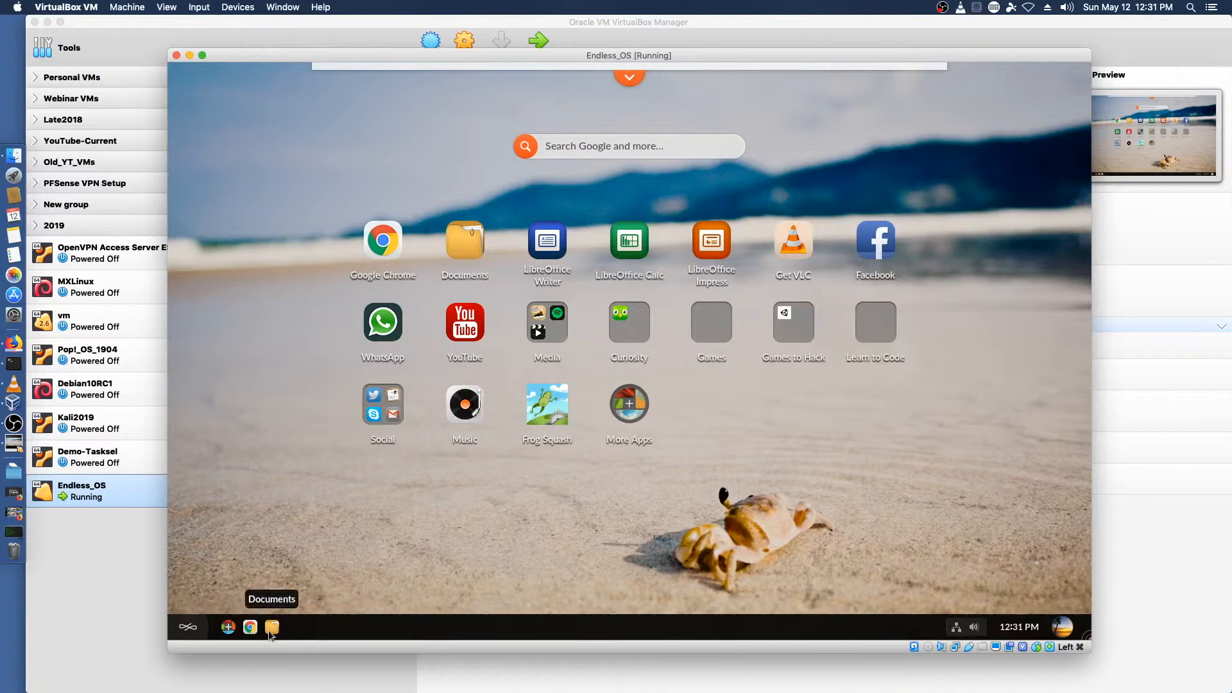
Step: Open Documents, go to Other Locations, and open the LordNikon network share
left_click(481, 252)
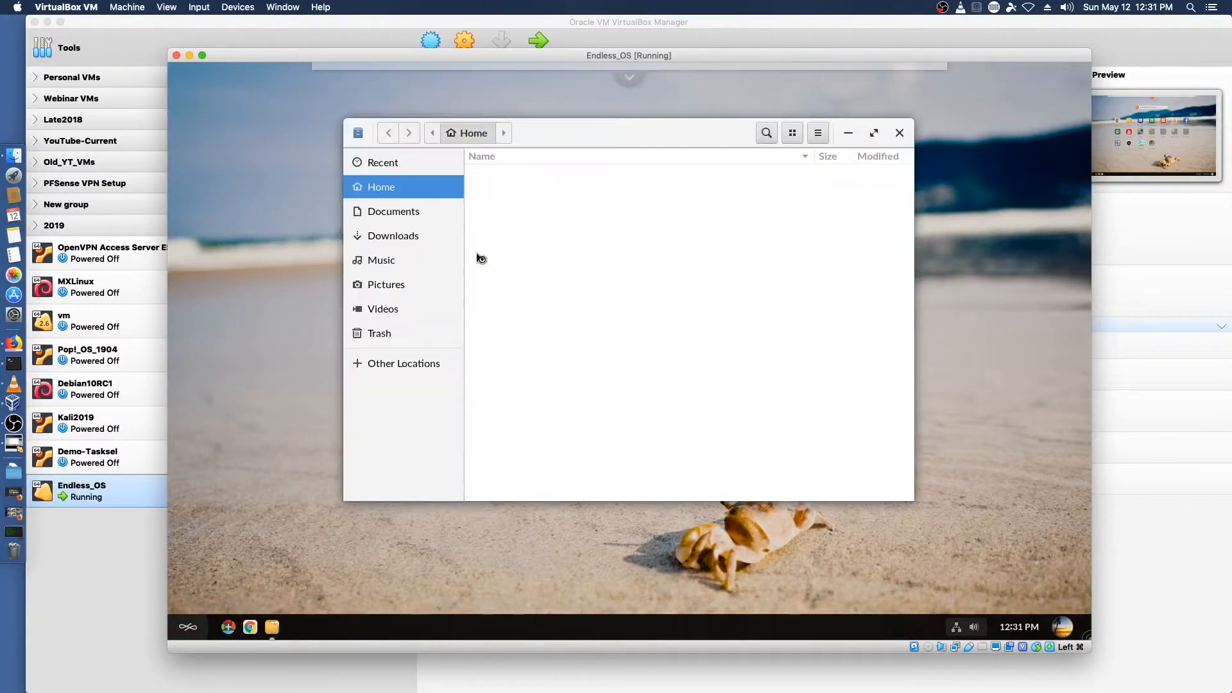
left_click(393, 364)
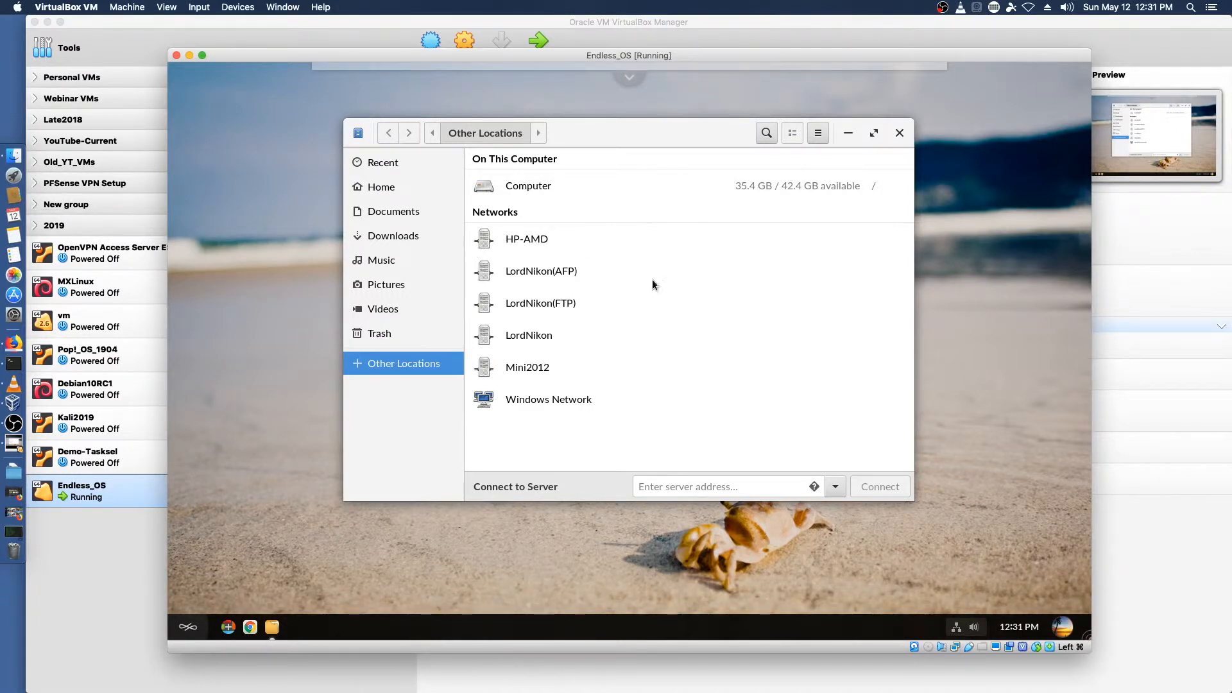
left_click(507, 338)
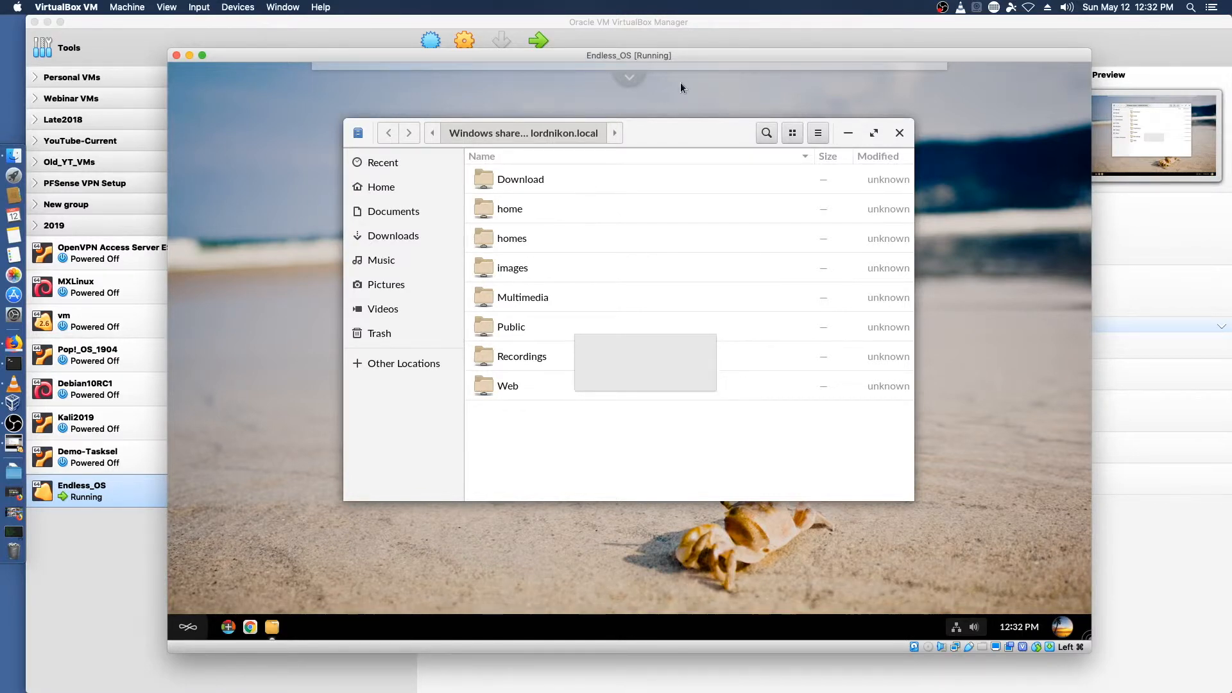
Step: Open the daily recommended stories panel, scroll through it, and close it
left_click(629, 78)
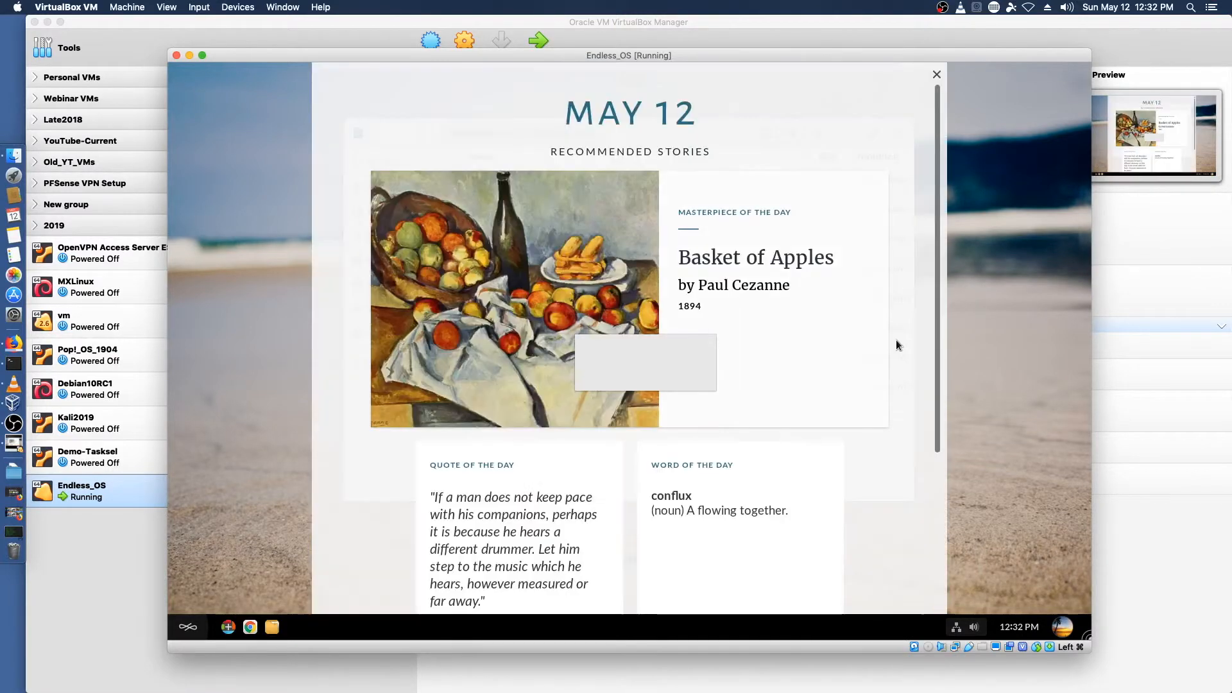
scroll(896, 340, "down", 5)
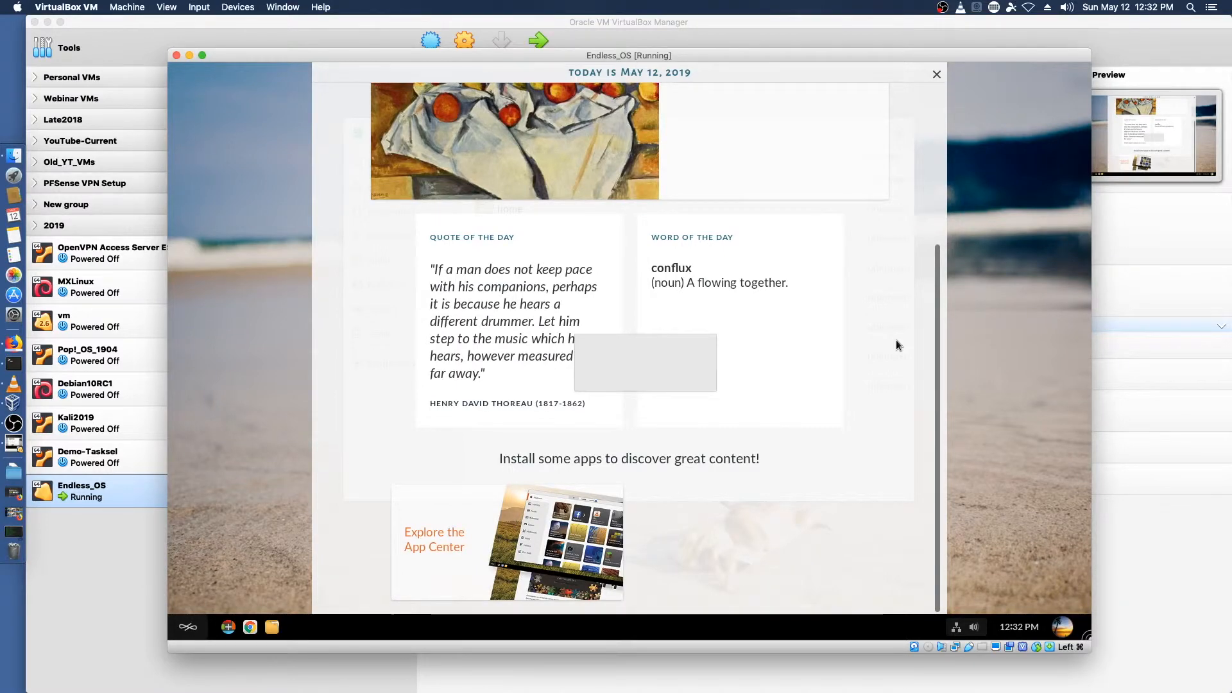
scroll(897, 341, "up", 5)
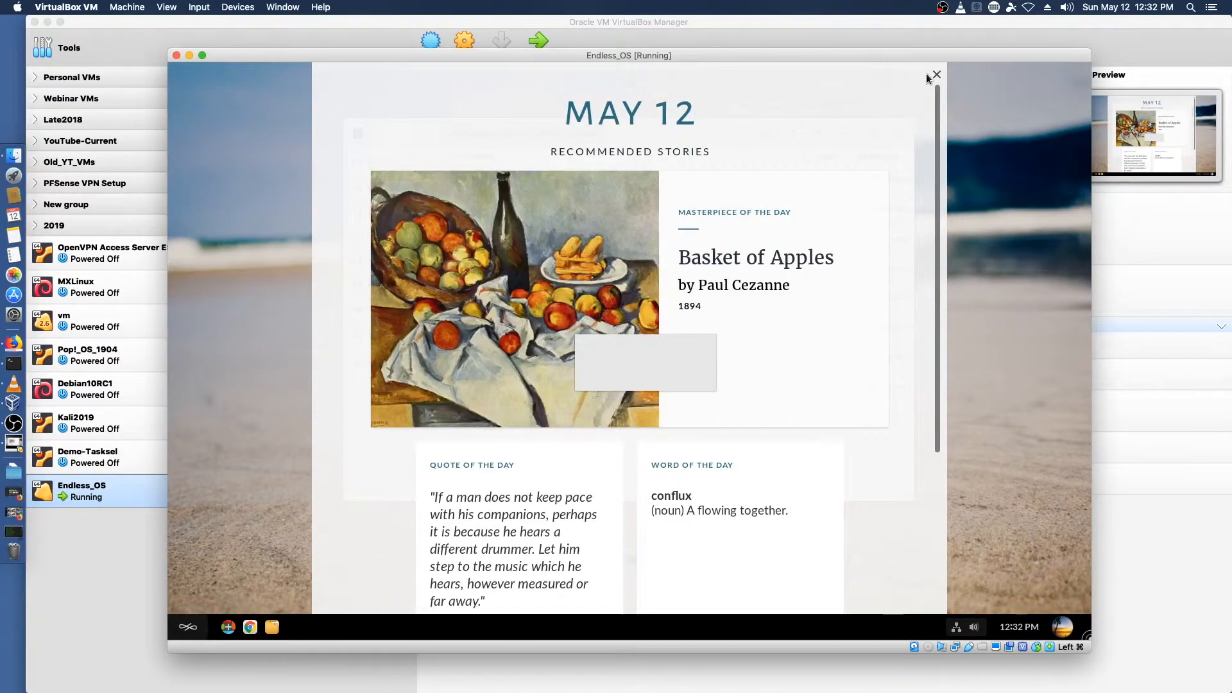
left_click(936, 74)
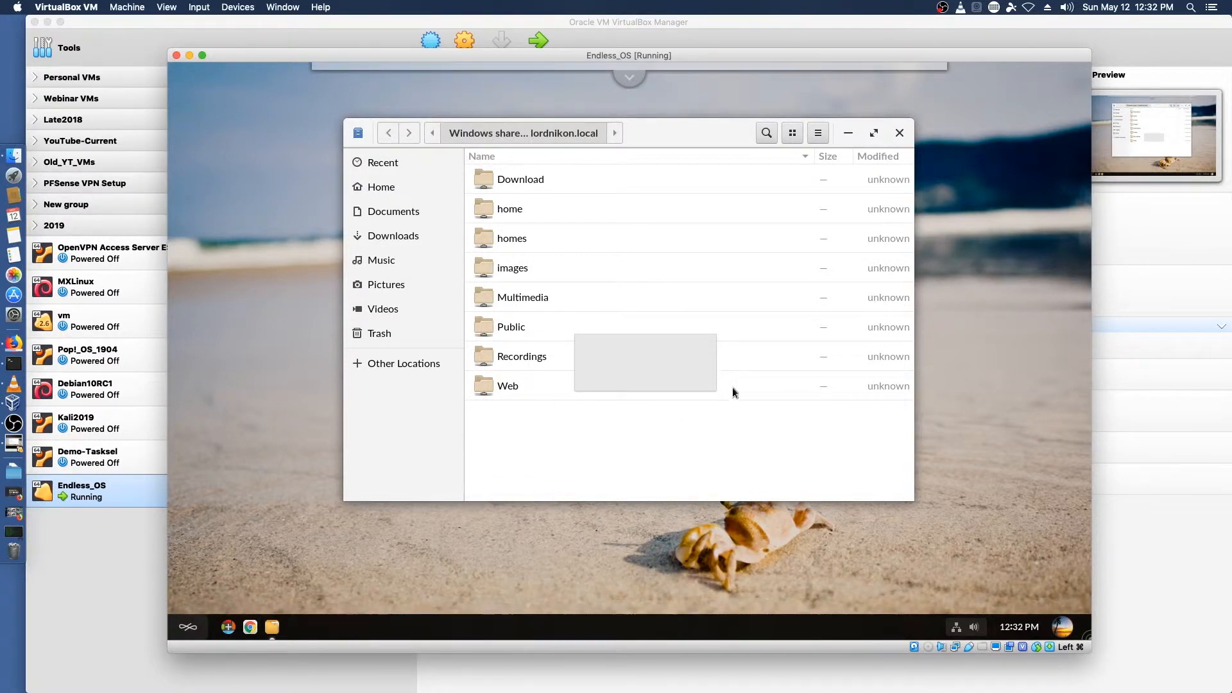
Step: Open the App Center and scroll through its Featured apps
left_click(226, 631)
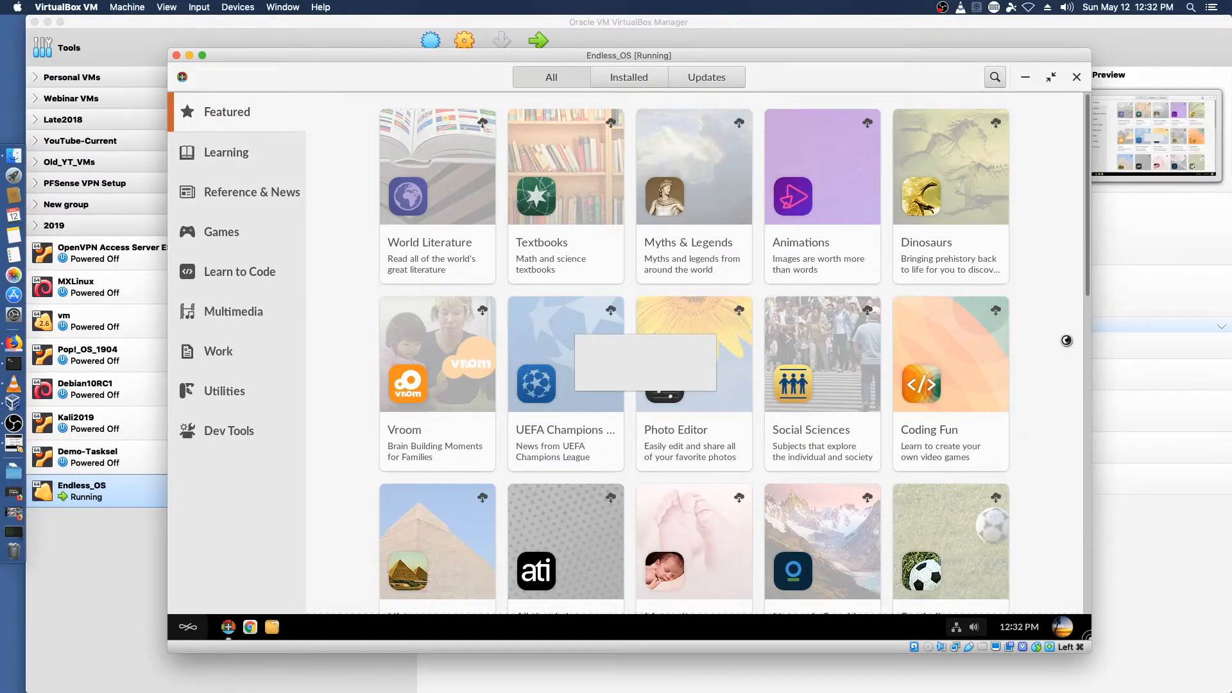
scroll(1068, 355, "down", 3)
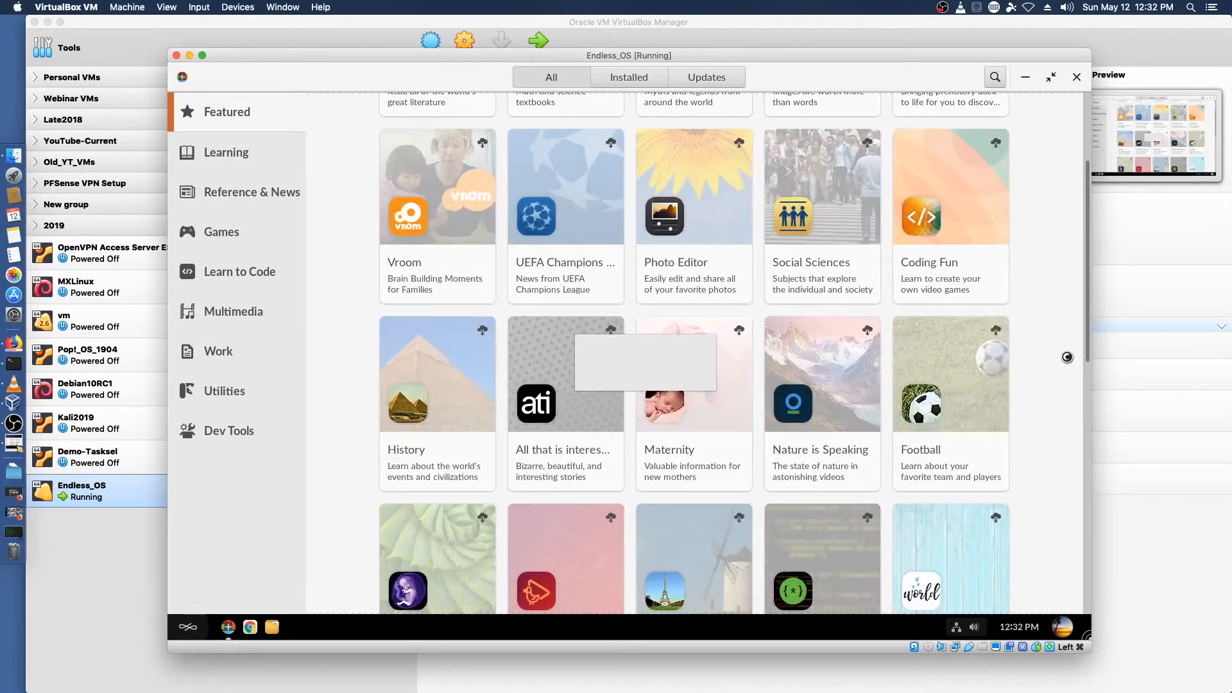
scroll(1072, 358, "up", 3)
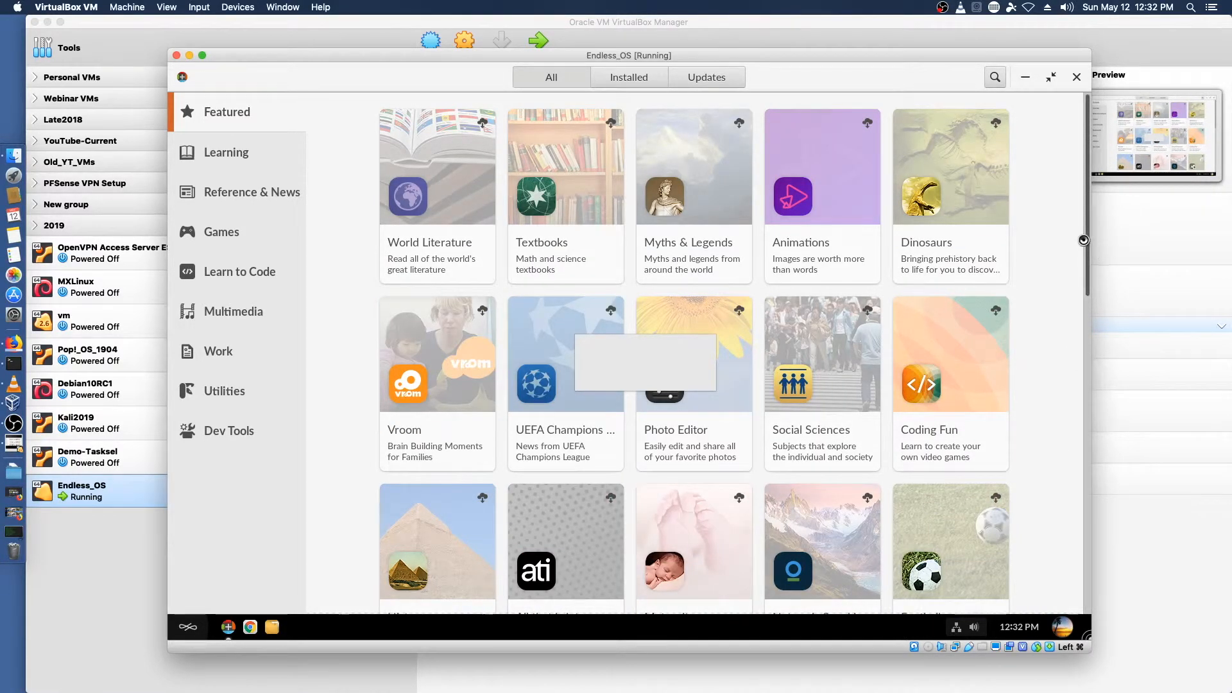
scroll(1074, 282, "down", 3)
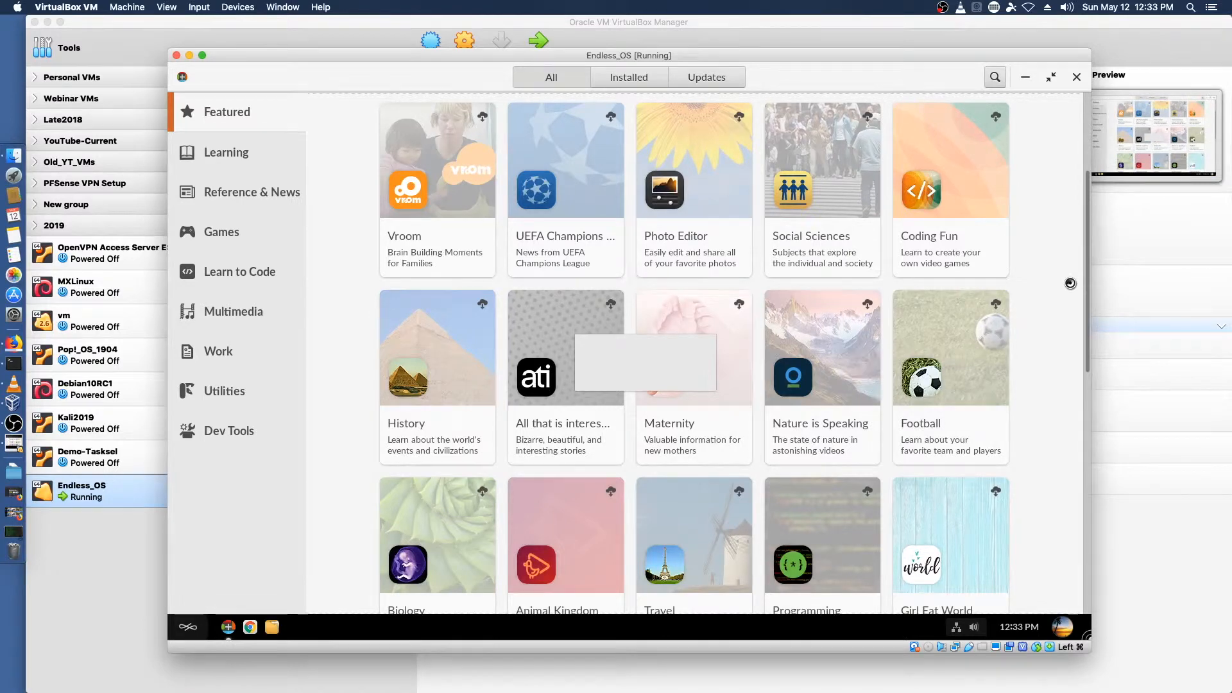
scroll(1071, 283, "down", 2)
scroll(1071, 283, "down", 2)
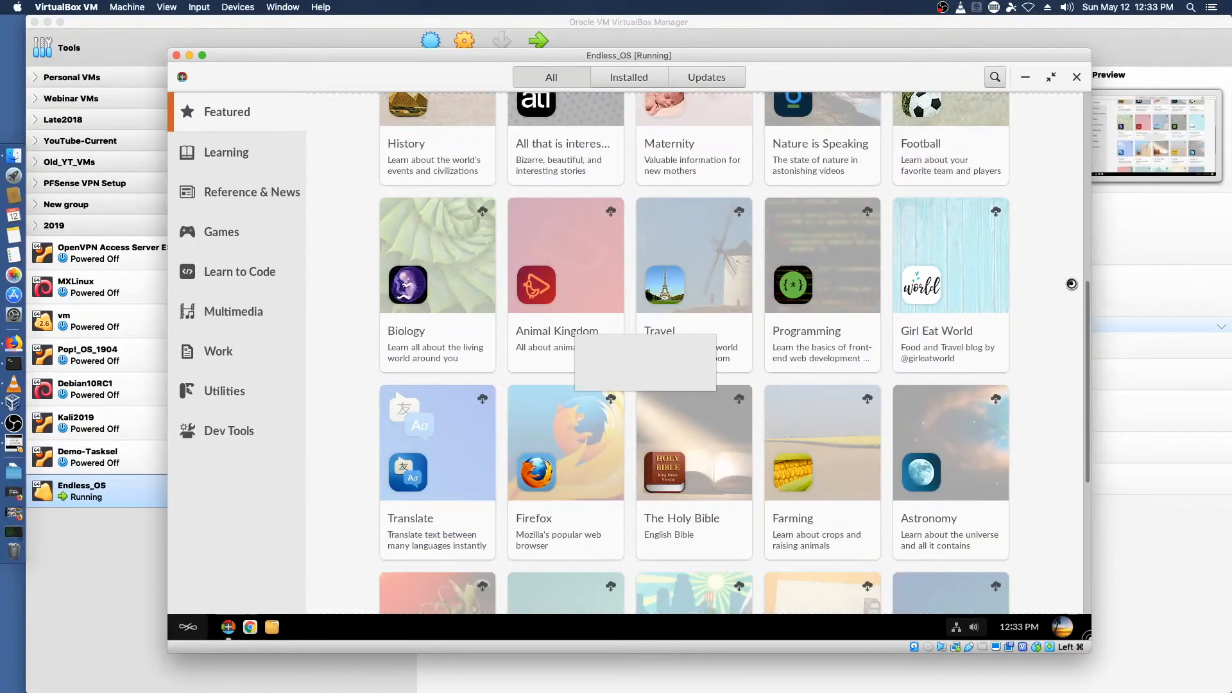
scroll(1060, 336, "down", 3)
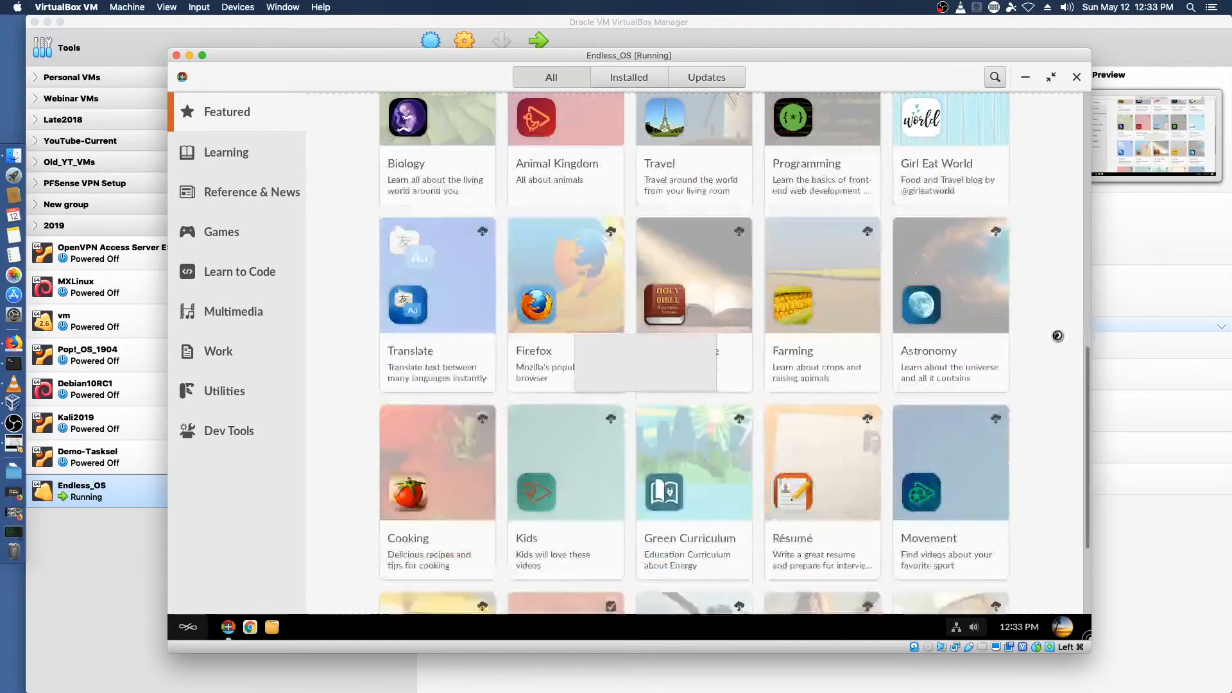
scroll(1052, 336, "down", 3)
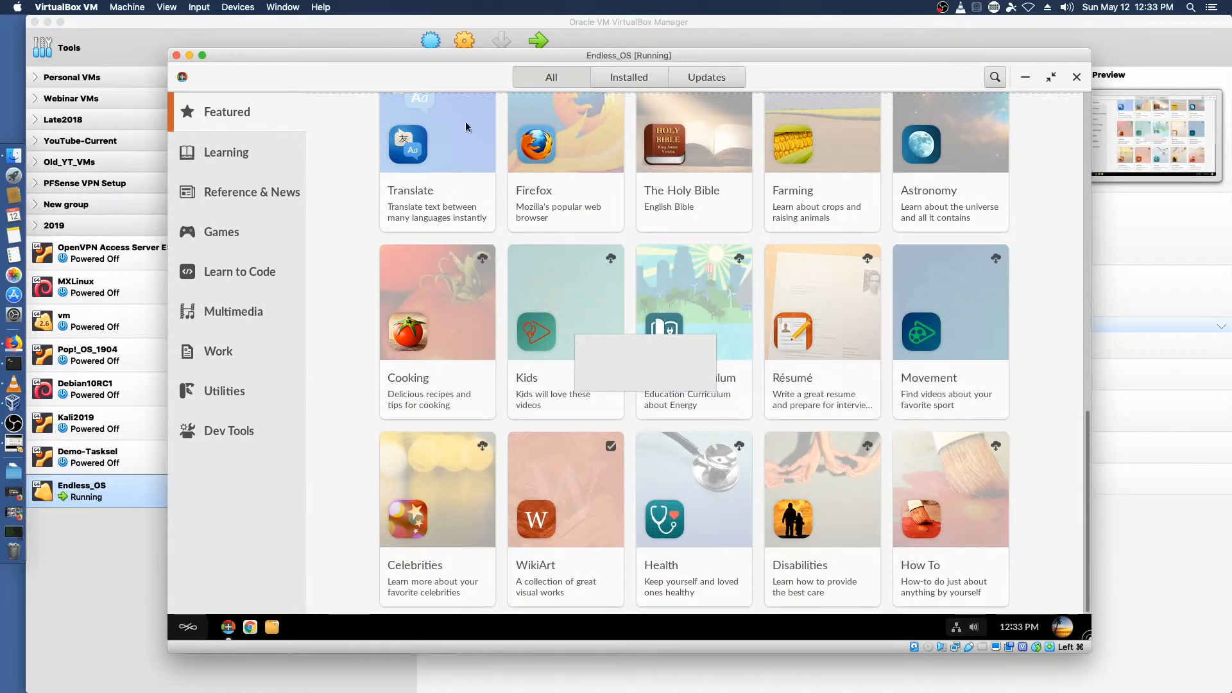
Step: Open the Media, Curiosity, Games to Hack and Social desktop folders to view their contents
left_click(227, 155)
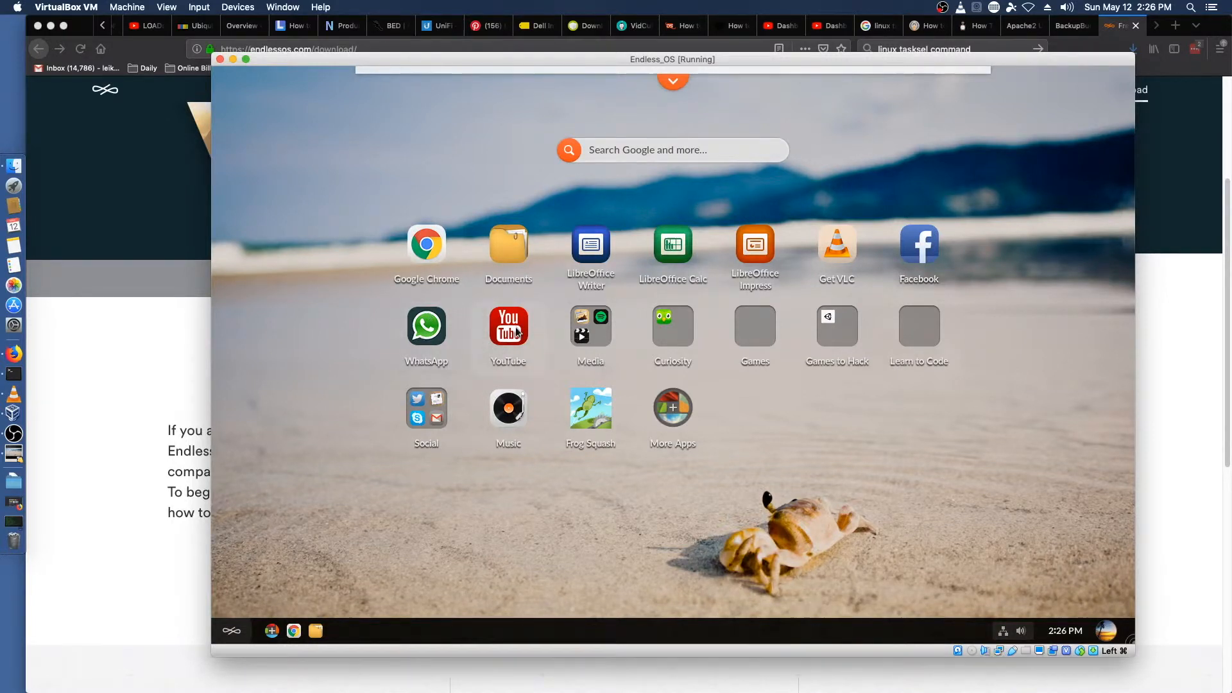
left_click(596, 337)
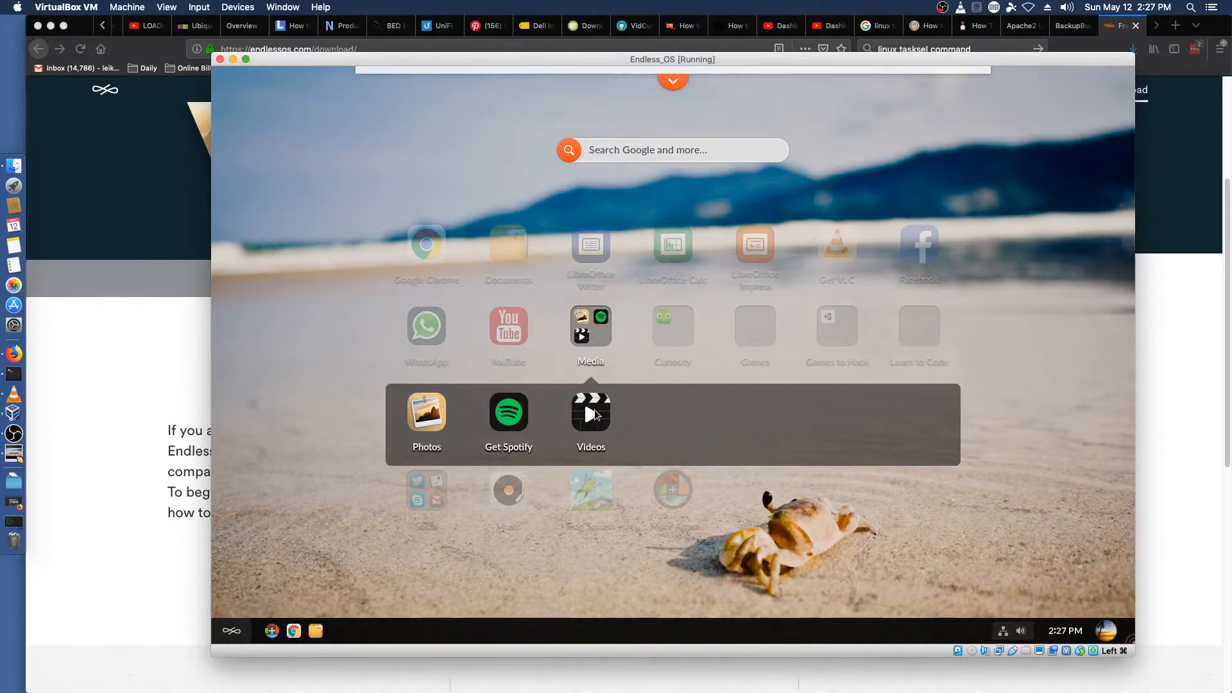
left_click(585, 483)
left_click(675, 340)
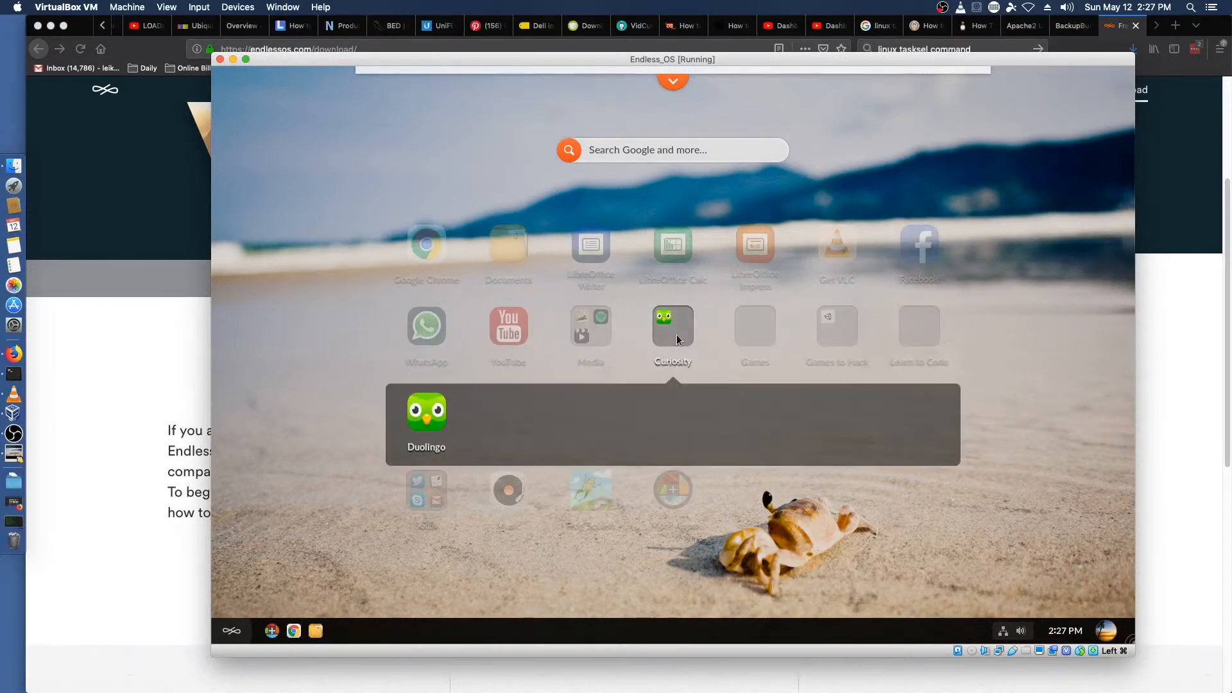
left_click(615, 541)
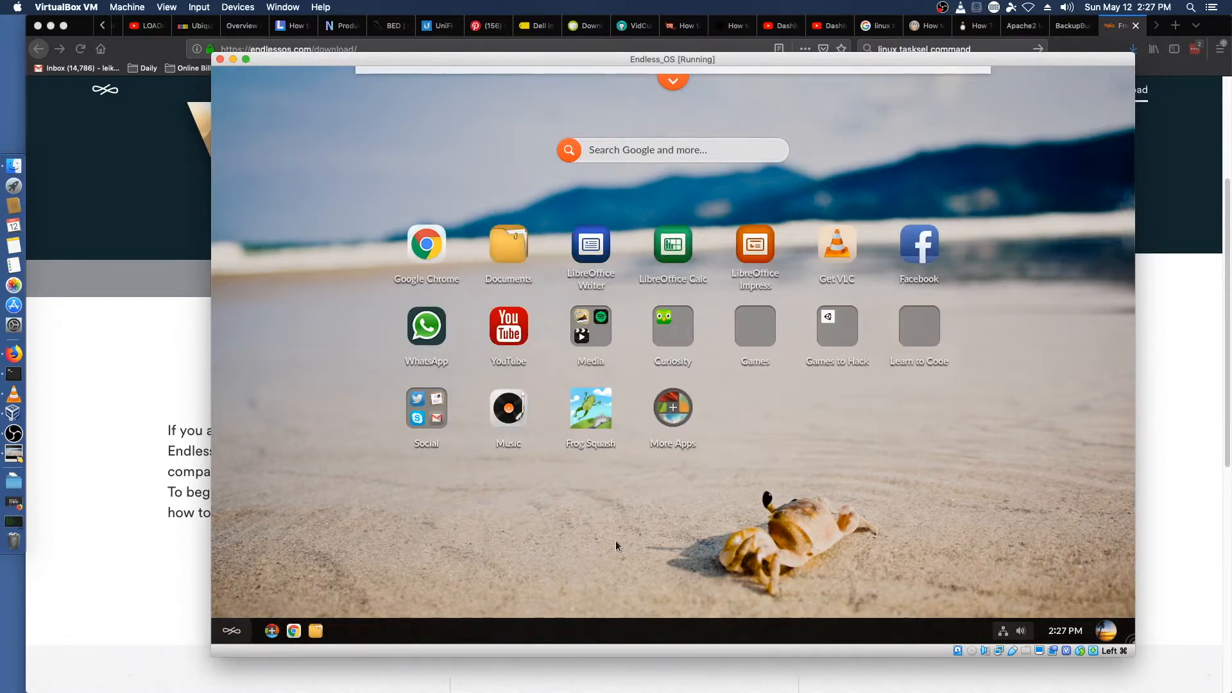
left_click(835, 331)
left_click(949, 515)
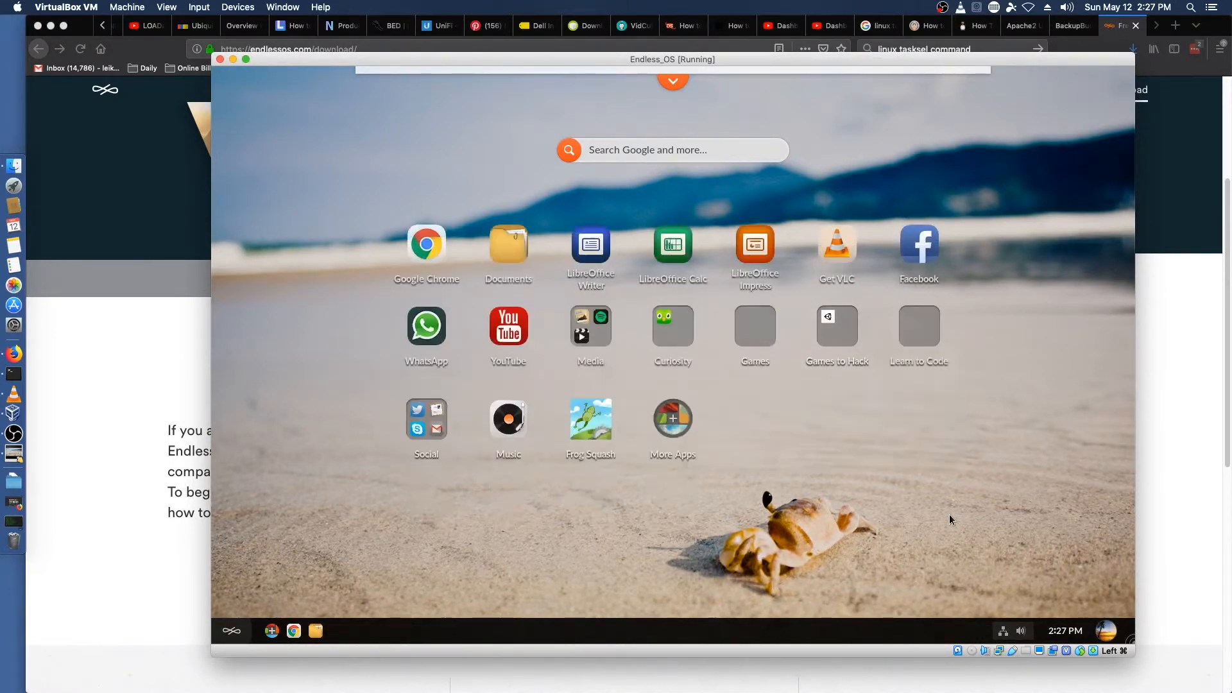
left_click(426, 404)
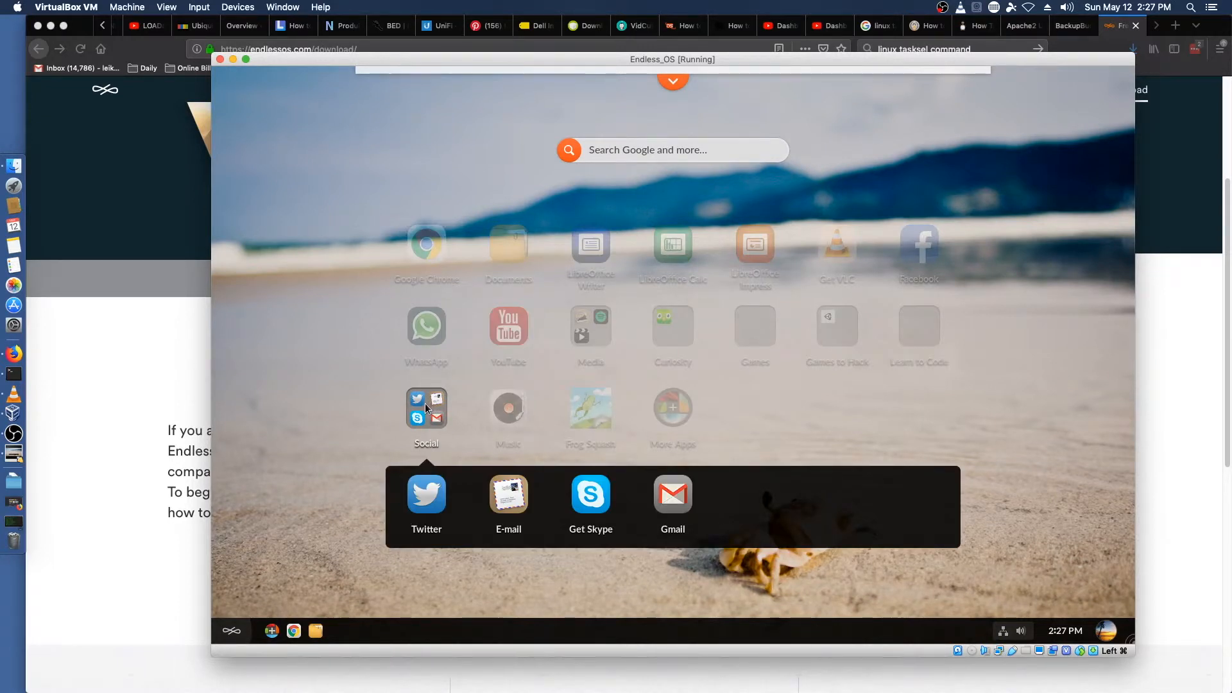
left_click(1045, 476)
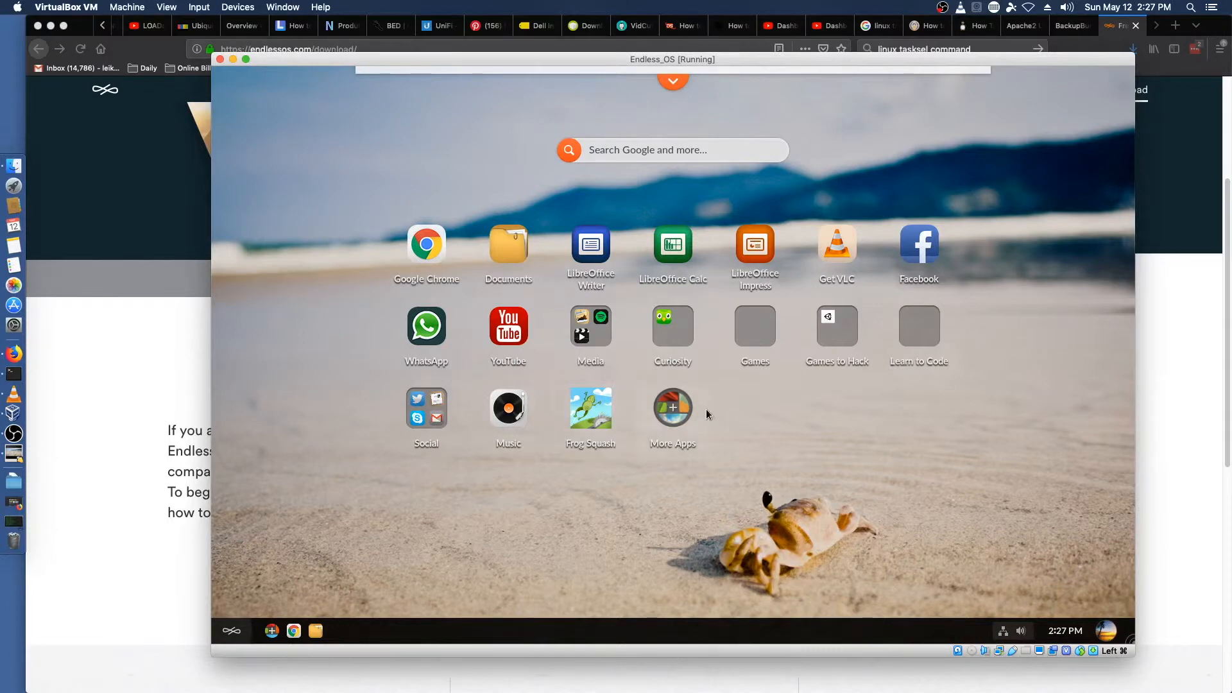
Step: Install Aqueducts from the App Center's Learn to Code category
left_click(674, 409)
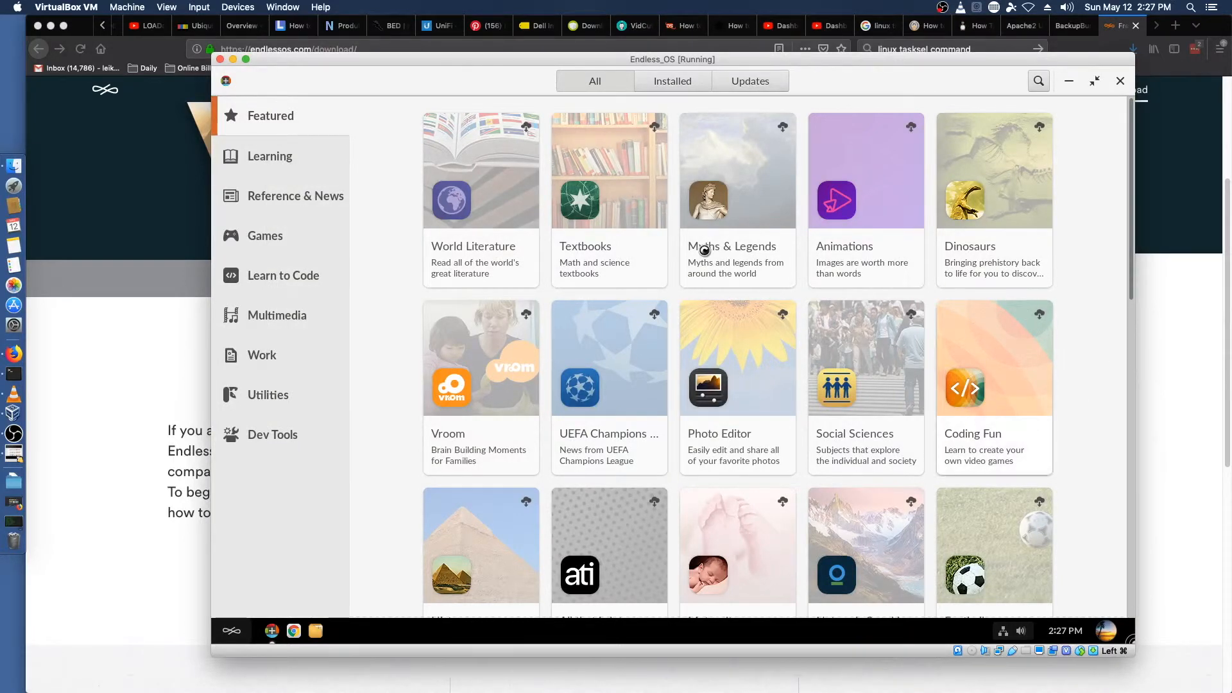
left_click(290, 276)
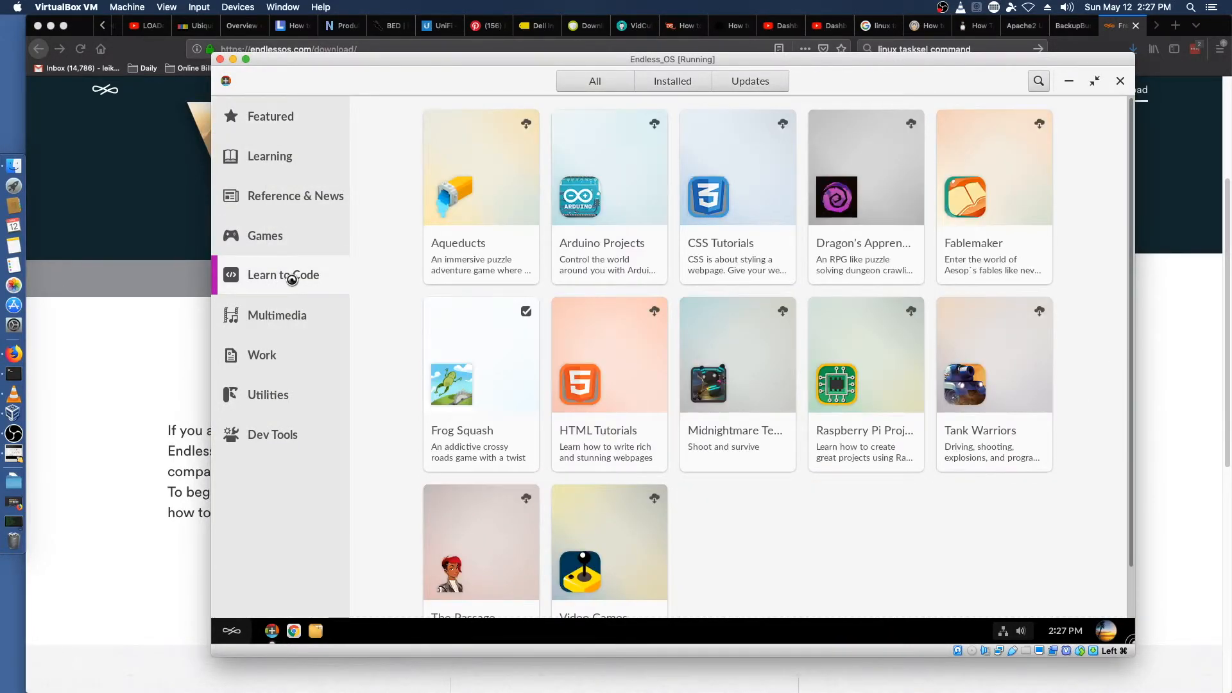
scroll(829, 450, "down", 2)
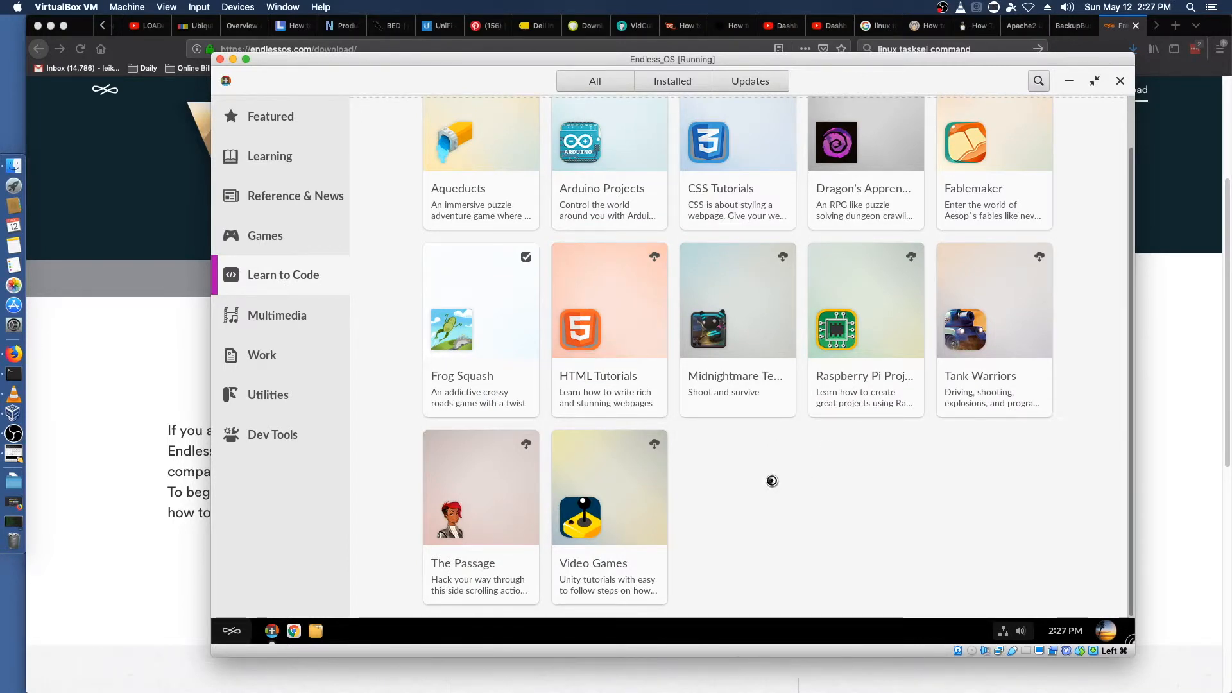
scroll(770, 480, "up", 2)
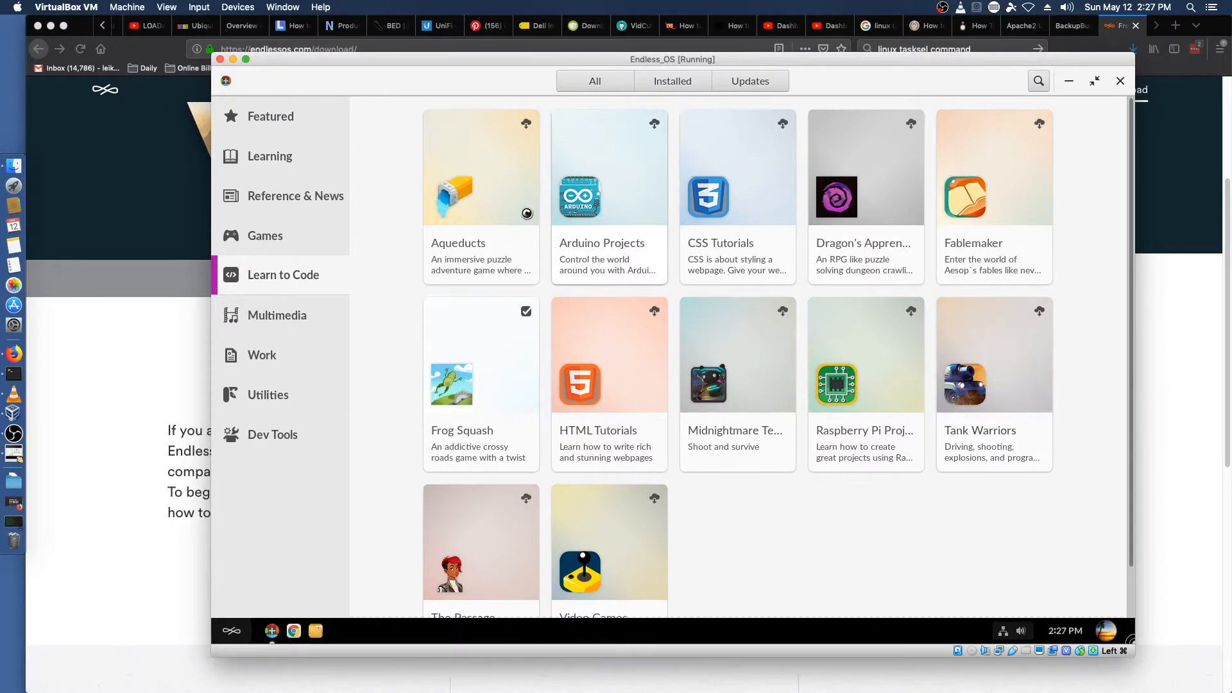
left_click(474, 186)
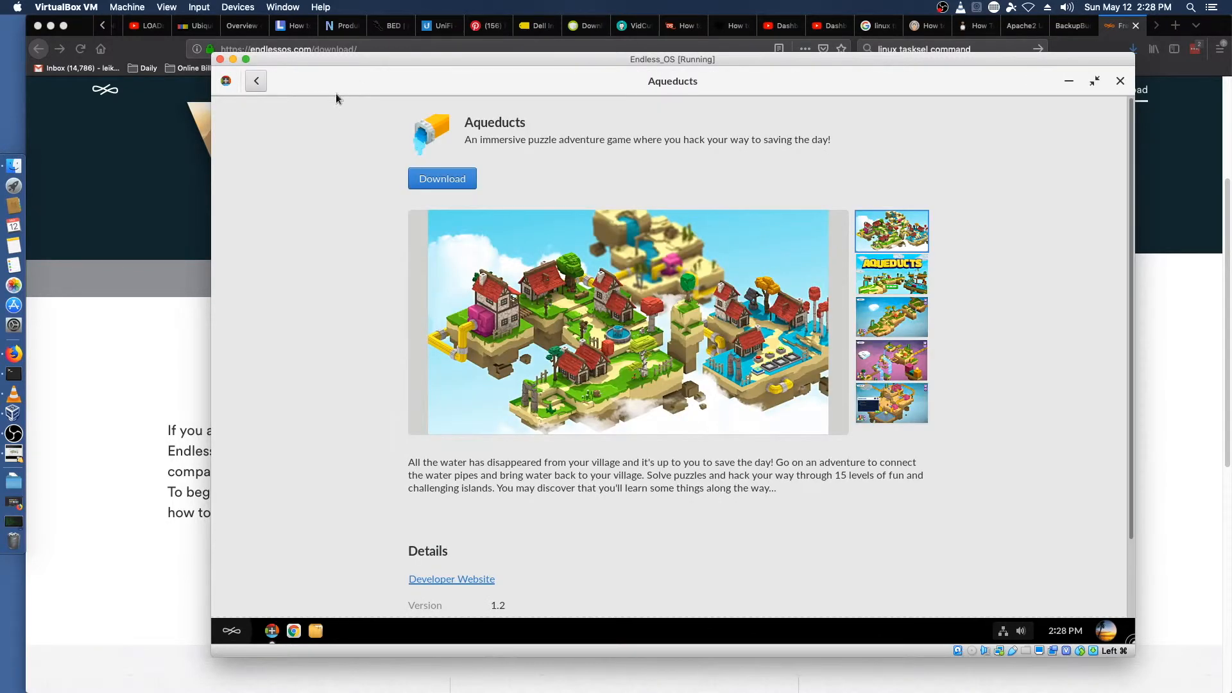
left_click(444, 182)
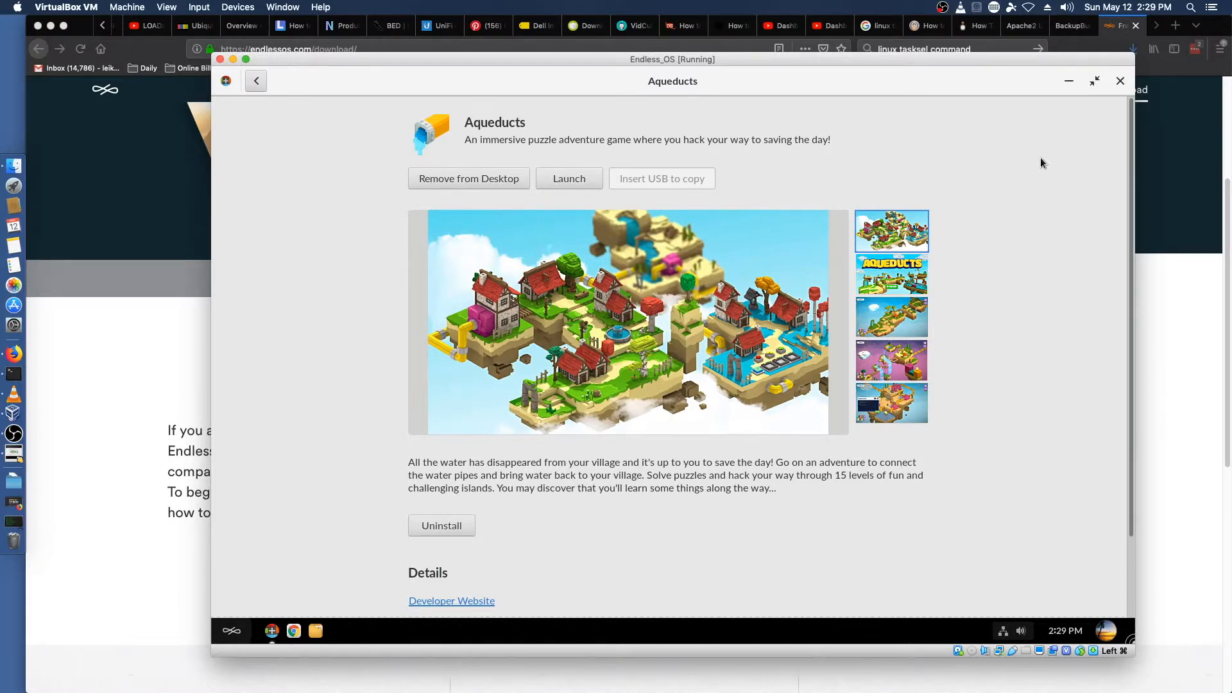
Step: Reopen the App Center and browse the apps in its Work category
left_click(1070, 81)
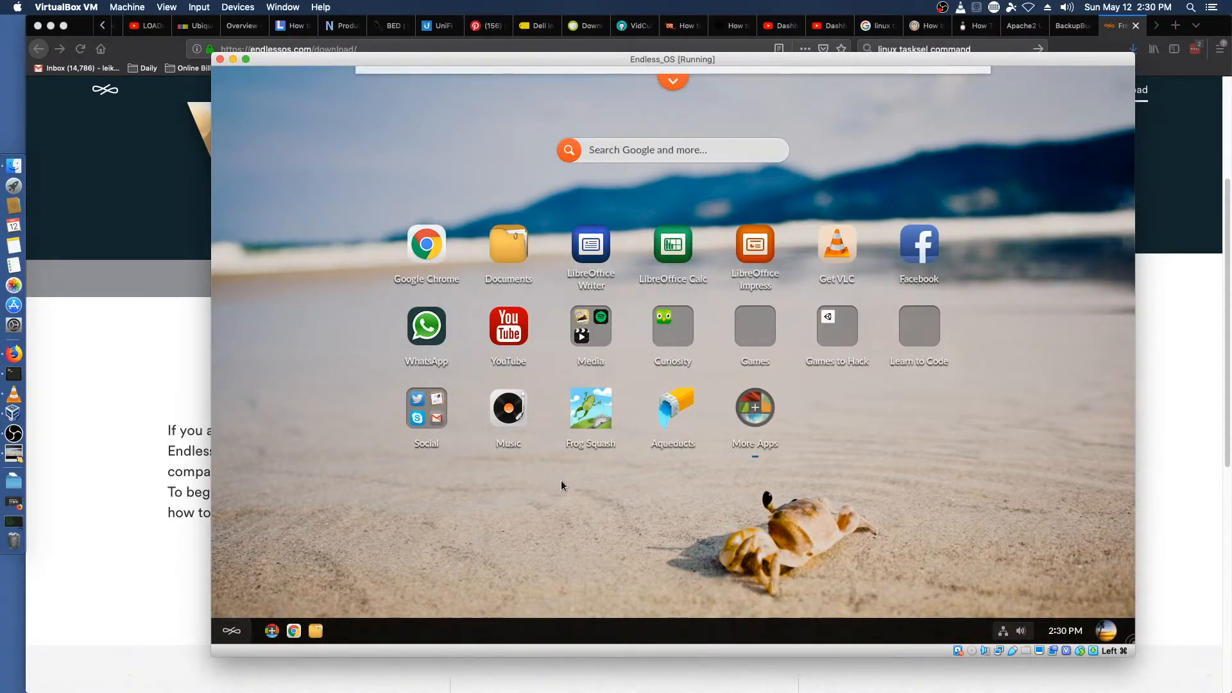
left_click(754, 409)
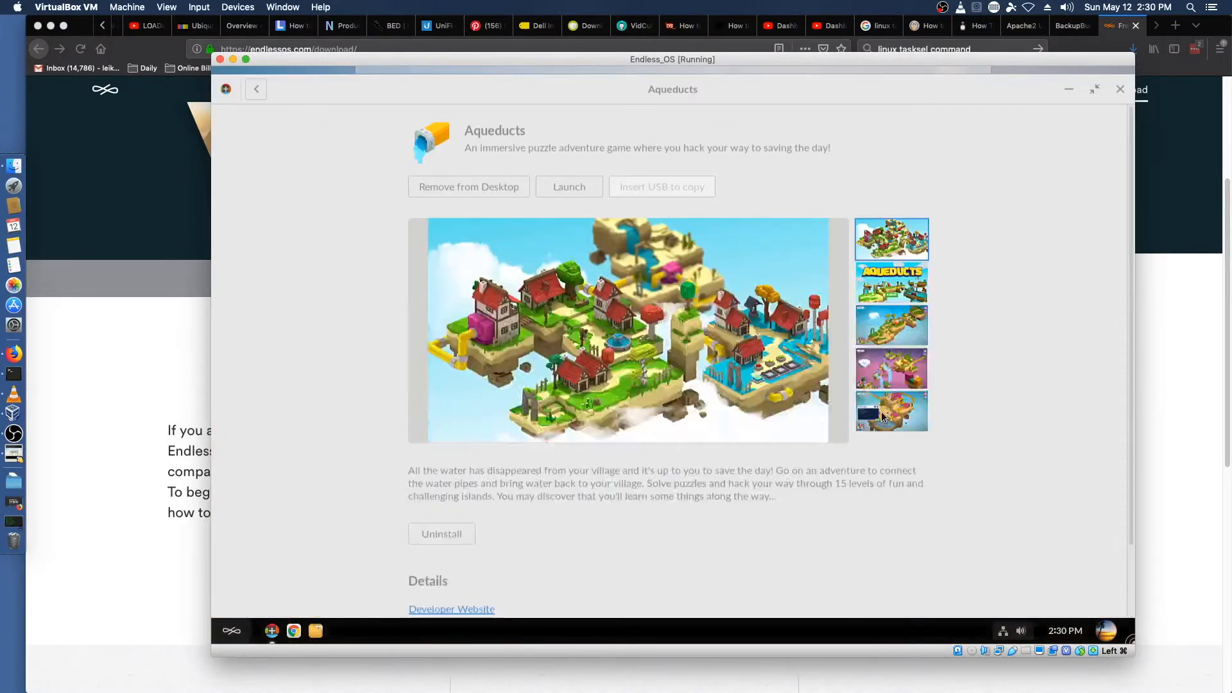
left_click(256, 82)
left_click(256, 355)
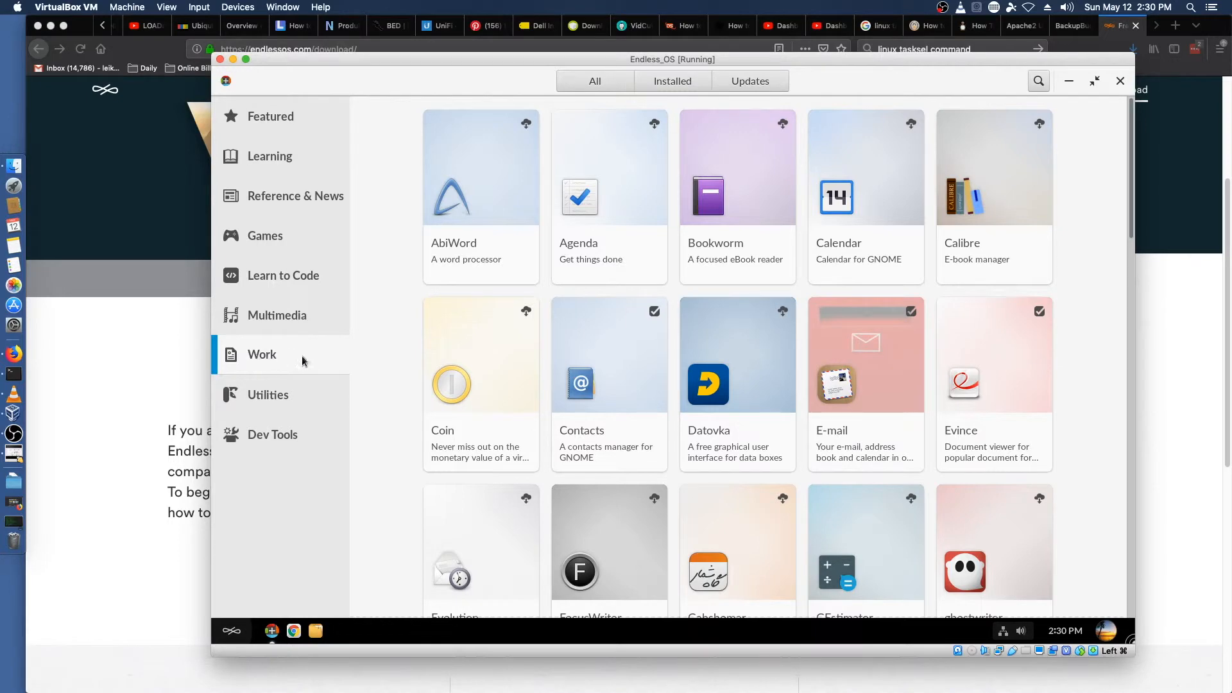
scroll(372, 355, "down", 5)
scroll(371, 361, "down", 1)
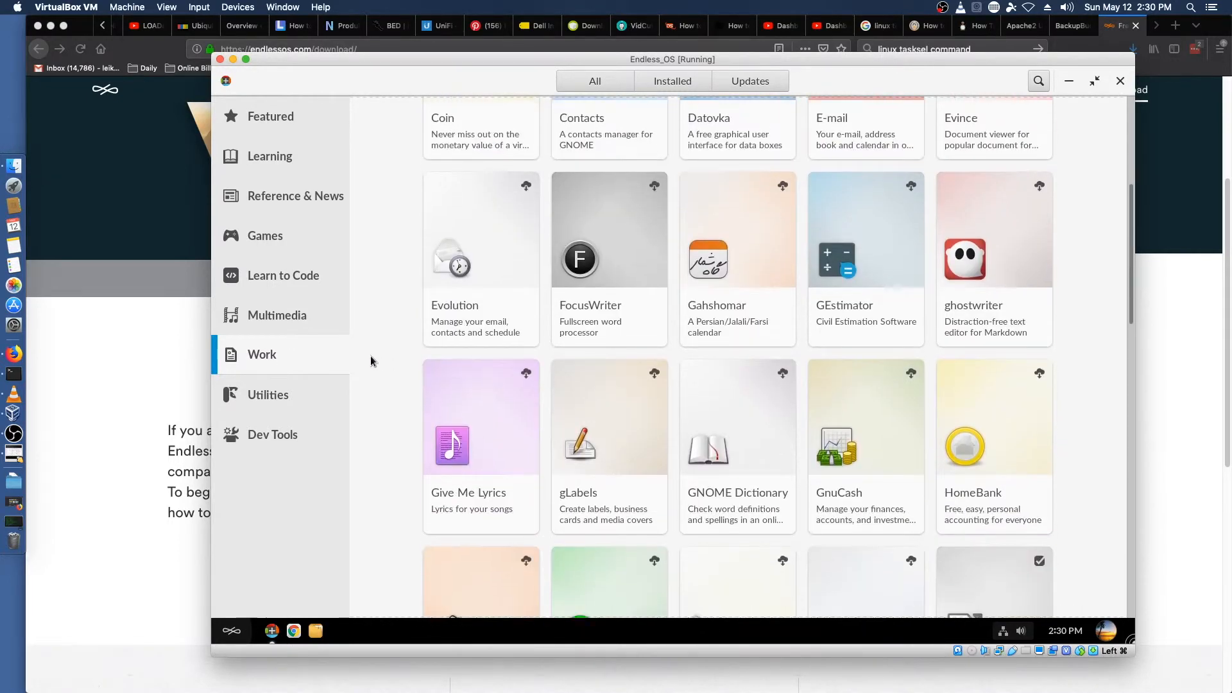
scroll(371, 361, "up", 2)
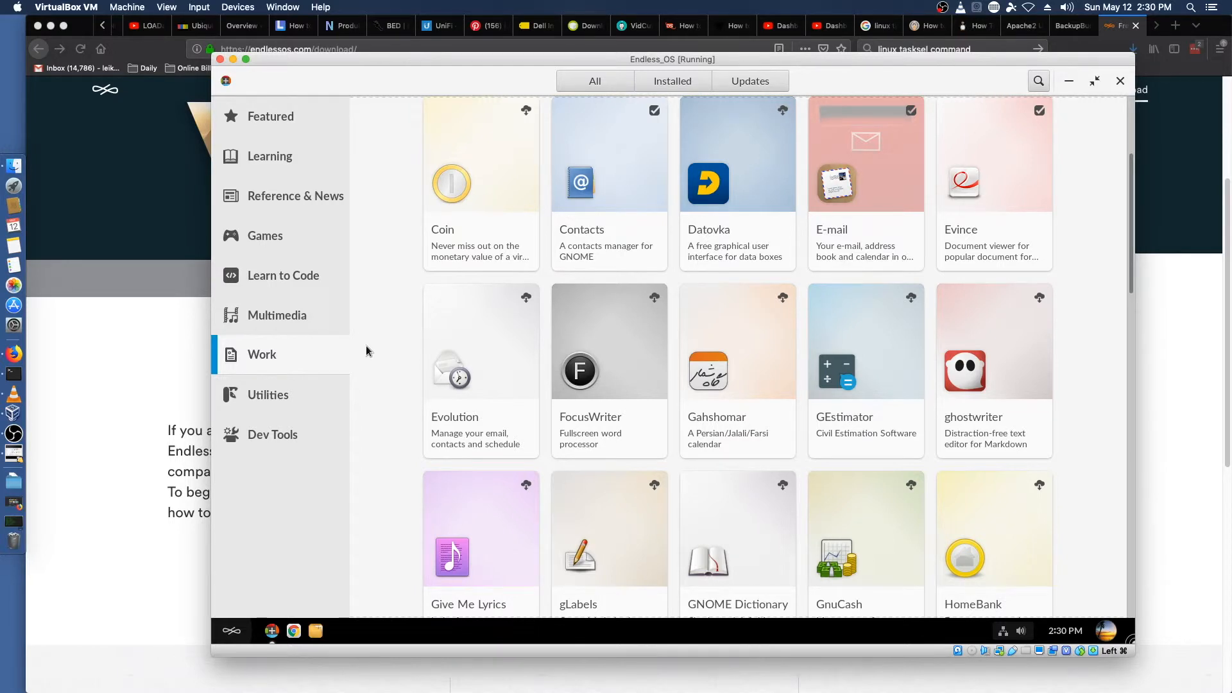
Step: Scroll further through the Work category and download the Résumé app
scroll(372, 347, "down", 10)
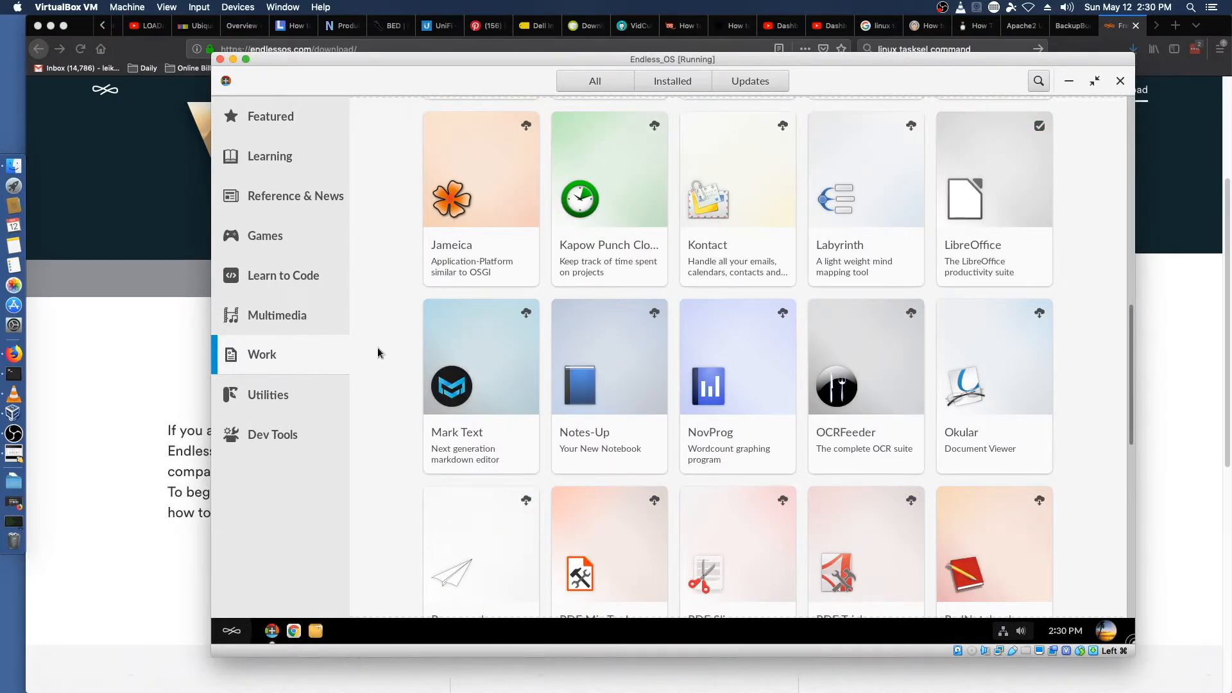
scroll(377, 348, "down", 6)
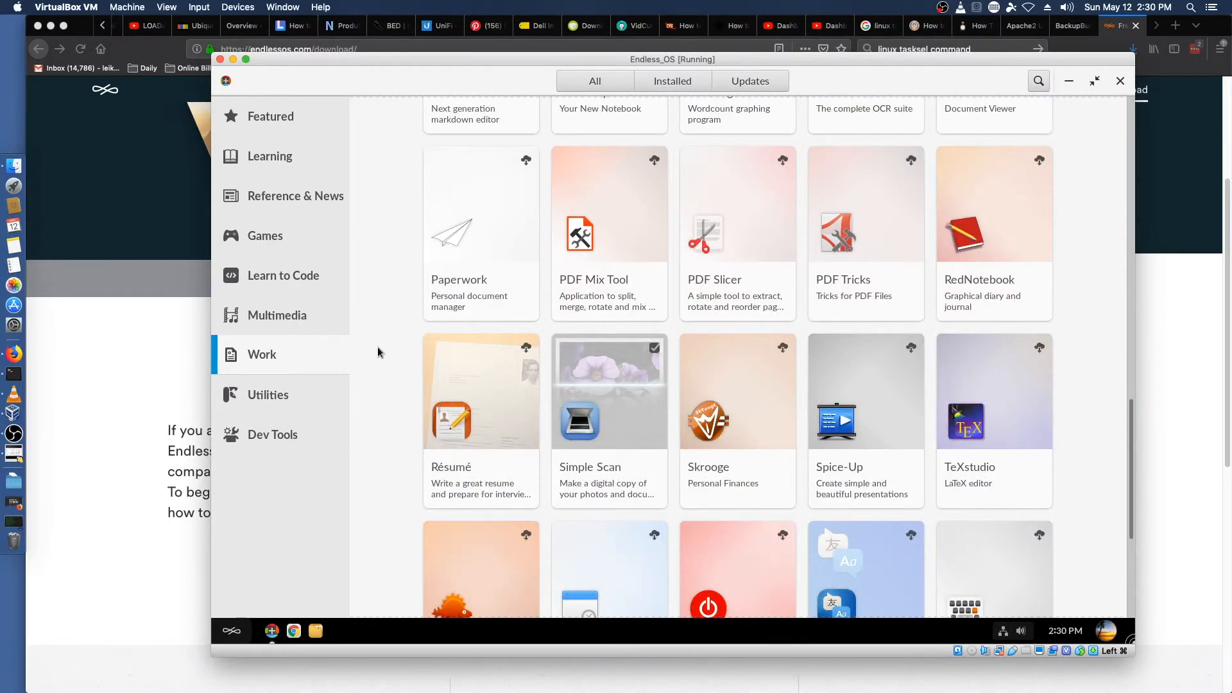
scroll(378, 348, "down", 4)
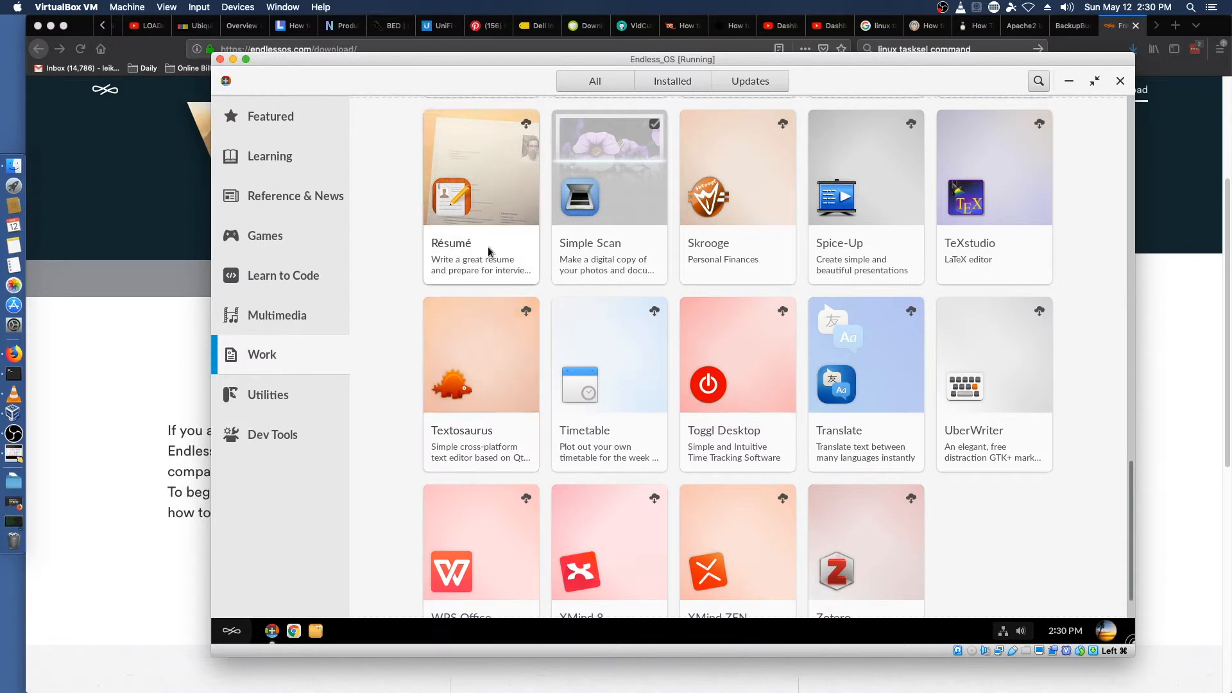
left_click(466, 186)
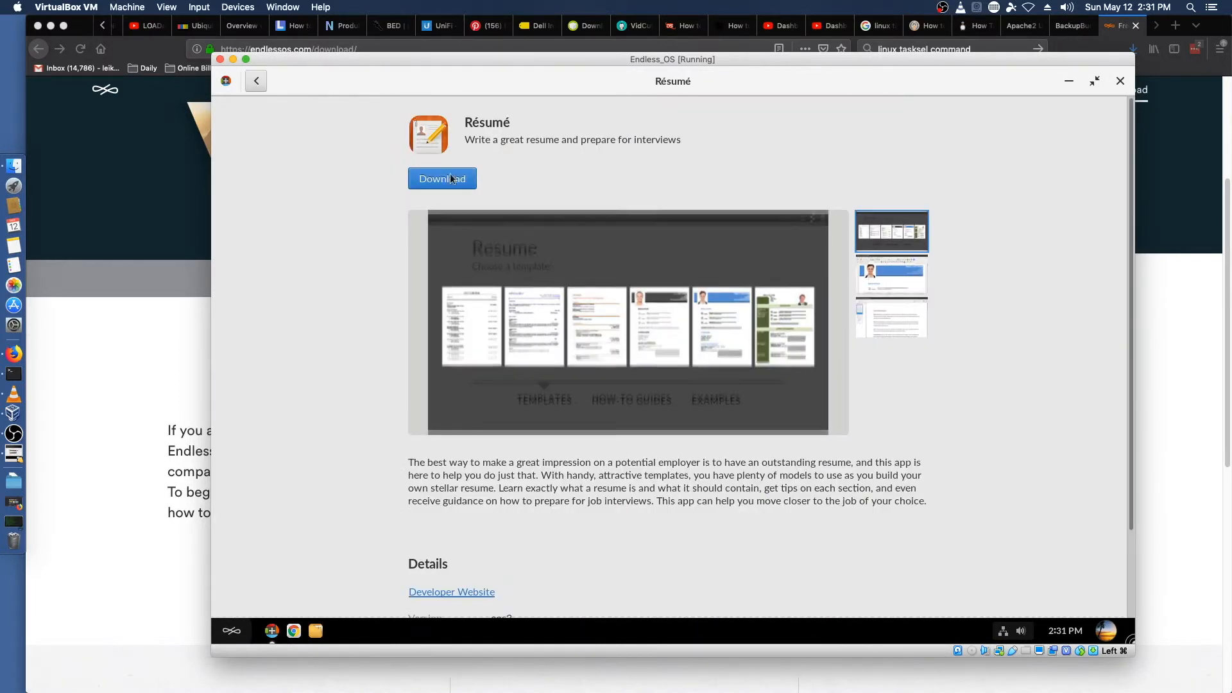
left_click(432, 182)
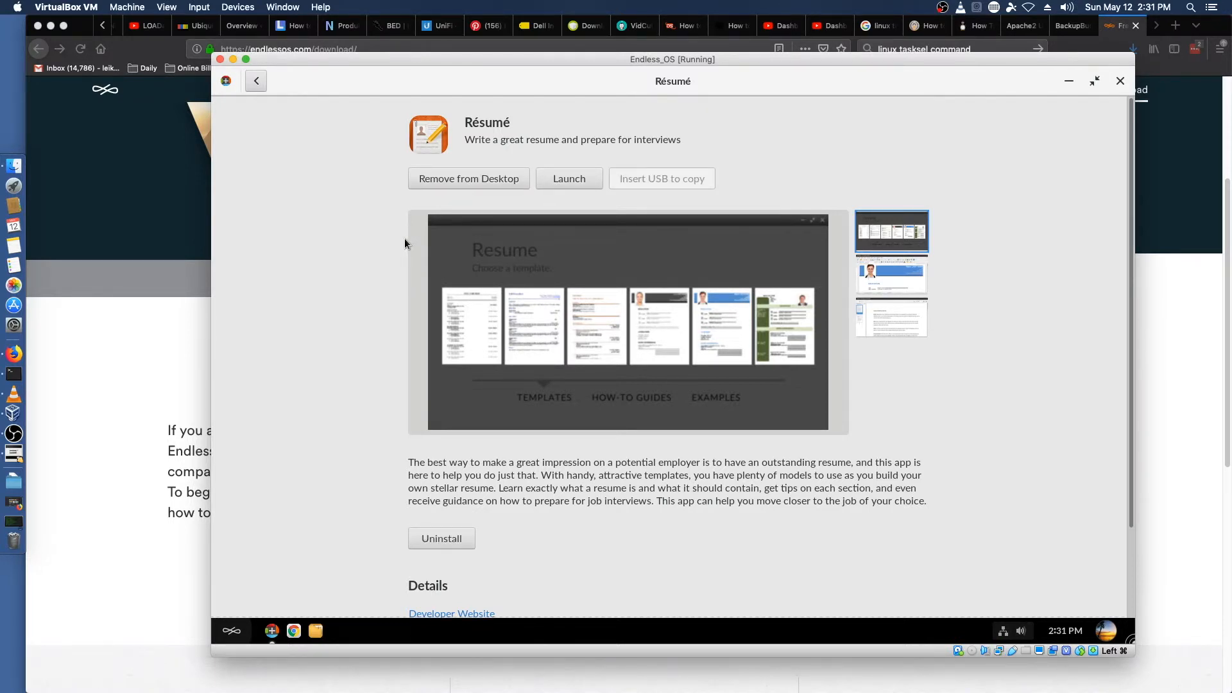
Step: Launch Résumé and look through the resume template it opens in Writer, then close Writer
left_click(569, 179)
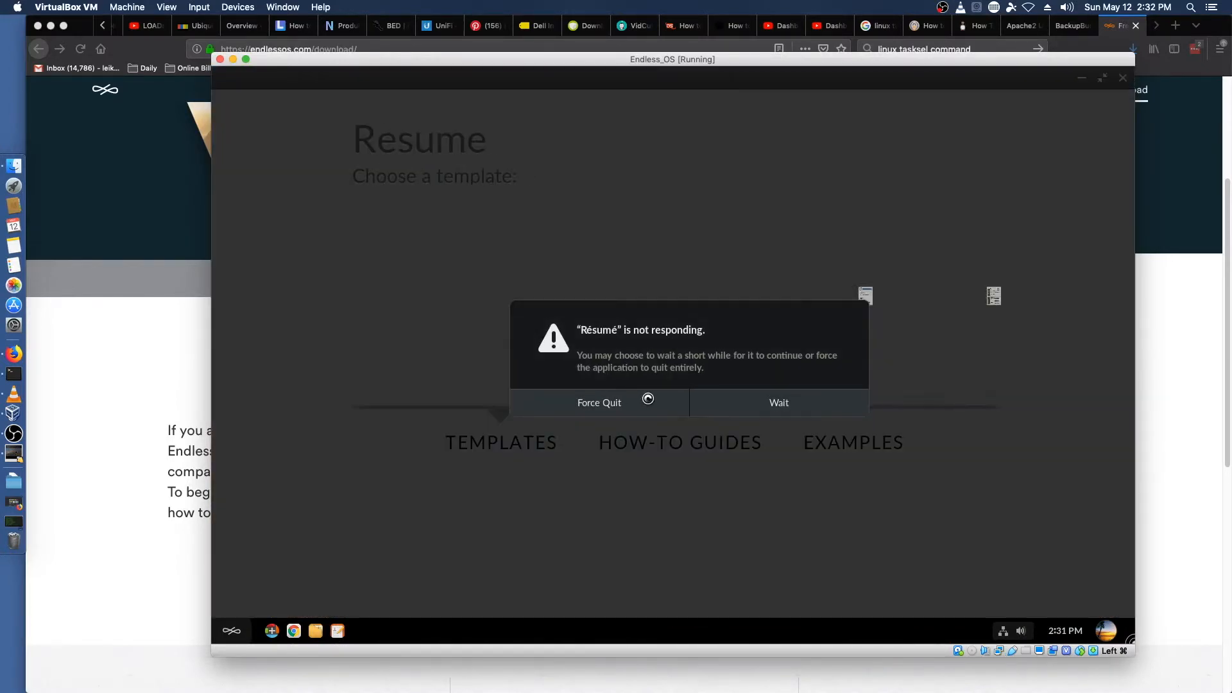
left_click(740, 403)
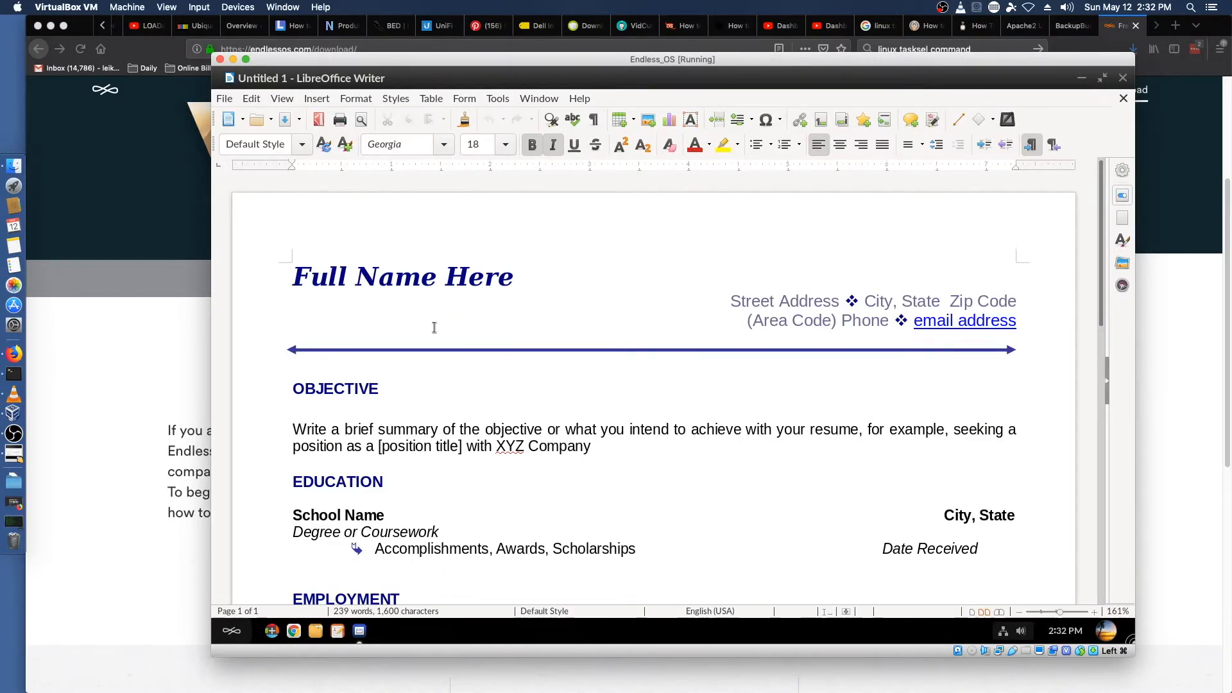
left_click_drag(509, 327, 638, 446)
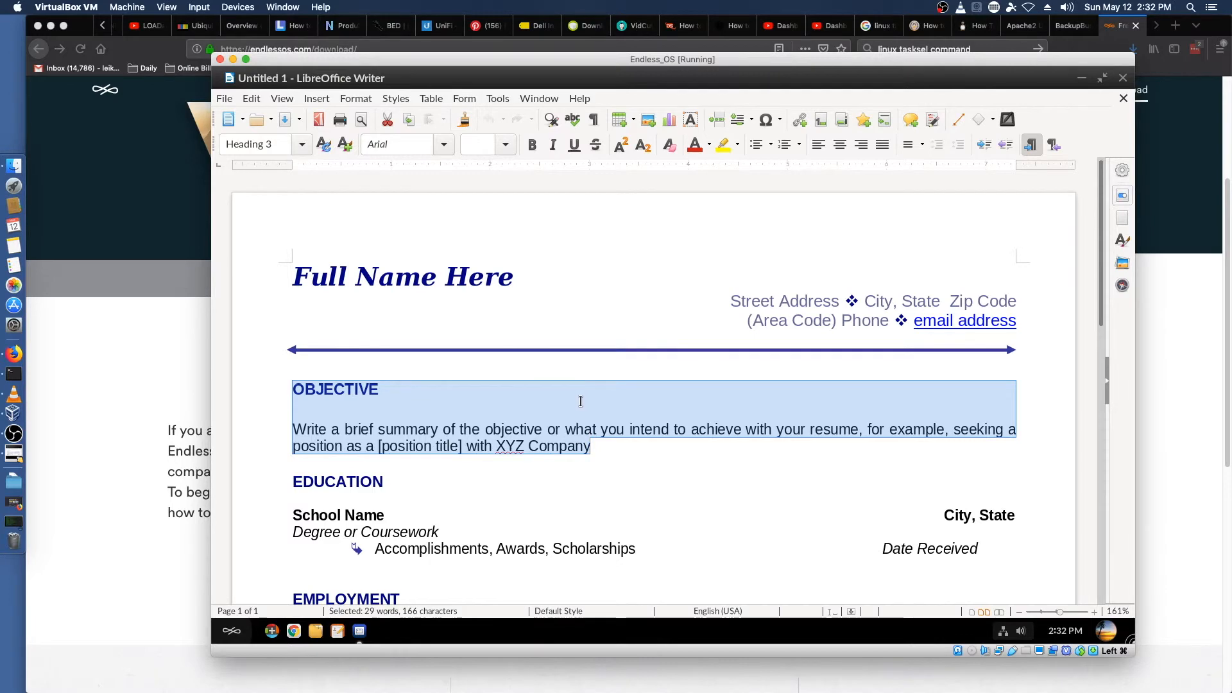
scroll(578, 402, "down", 1)
scroll(411, 461, "down", 8)
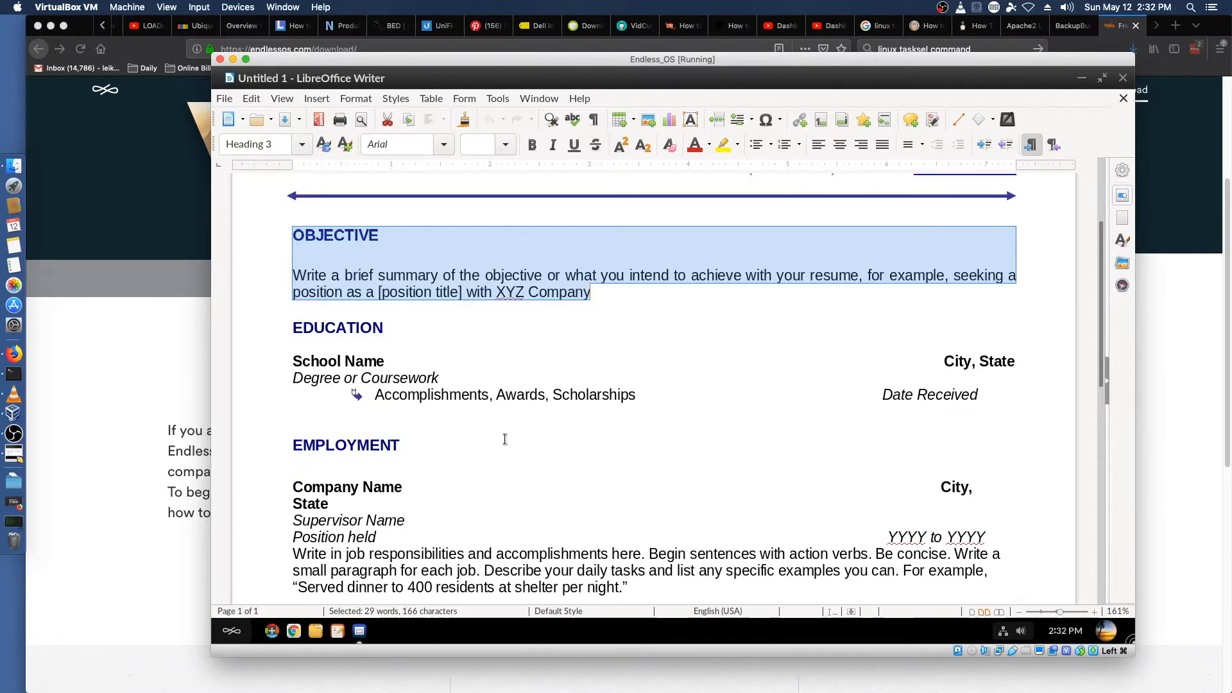
scroll(507, 436, "down", 5)
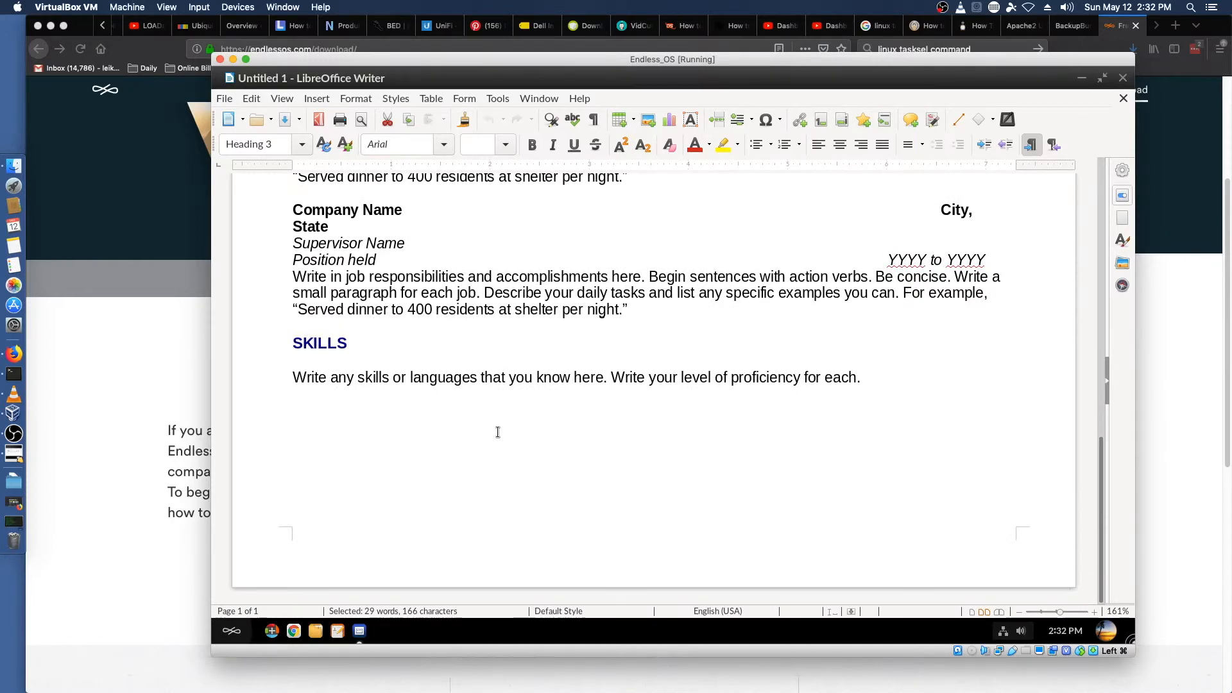
left_click(1123, 78)
left_click(1122, 78)
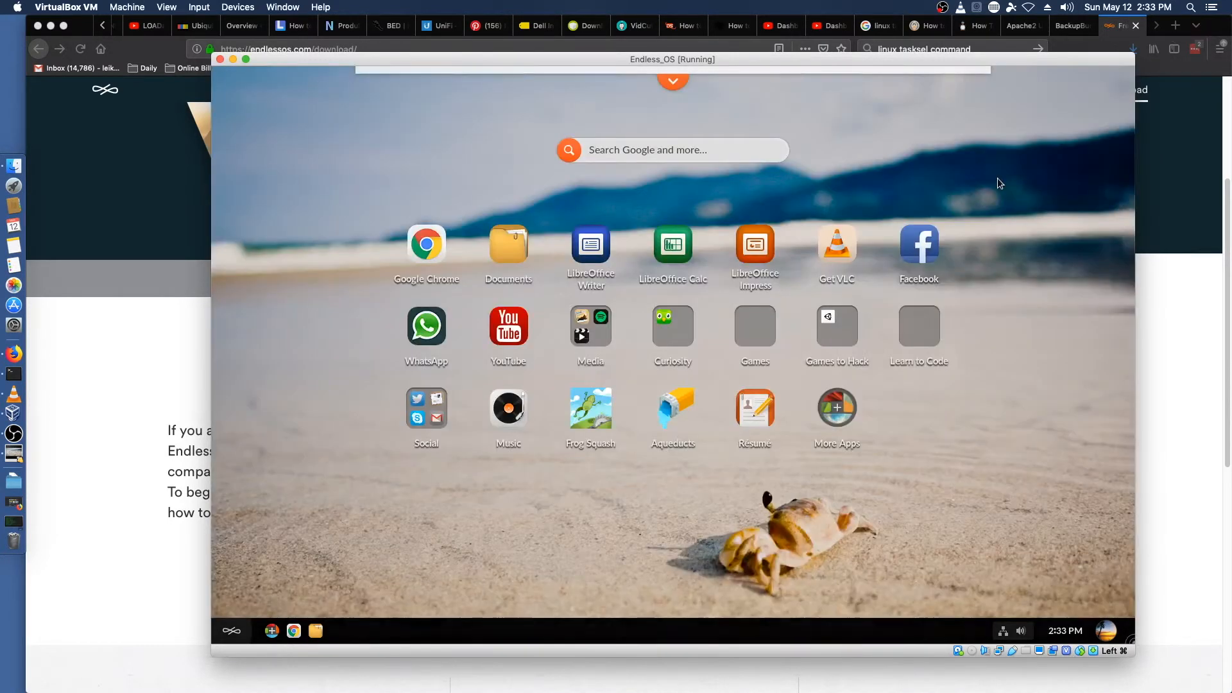
Step: Reopen the App Center and browse the apps in its Utilities category
left_click(841, 407)
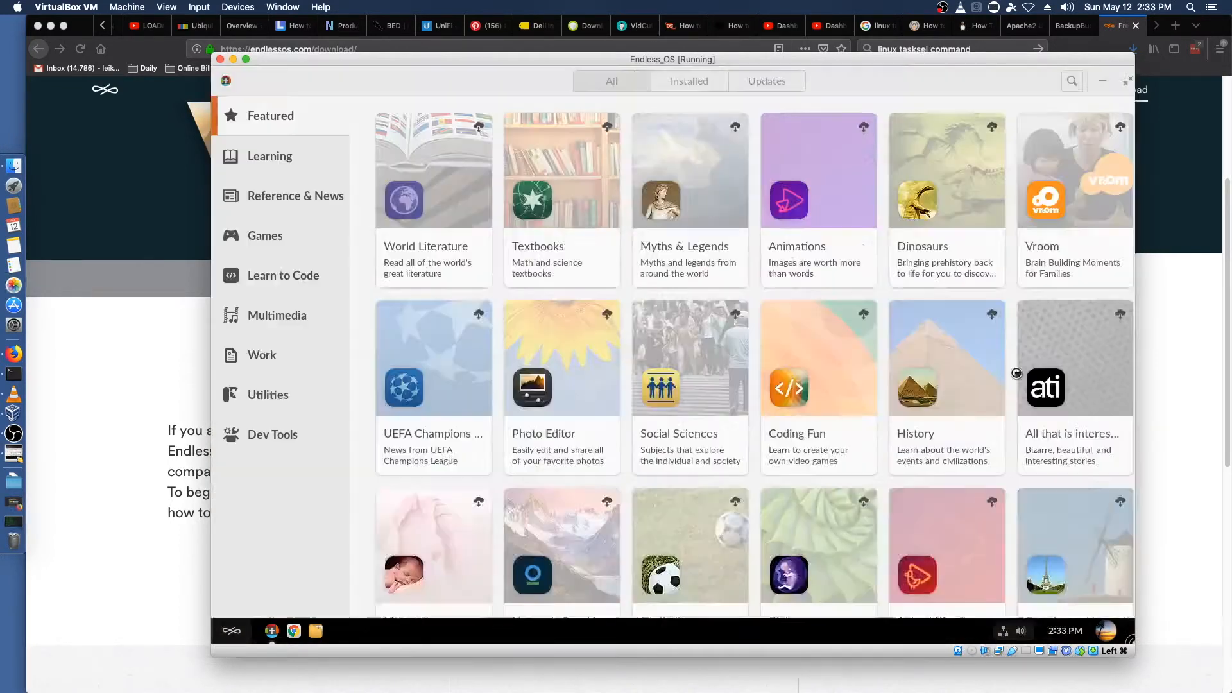
scroll(545, 426, "down", 3)
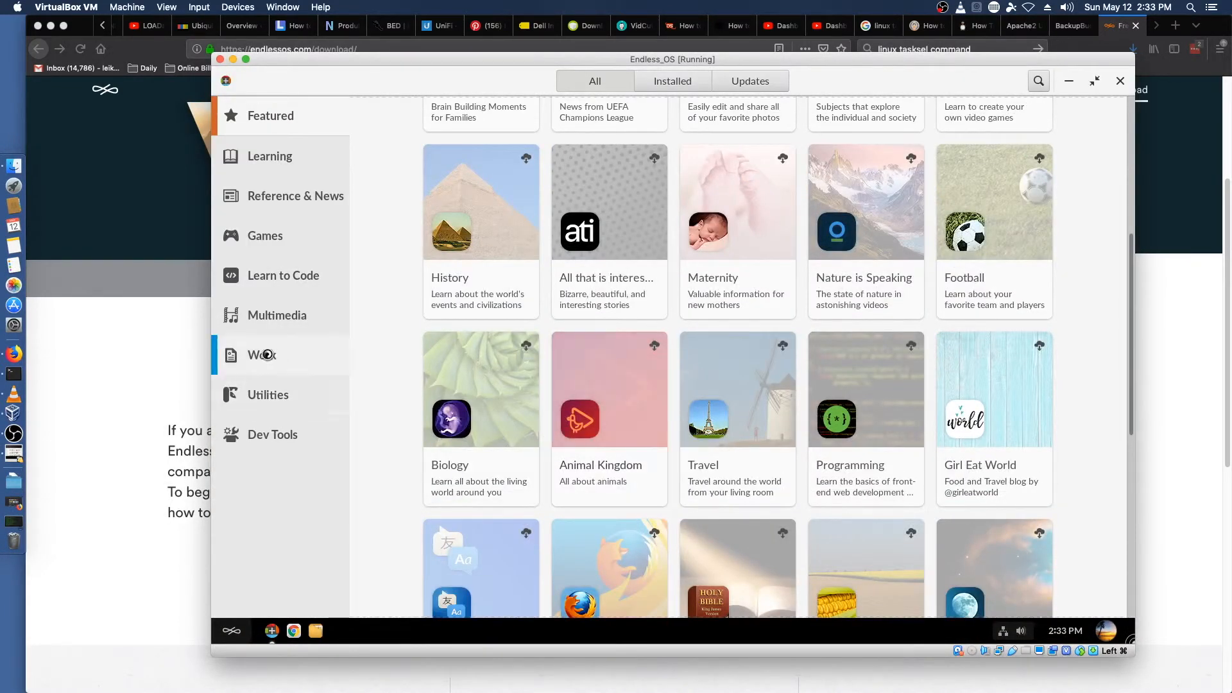
left_click(257, 398)
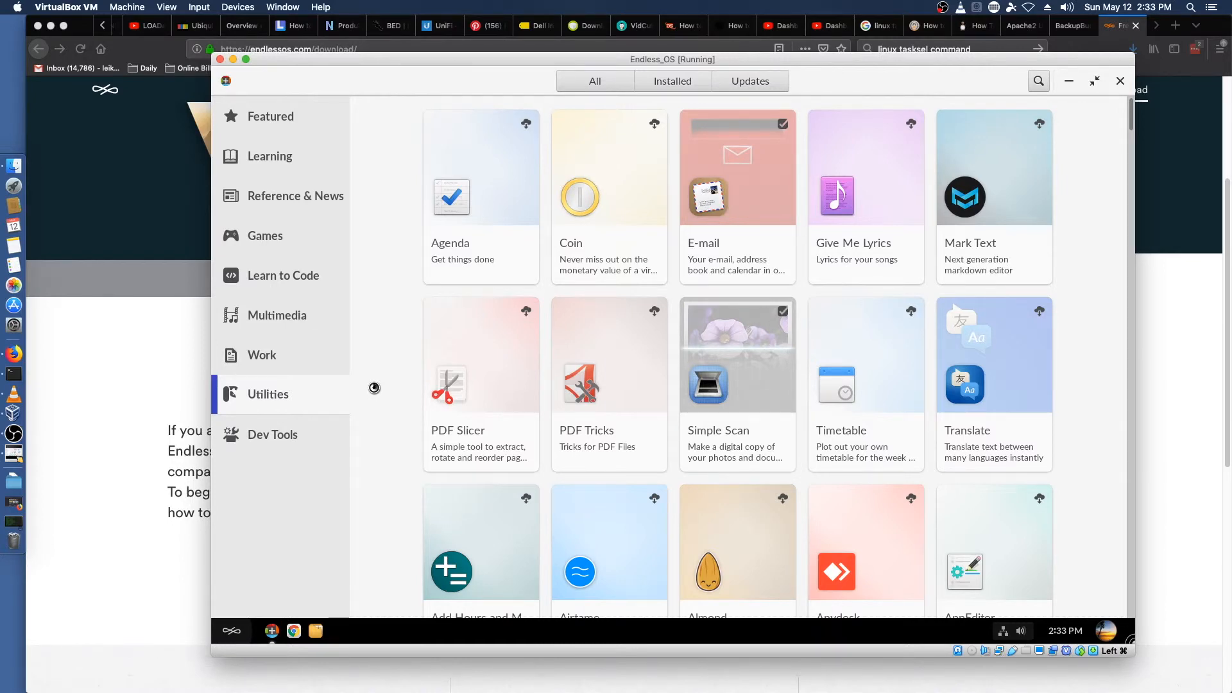
scroll(411, 383, "down", 5)
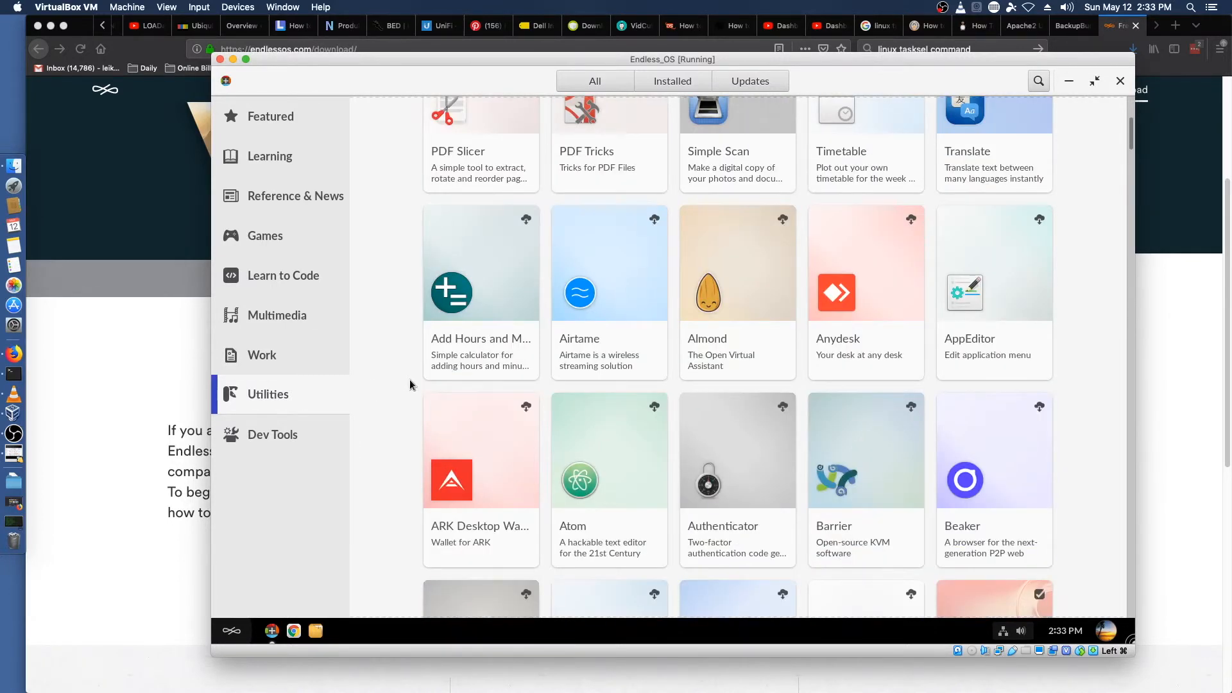
scroll(410, 383, "down", 3)
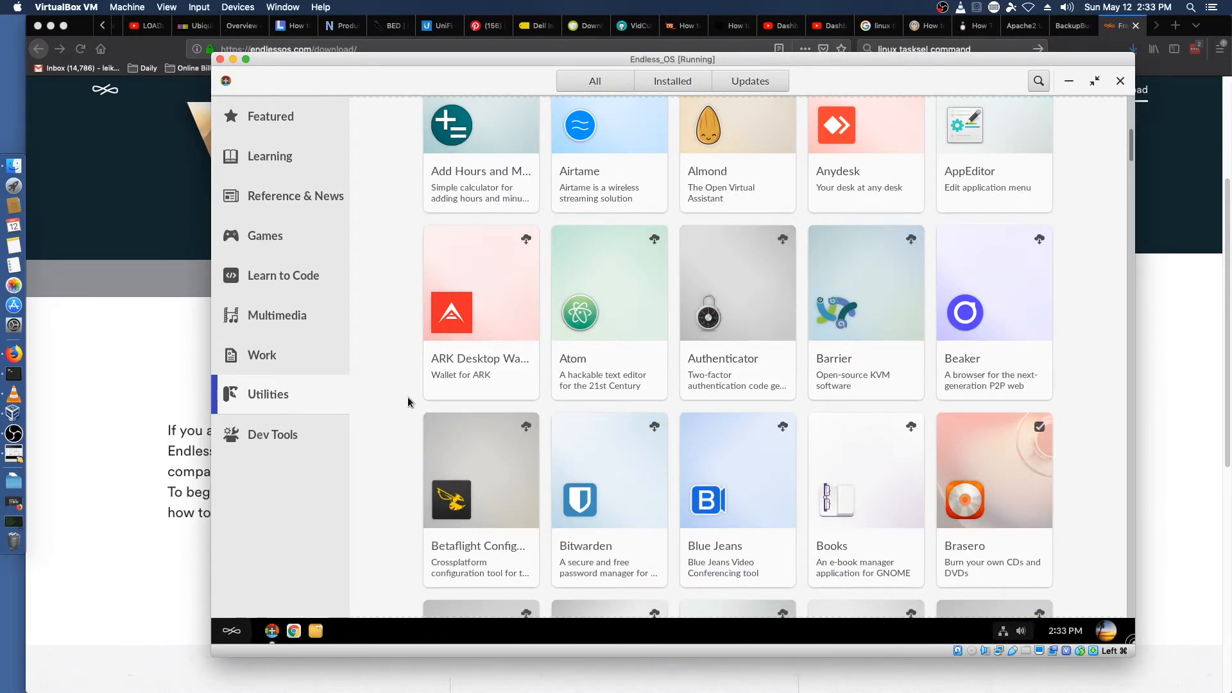
scroll(411, 398, "down", 6)
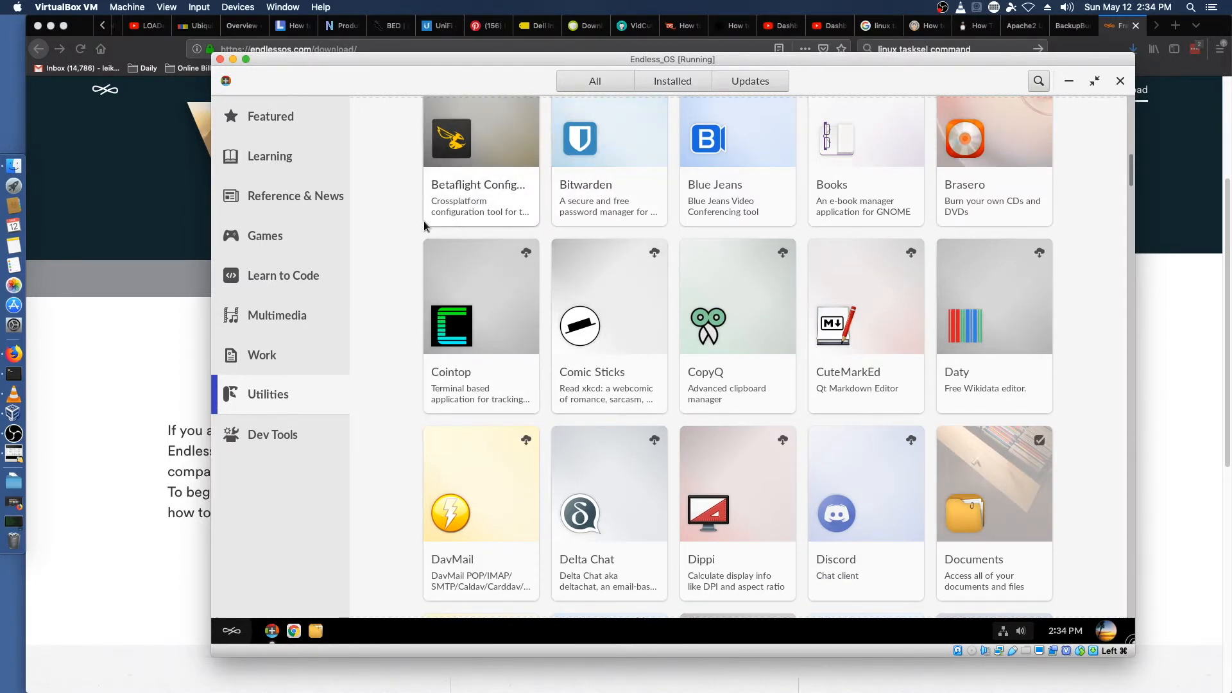
Step: Open the Betaflight Configurator app page and return to the Utilities list
left_click(440, 193)
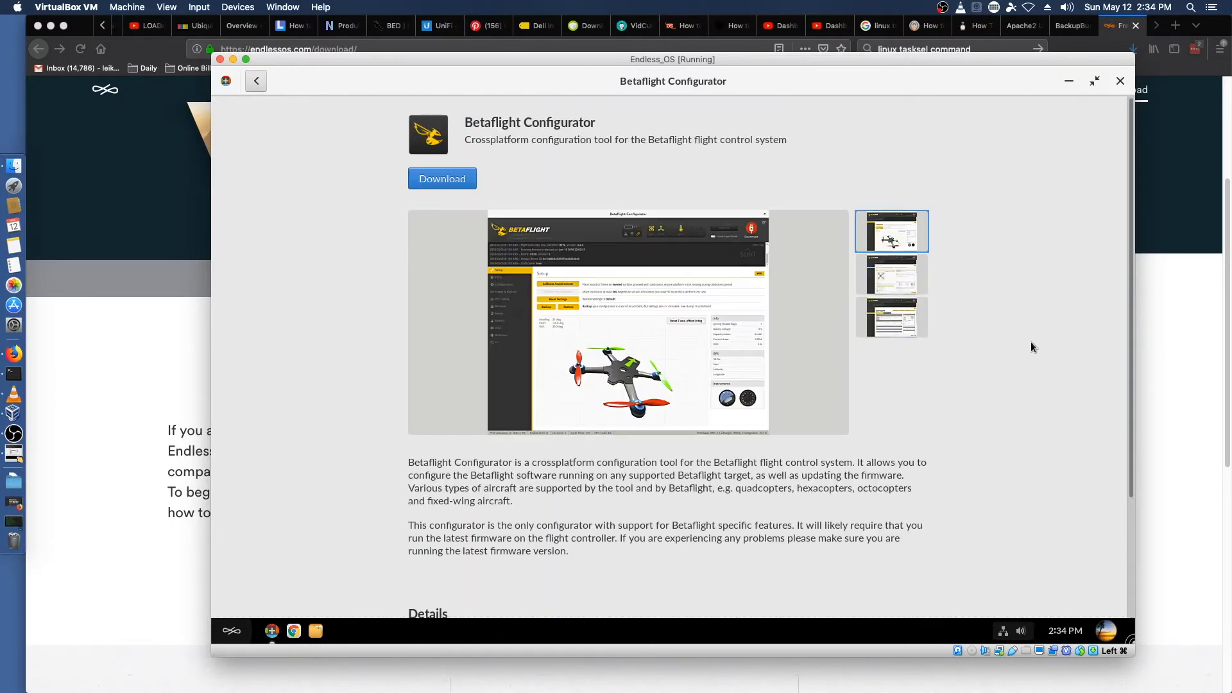
left_click(255, 82)
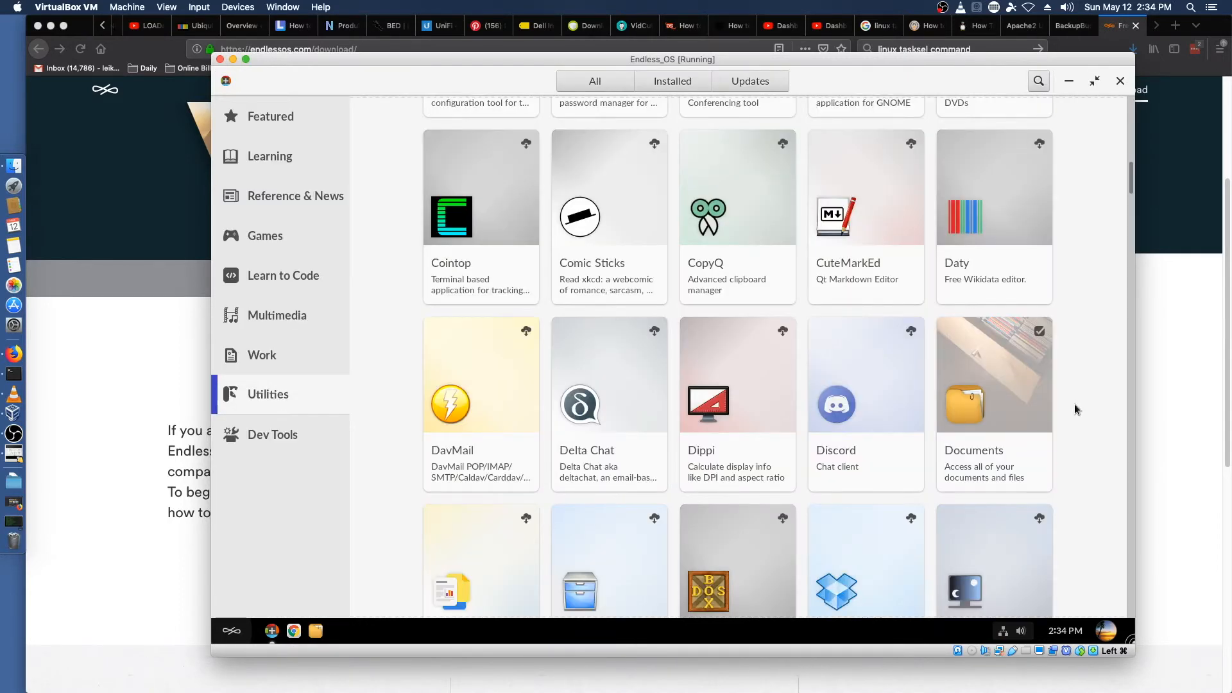
scroll(1075, 408, "down", 6)
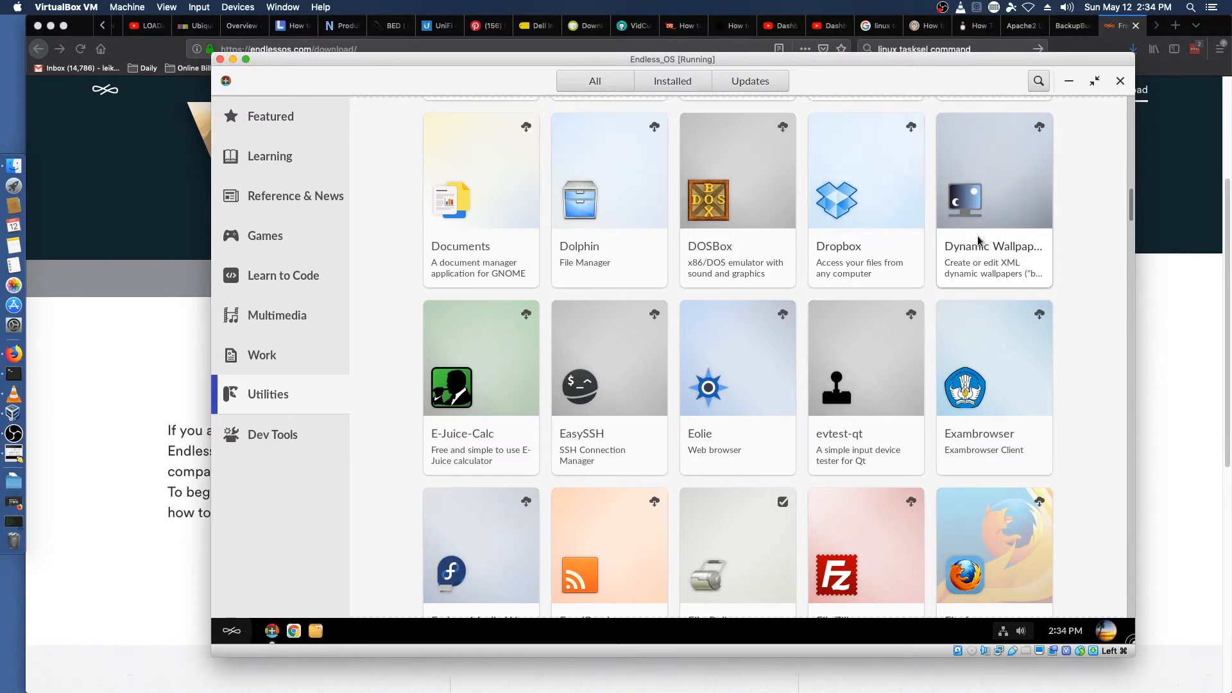
Step: Install Dynamic Wallpaper Editor from the Utilities category and go back to the app list
left_click(971, 203)
left_click(424, 182)
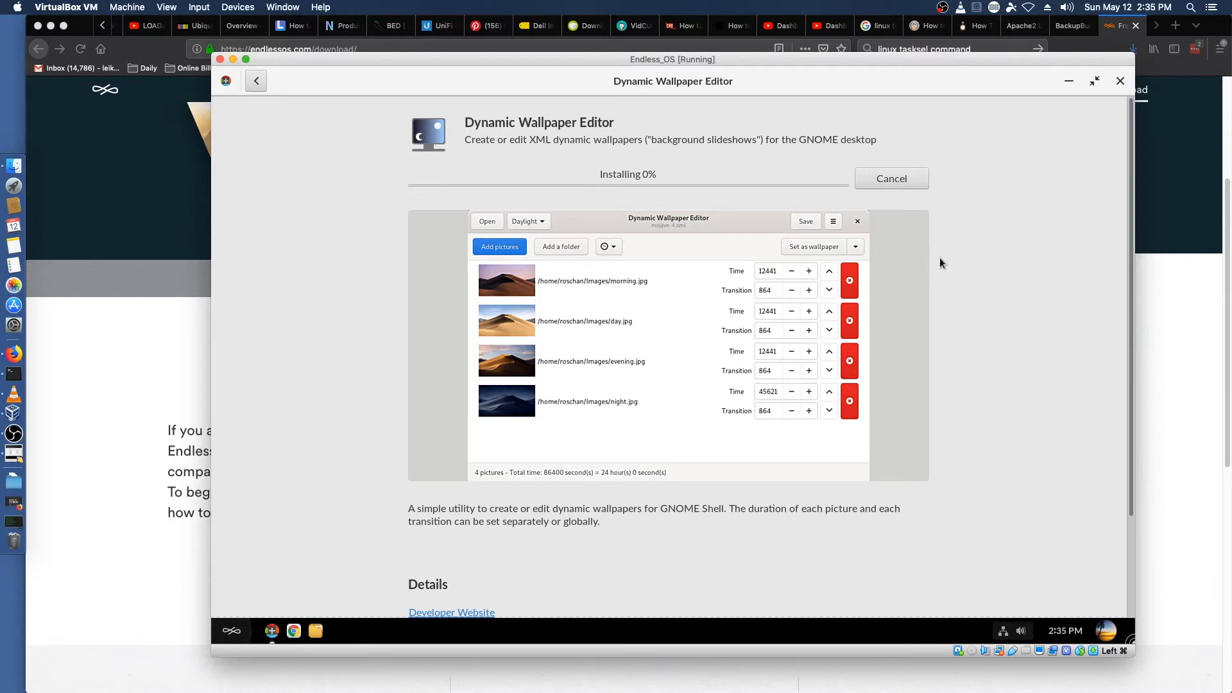
scroll(947, 257, "down", 3)
scroll(944, 255, "up", 3)
scroll(969, 249, "down", 3)
scroll(969, 249, "up", 3)
left_click(257, 81)
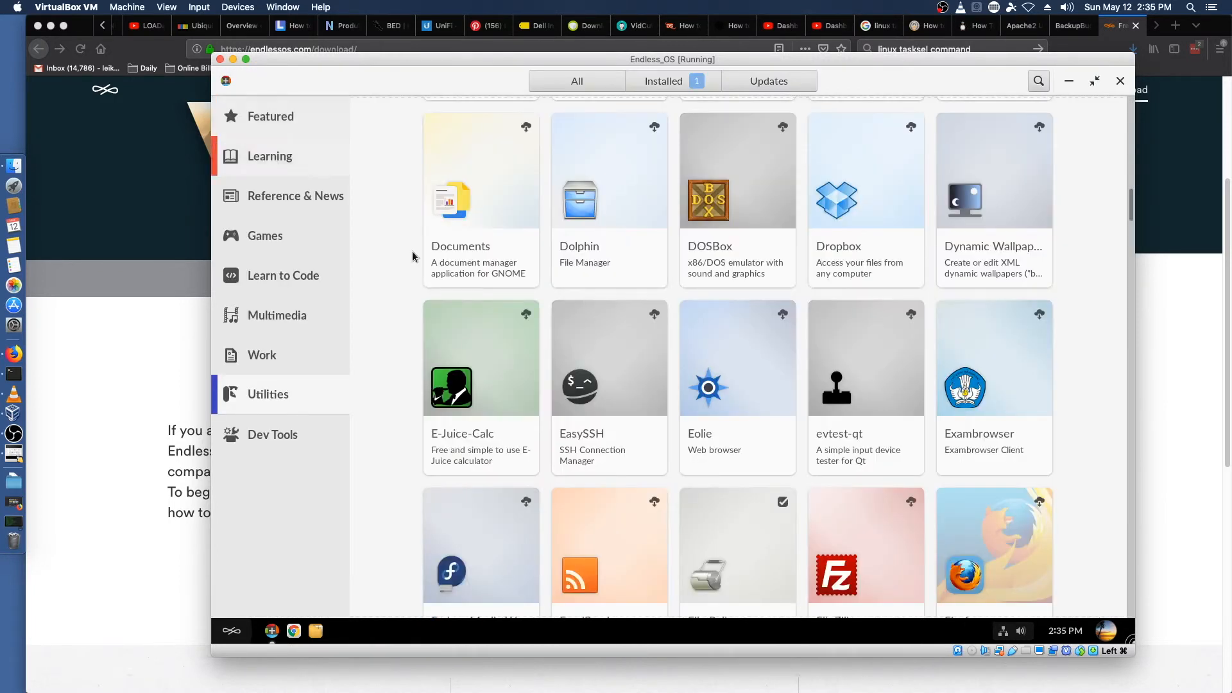
Step: Scroll through the remaining apps in the Utilities category
scroll(503, 360, "down", 1)
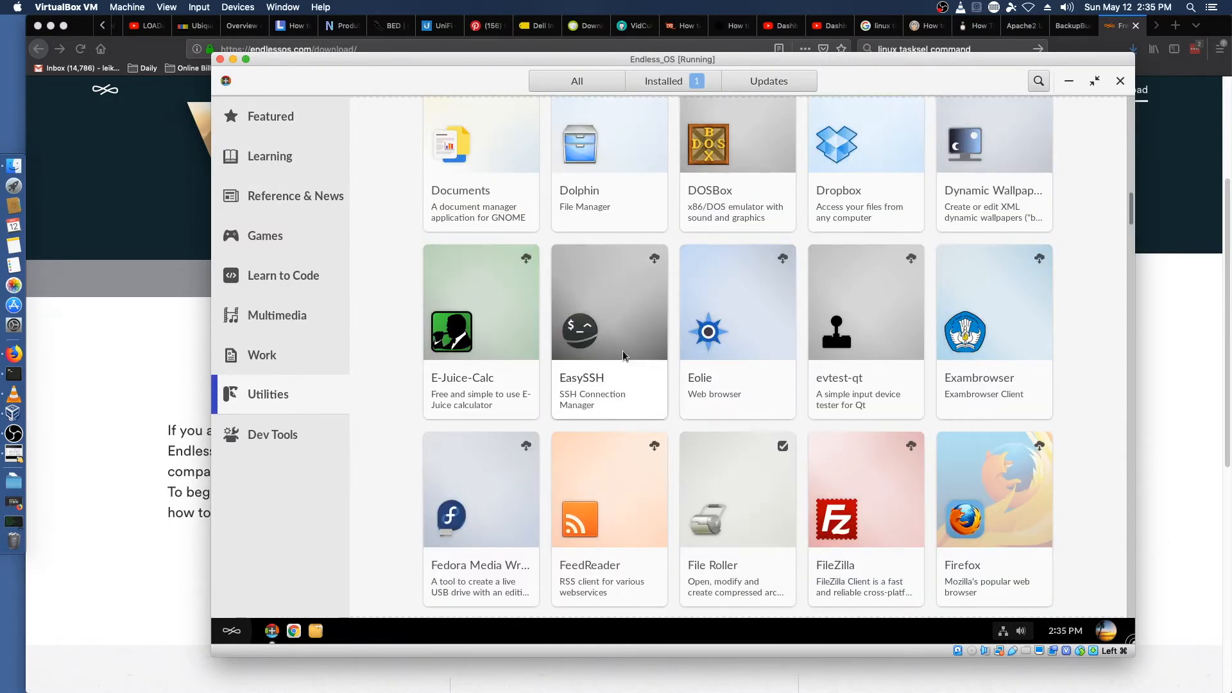
scroll(1072, 332, "down", 5)
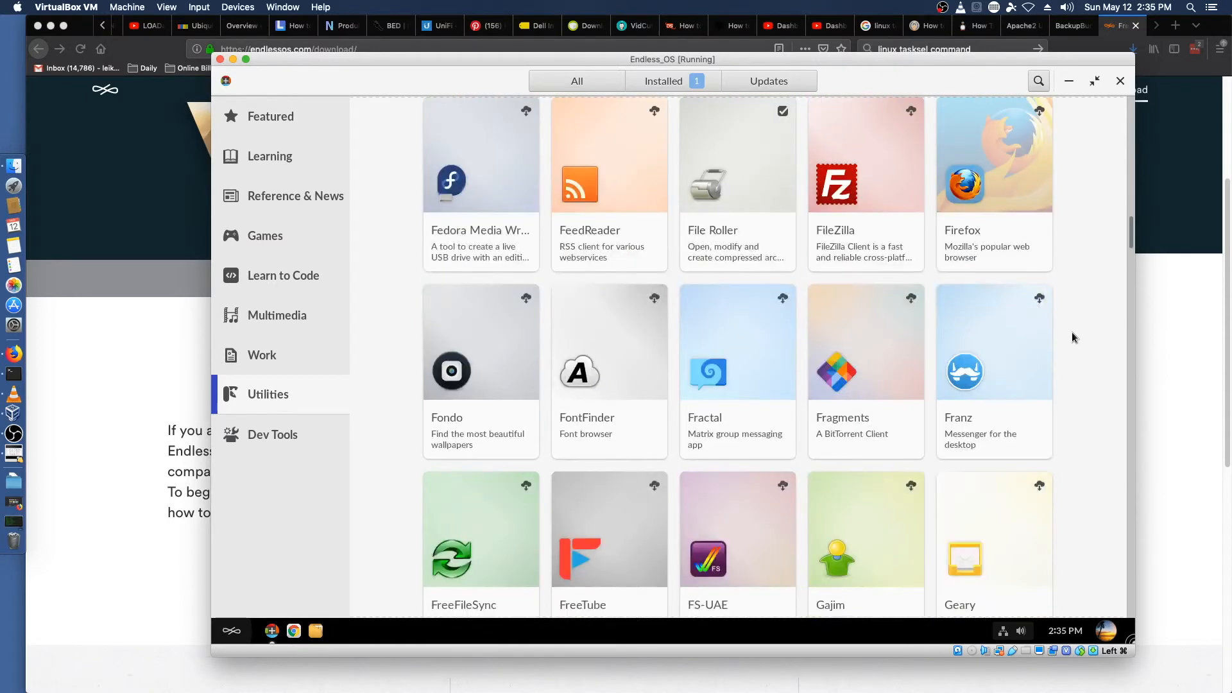
scroll(1069, 333, "down", 3)
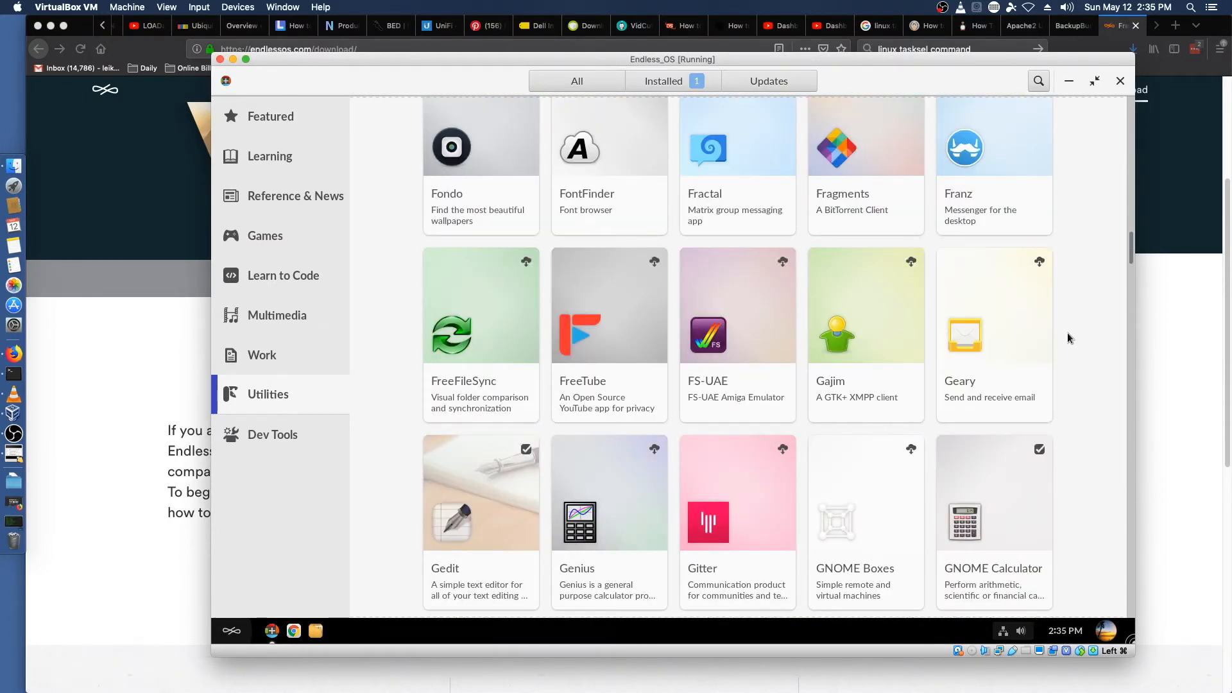
scroll(1068, 333, "down", 20)
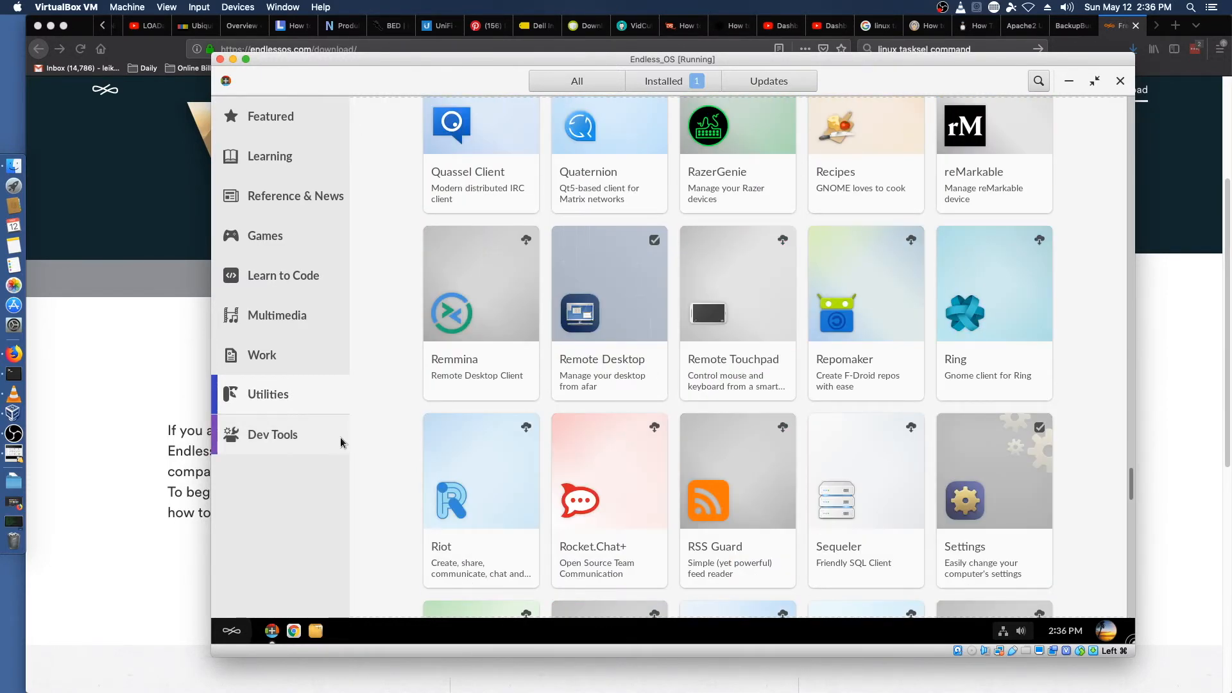
scroll(410, 442, "down", 5)
scroll(409, 437, "down", 3)
scroll(398, 437, "up", 3)
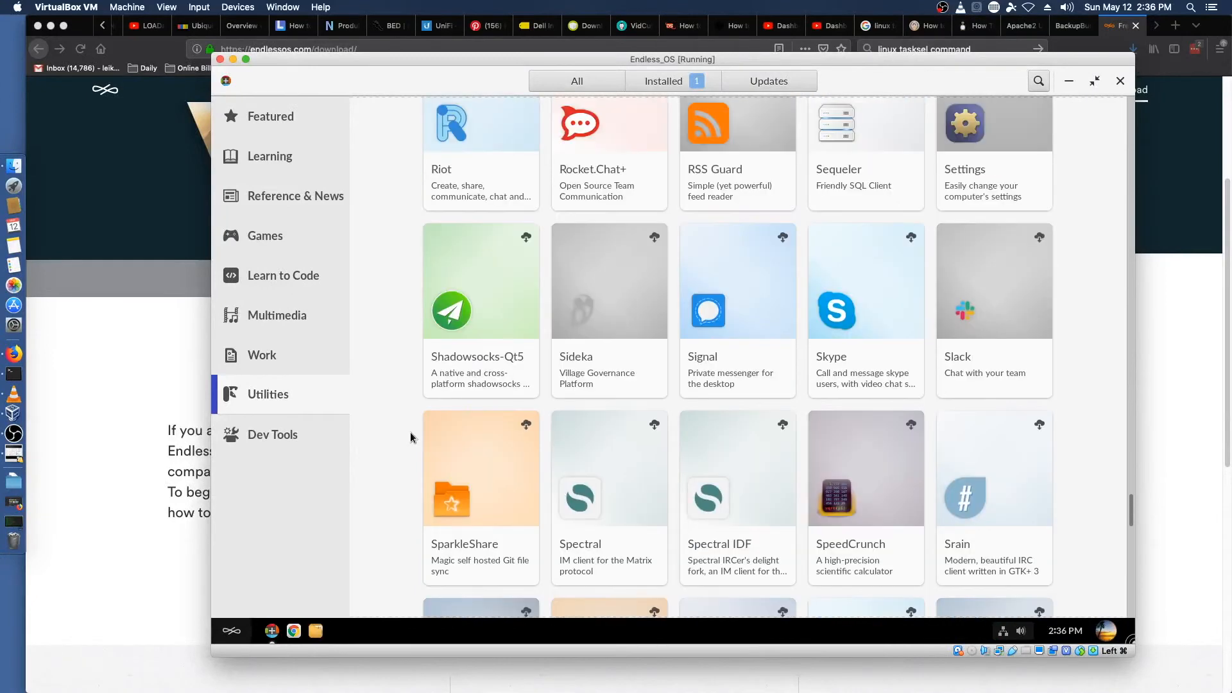
scroll(410, 432, "up", 2)
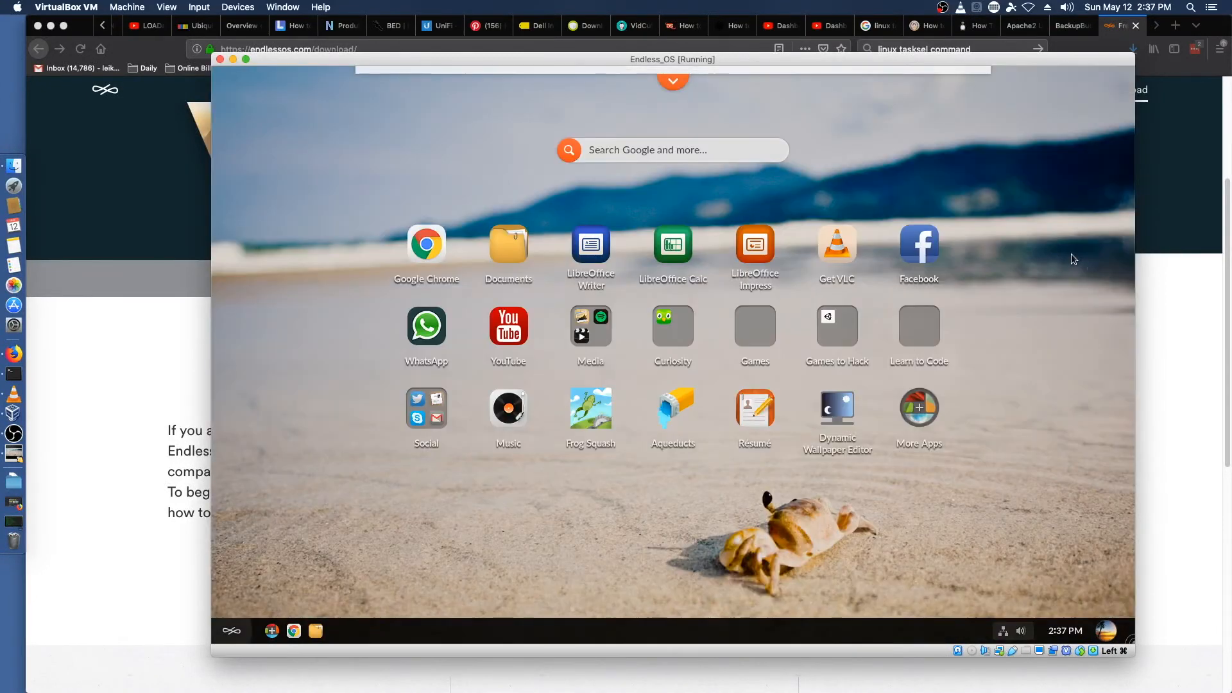